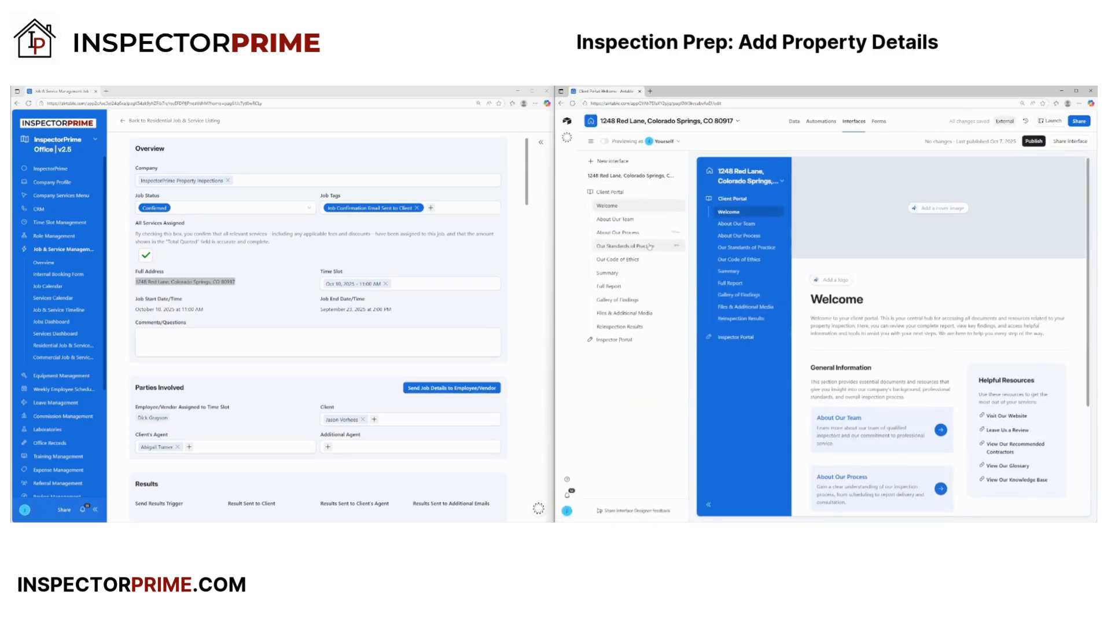
- Hide the Summary, Full Report, Gallery of Findings and Files & Additional Media pages from navigation, then show them again
{"action": "left_click", "coordinate": [666, 273]}
{"action": "left_click", "coordinate": [665, 286]}
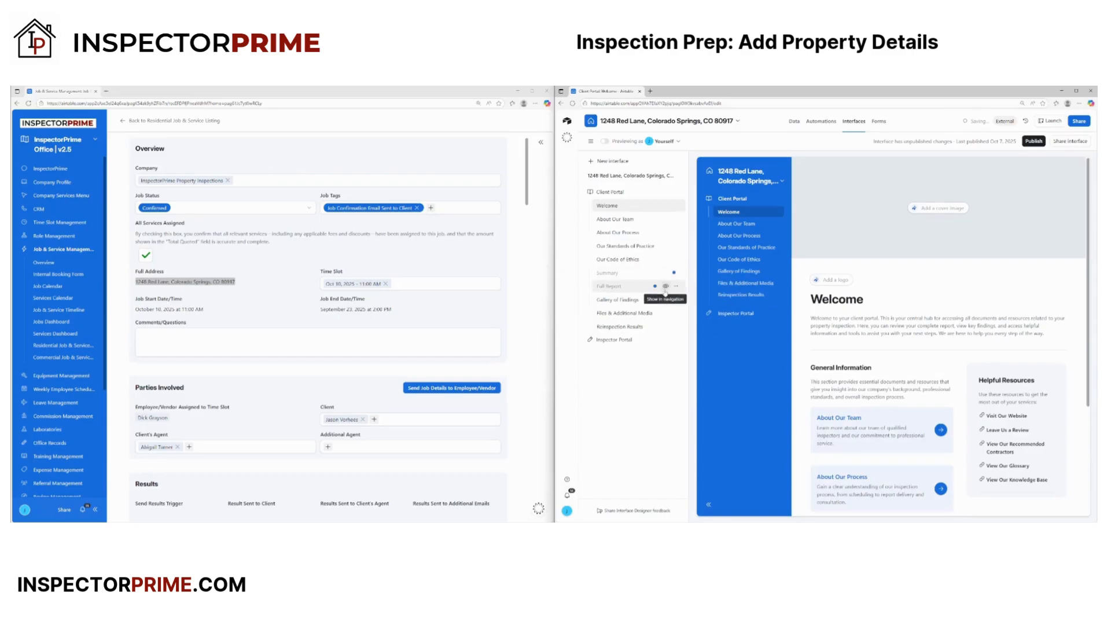
{"action": "left_click", "coordinate": [666, 300]}
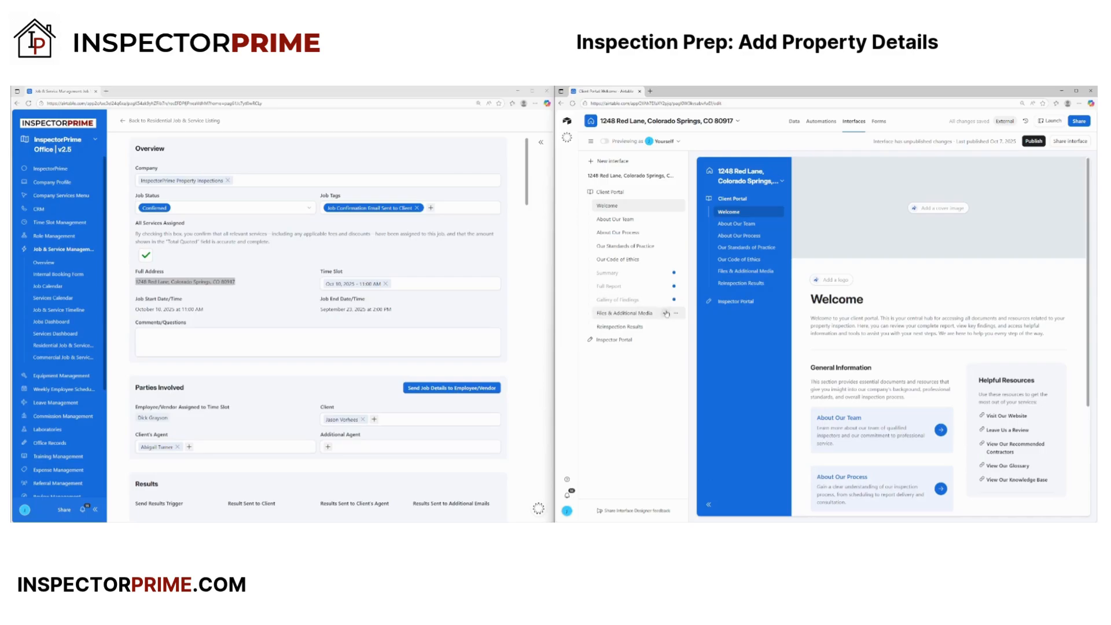
{"action": "left_click", "coordinate": [665, 313]}
{"action": "left_click", "coordinate": [666, 313]}
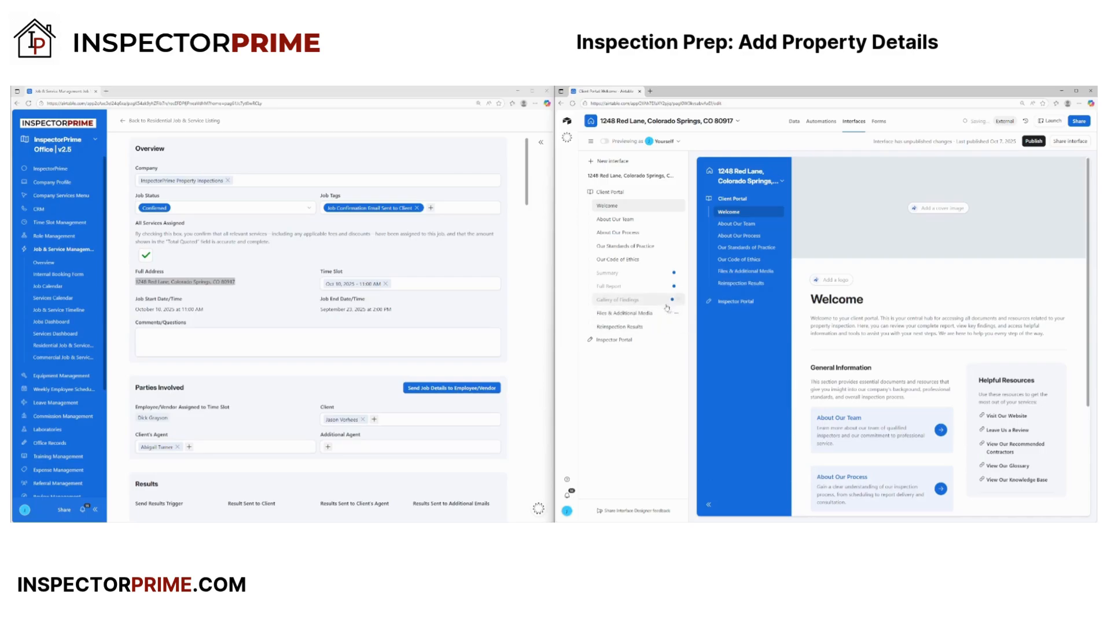
{"action": "left_click", "coordinate": [665, 300]}
{"action": "left_click", "coordinate": [666, 286]}
{"action": "left_click", "coordinate": [665, 274]}
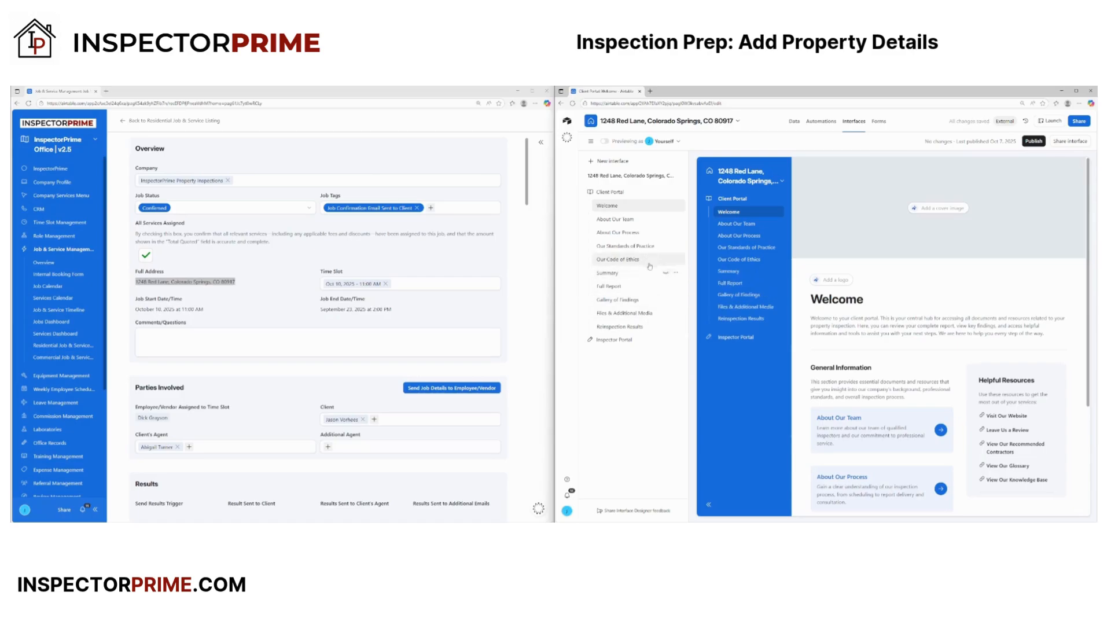
- Publish the interfaces with Inspector Portal included
{"action": "left_click", "coordinate": [1033, 141]}
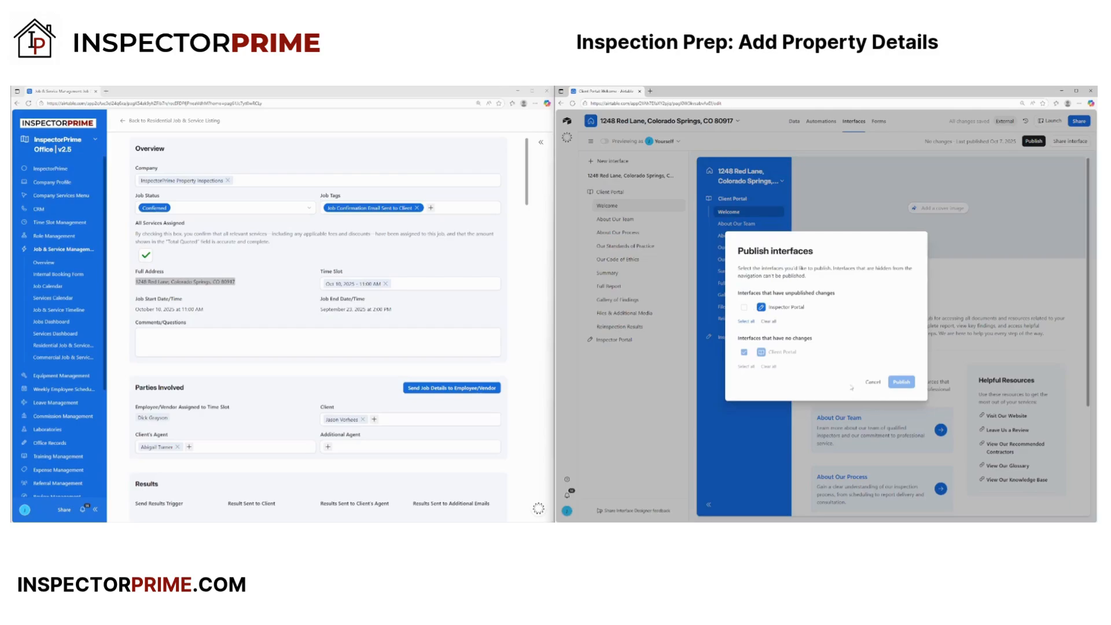
{"action": "left_click", "coordinate": [744, 307]}
{"action": "left_click", "coordinate": [904, 382]}
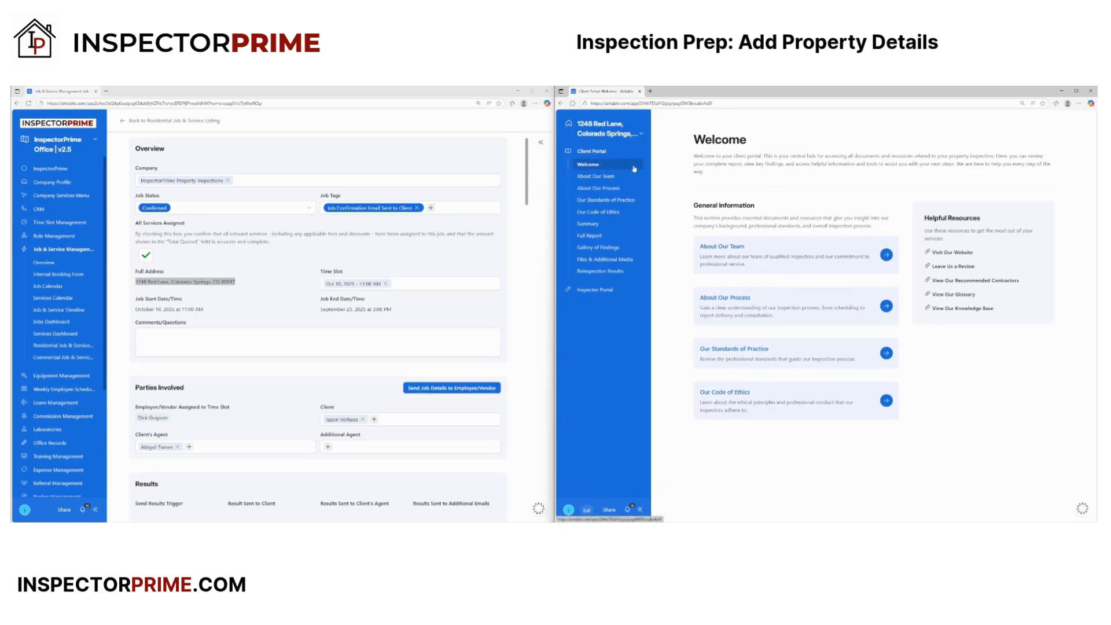
- View the About Our Team and About Our Process pages, then return to Welcome
{"action": "left_click", "coordinate": [253, 293]}
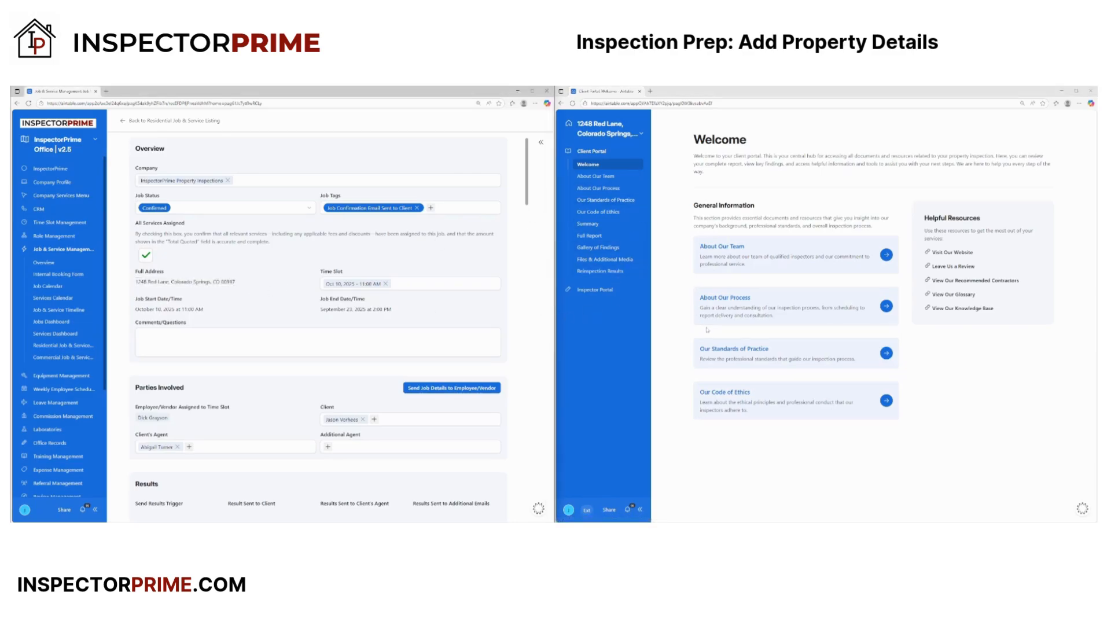
{"action": "left_click", "coordinate": [596, 177]}
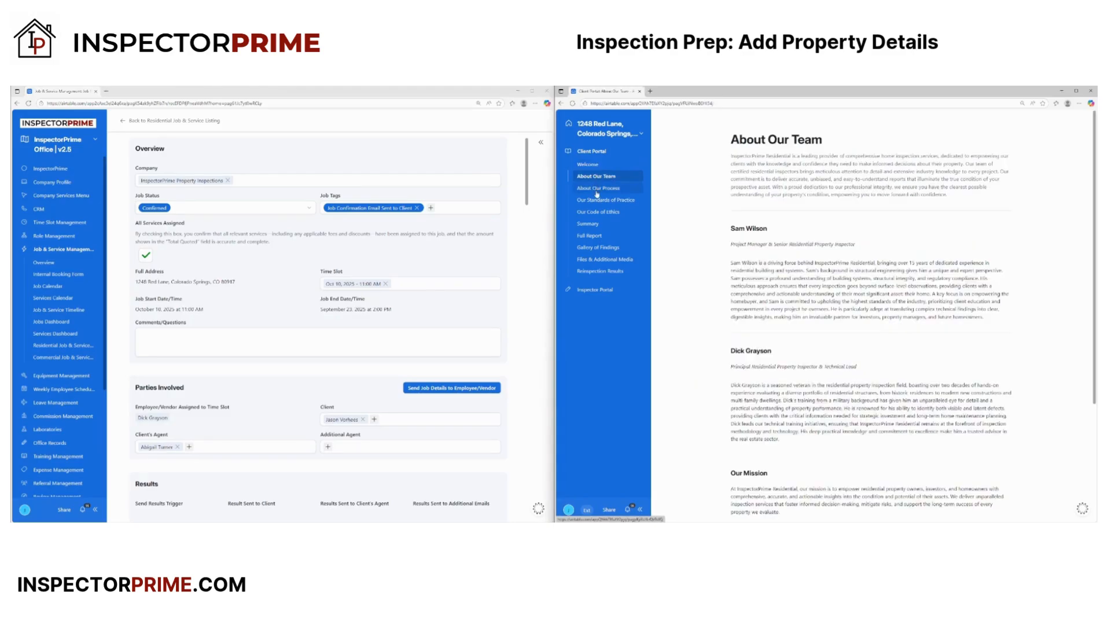
{"action": "left_click", "coordinate": [598, 190]}
{"action": "left_click", "coordinate": [590, 166]}
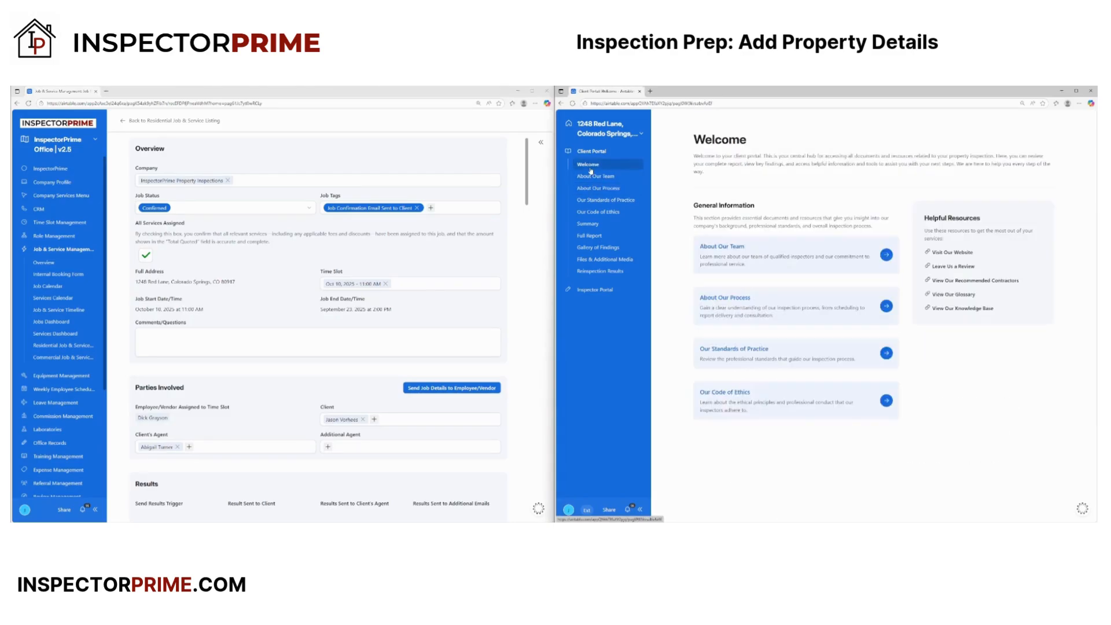
- Check the Summary and Full Report pages, then go to Inspector Portal's Property Details (Systems)
{"action": "left_click", "coordinate": [593, 225]}
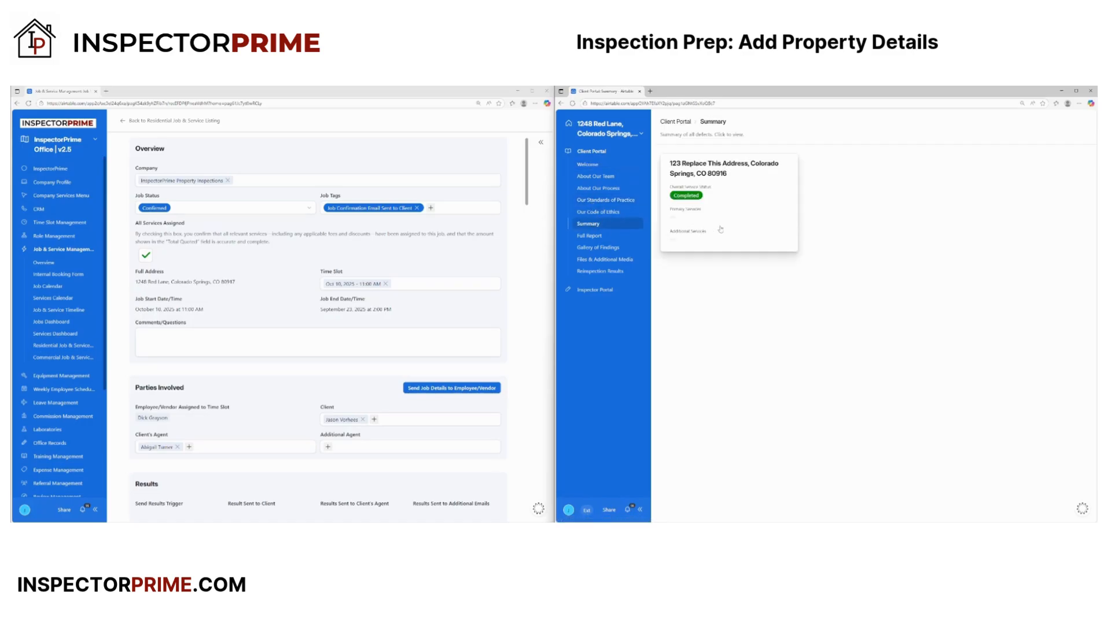
{"action": "left_click", "coordinate": [598, 237]}
{"action": "left_click", "coordinate": [600, 225]}
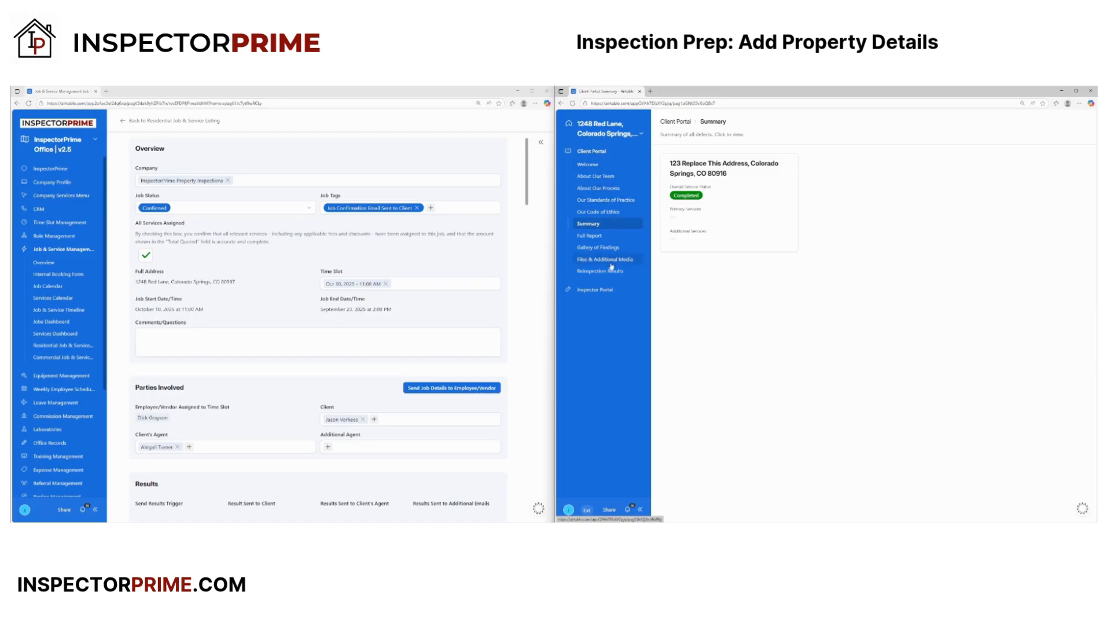
{"action": "left_click", "coordinate": [591, 291]}
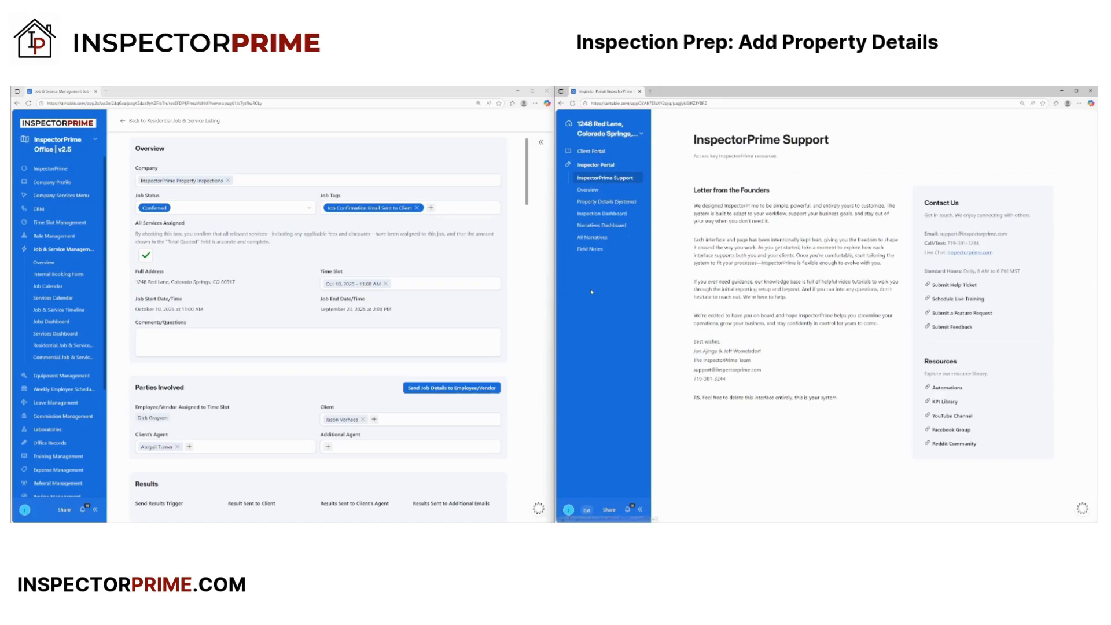
{"action": "left_click", "coordinate": [597, 202]}
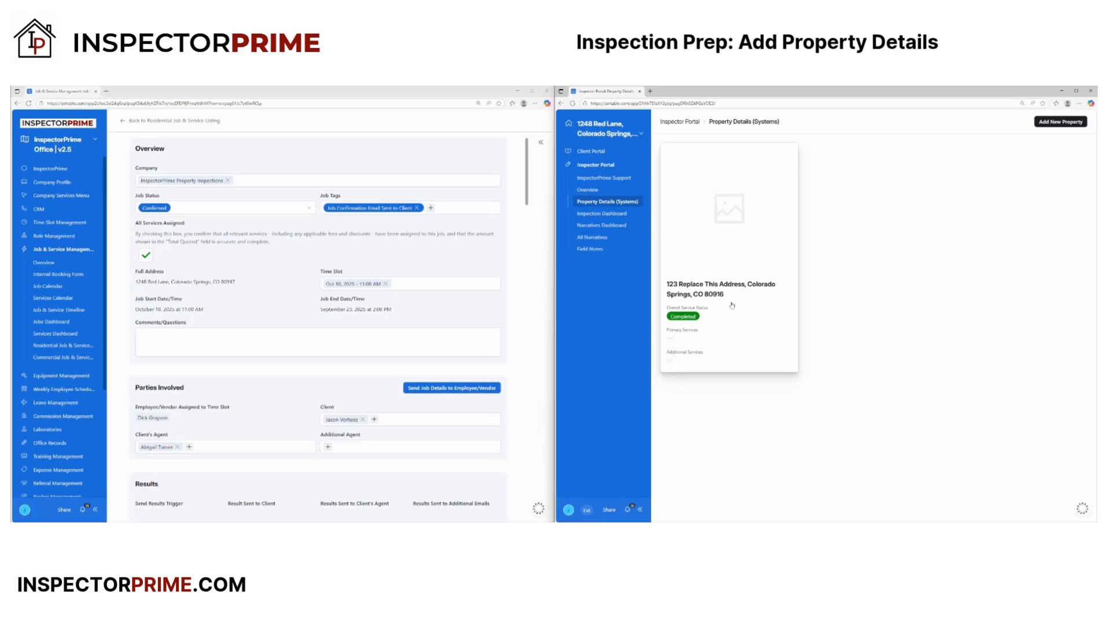
- Replace the placeholder property title with the pasted property address
{"action": "left_click", "coordinate": [719, 326]}
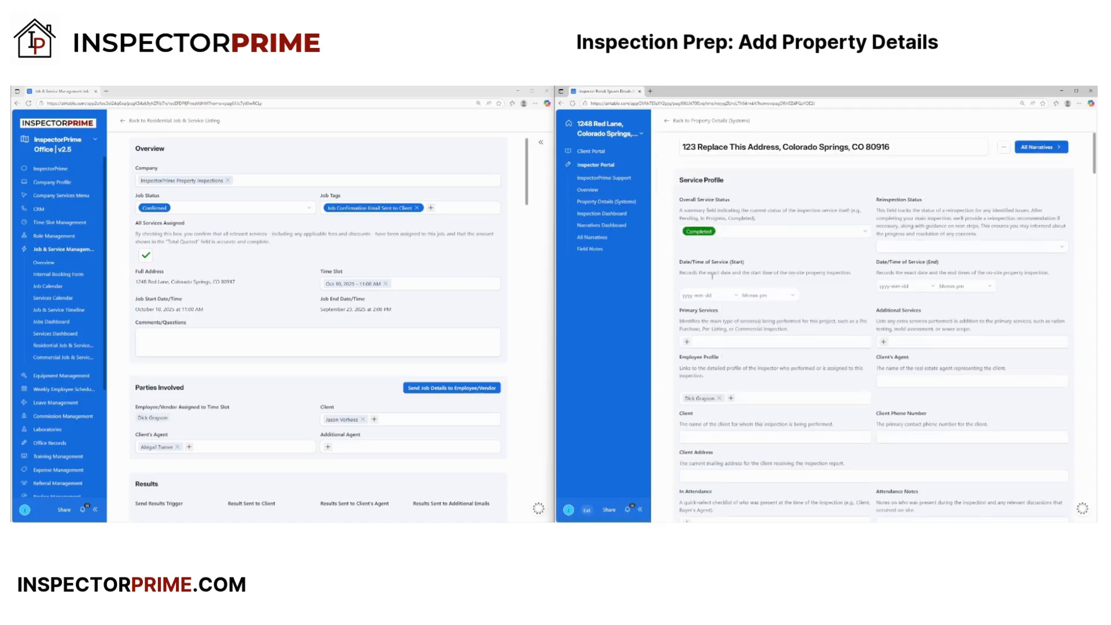
{"action": "left_click", "coordinate": [891, 147]}
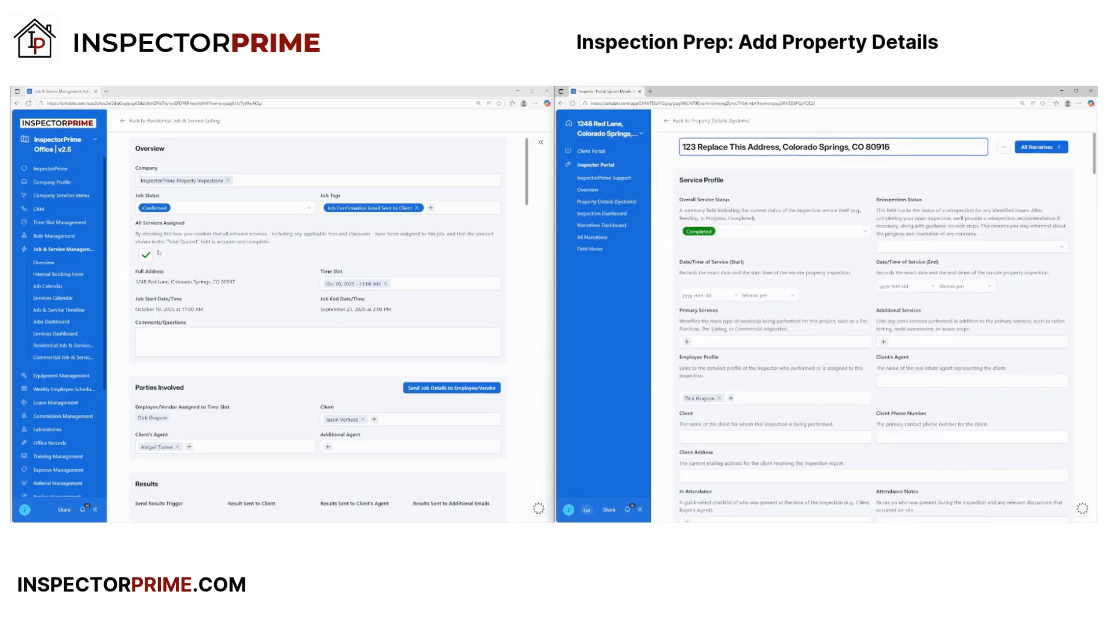
{"action": "left_click_drag", "start_coordinate": [908, 147], "coordinate": [663, 149]}
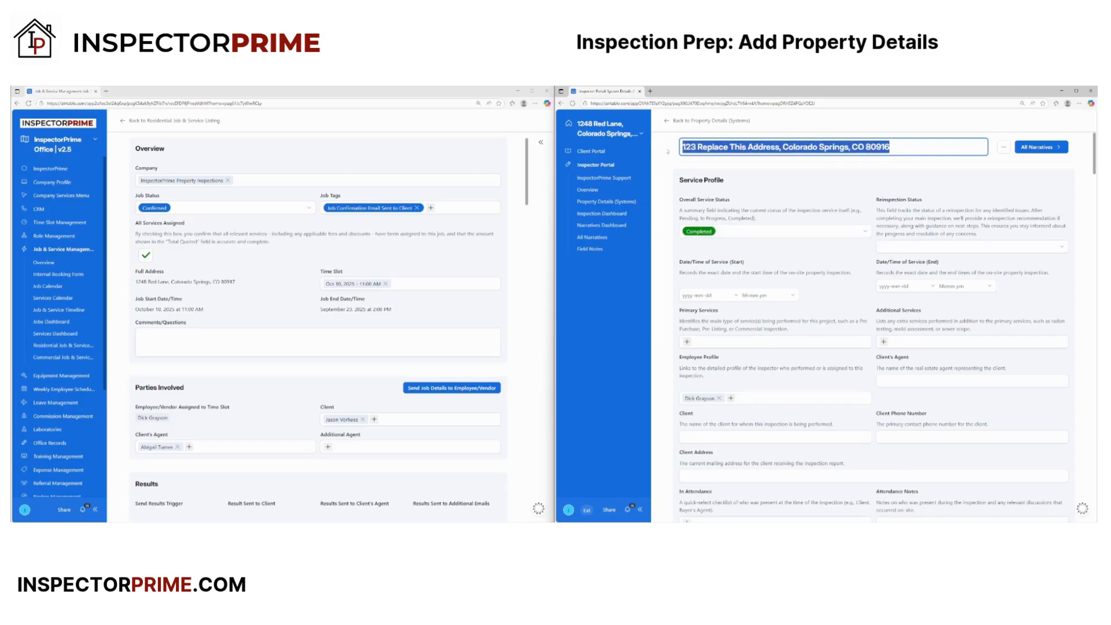
{"action": "left_click", "coordinate": [793, 172]}
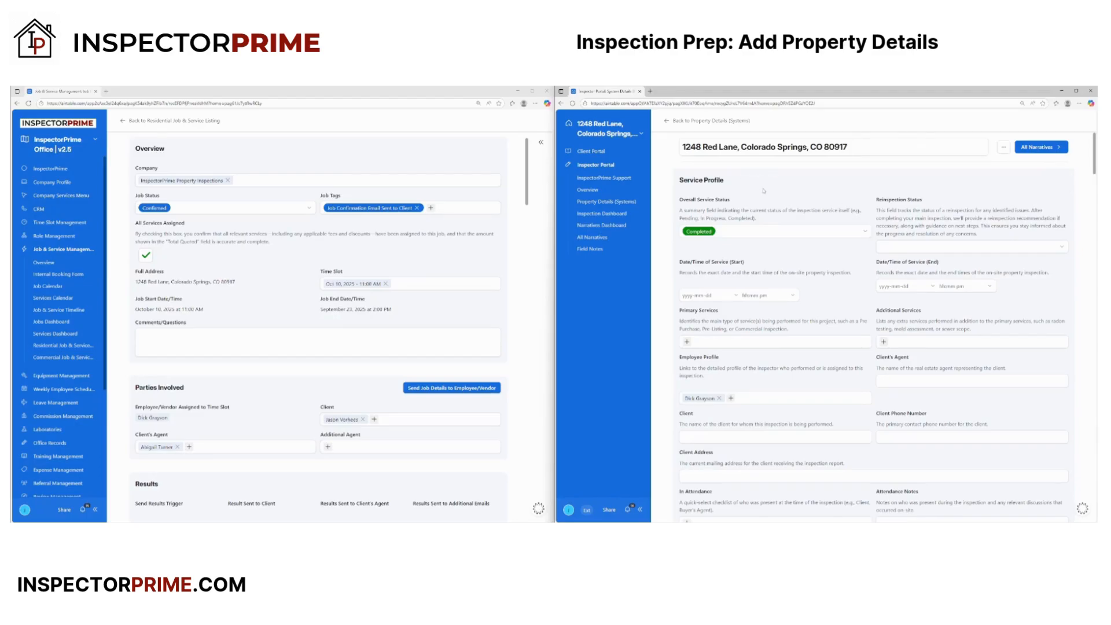
{"action": "scroll", "coordinate": [810, 226], "scroll_direction": "down", "scroll_amount": 1}
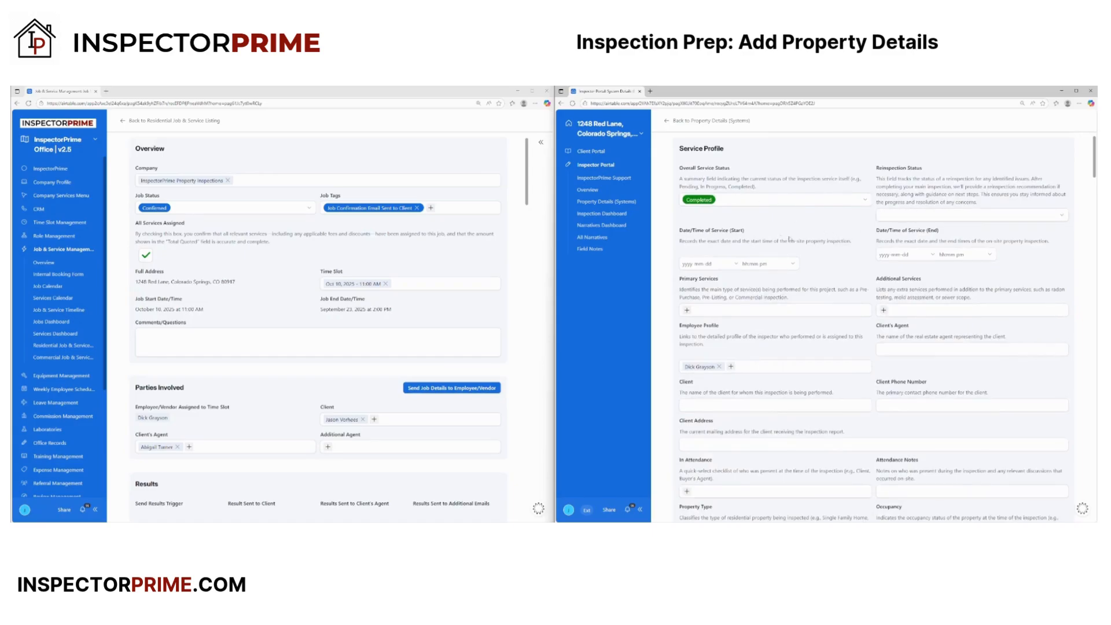
- Set the service start to October 10 at 11:00am
{"action": "scroll", "coordinate": [805, 252], "scroll_direction": "down", "scroll_amount": 2}
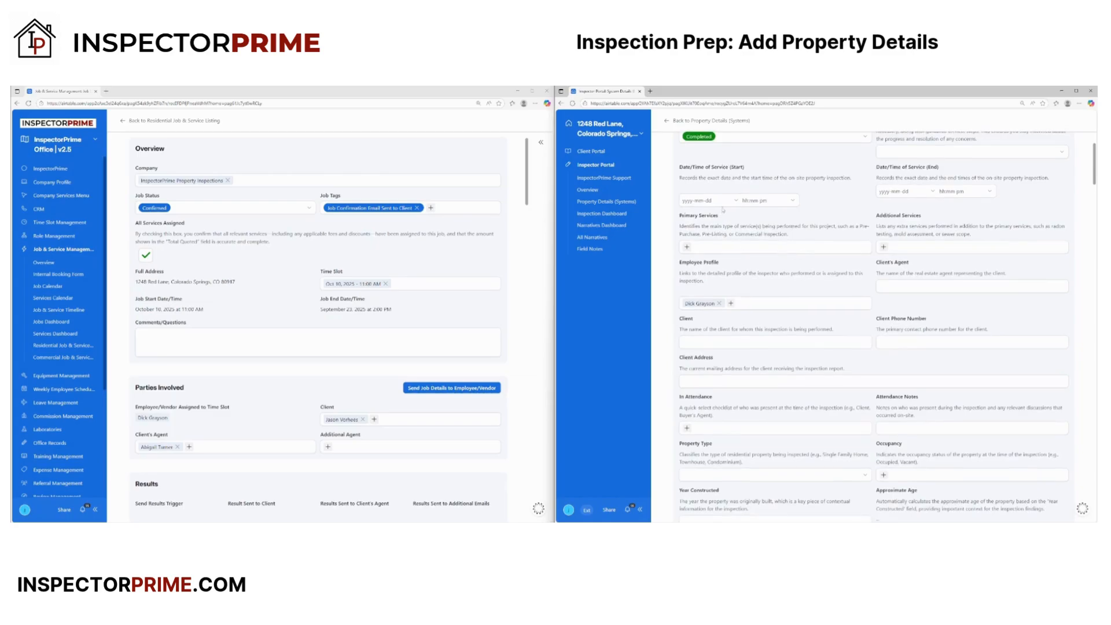
{"action": "left_click", "coordinate": [737, 202]}
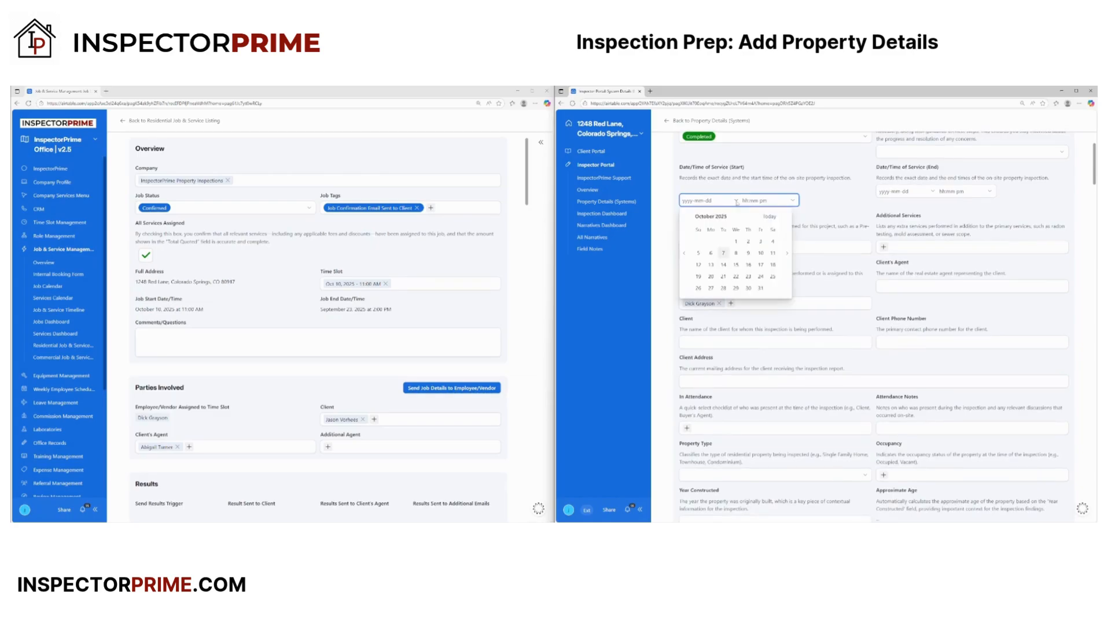
{"action": "left_click", "coordinate": [760, 253]}
{"action": "left_click", "coordinate": [792, 201]}
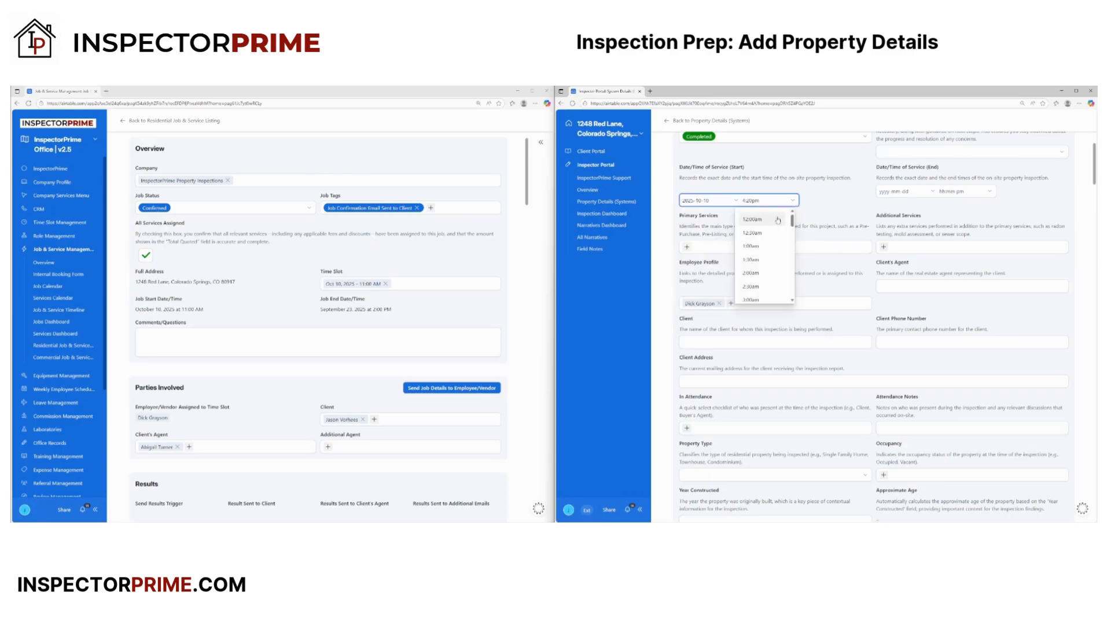
{"action": "scroll", "coordinate": [762, 283], "scroll_direction": "down", "scroll_amount": 2}
{"action": "scroll", "coordinate": [763, 289], "scroll_direction": "down", "scroll_amount": 6}
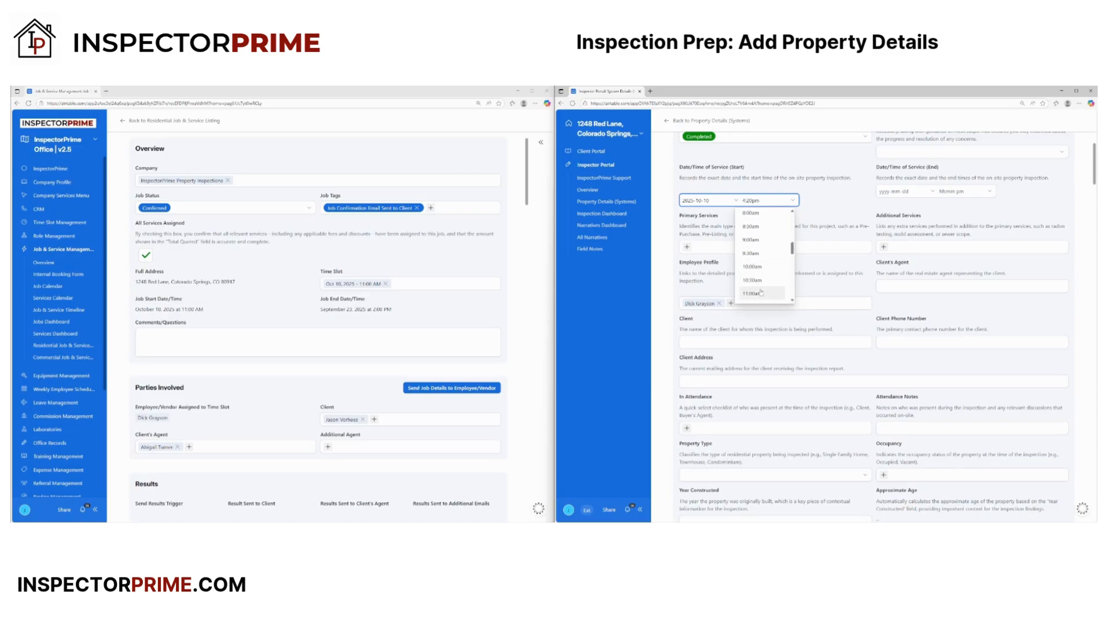
{"action": "left_click", "coordinate": [760, 292]}
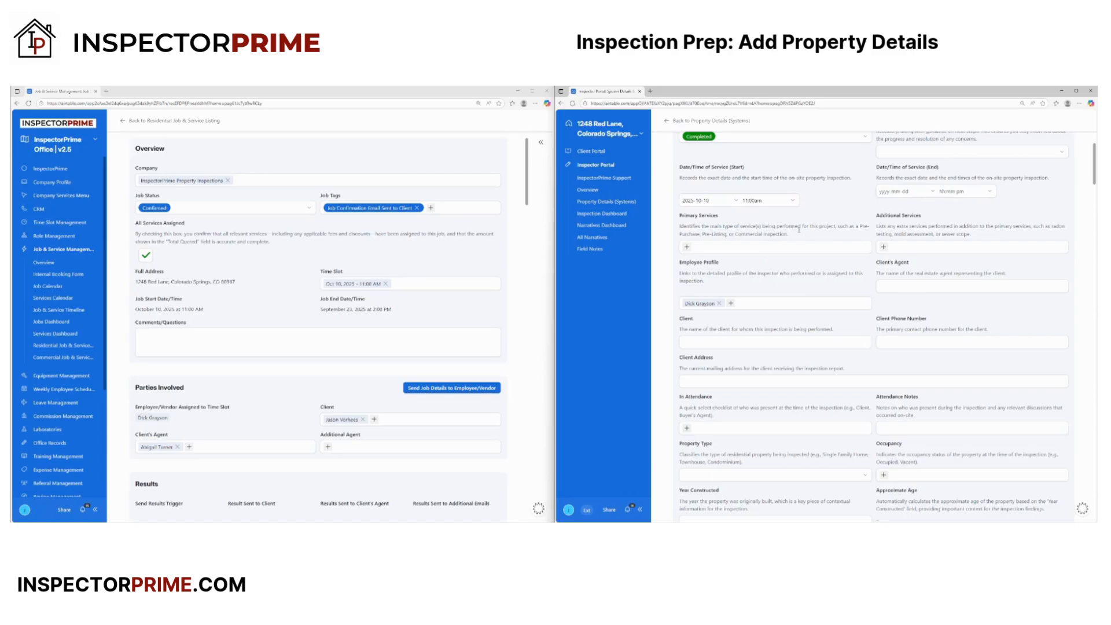
- Set the service end to October 10 at 3:00pm
{"action": "left_click", "coordinate": [926, 192]}
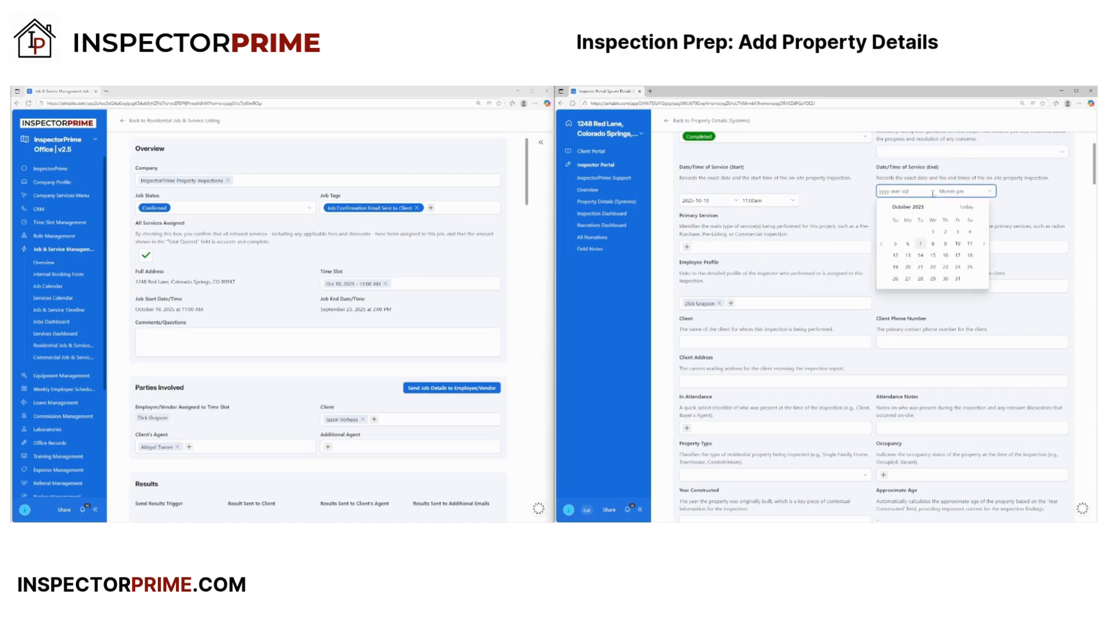
{"action": "left_click", "coordinate": [957, 243]}
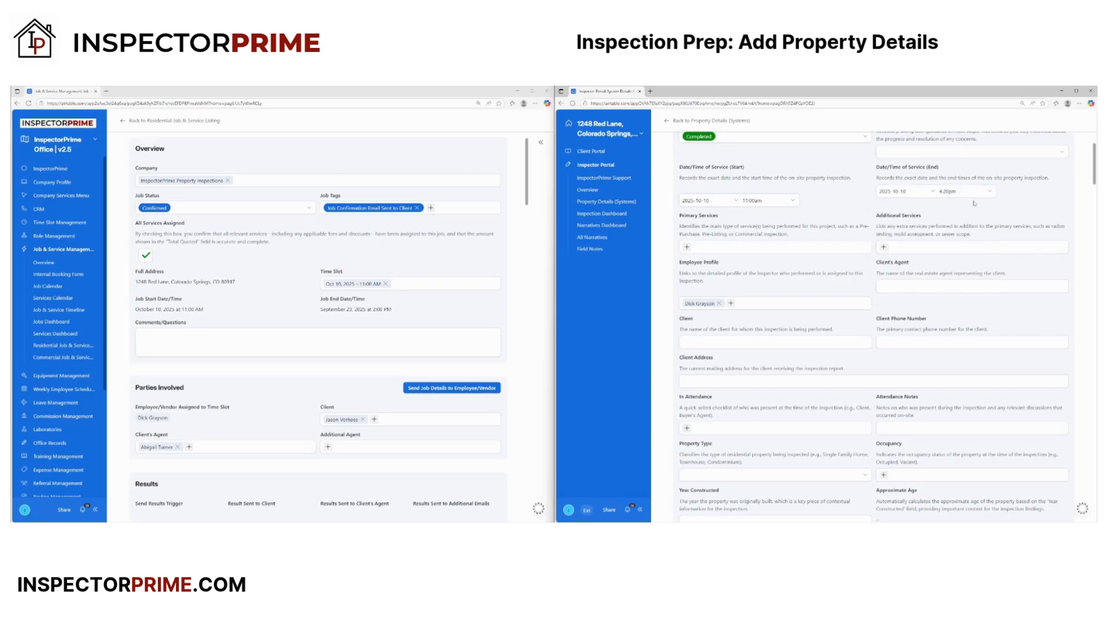
{"action": "left_click", "coordinate": [990, 196]}
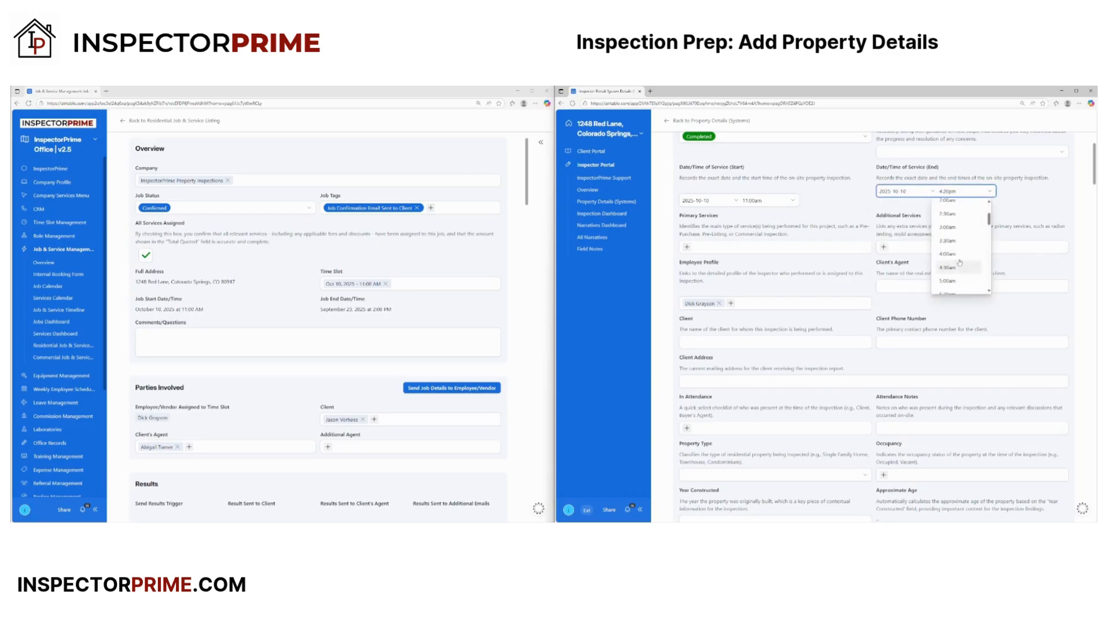
{"action": "scroll", "coordinate": [958, 262], "scroll_direction": "down", "scroll_amount": 2}
{"action": "scroll", "coordinate": [954, 277], "scroll_direction": "down", "scroll_amount": 5}
{"action": "left_click", "coordinate": [947, 202]}
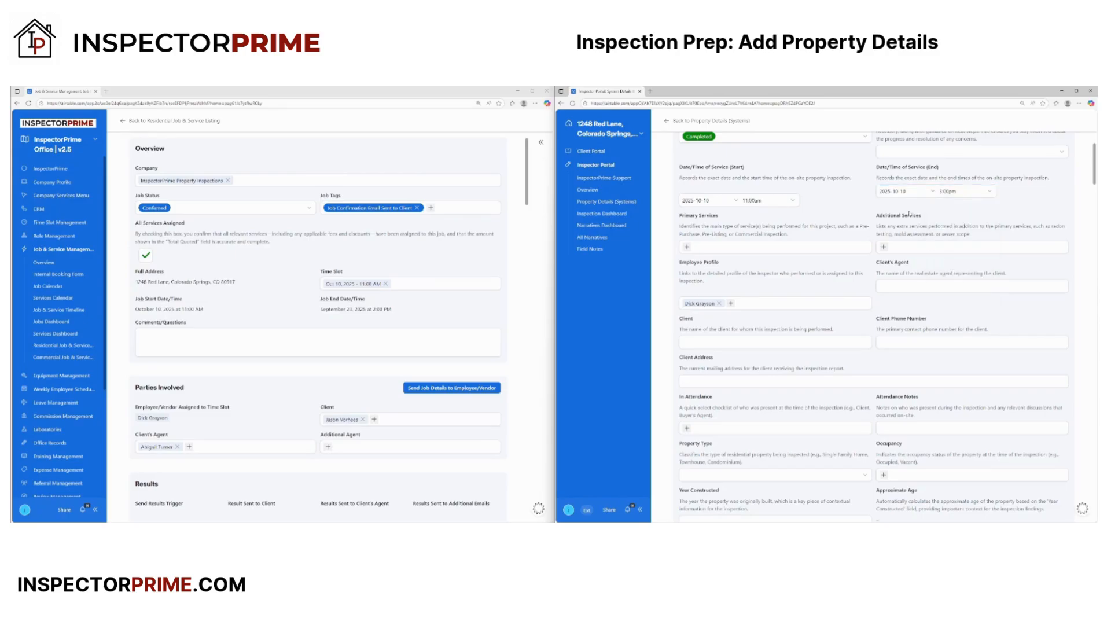
{"action": "scroll", "coordinate": [844, 210], "scroll_direction": "down", "scroll_amount": 1}
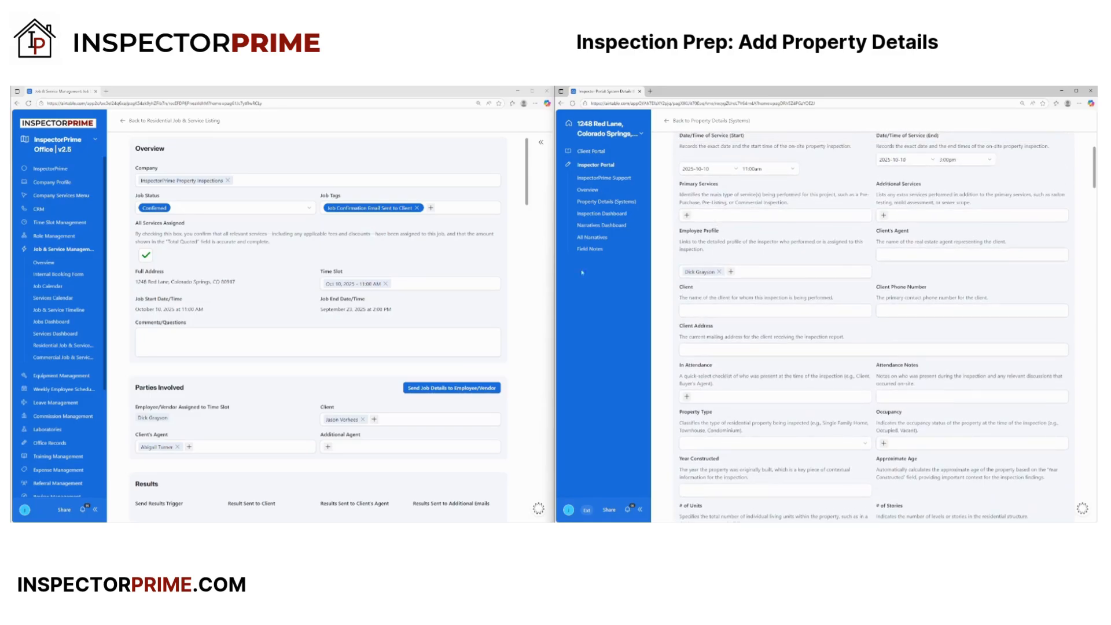
{"action": "scroll", "coordinate": [291, 334], "scroll_direction": "down", "scroll_amount": 8}
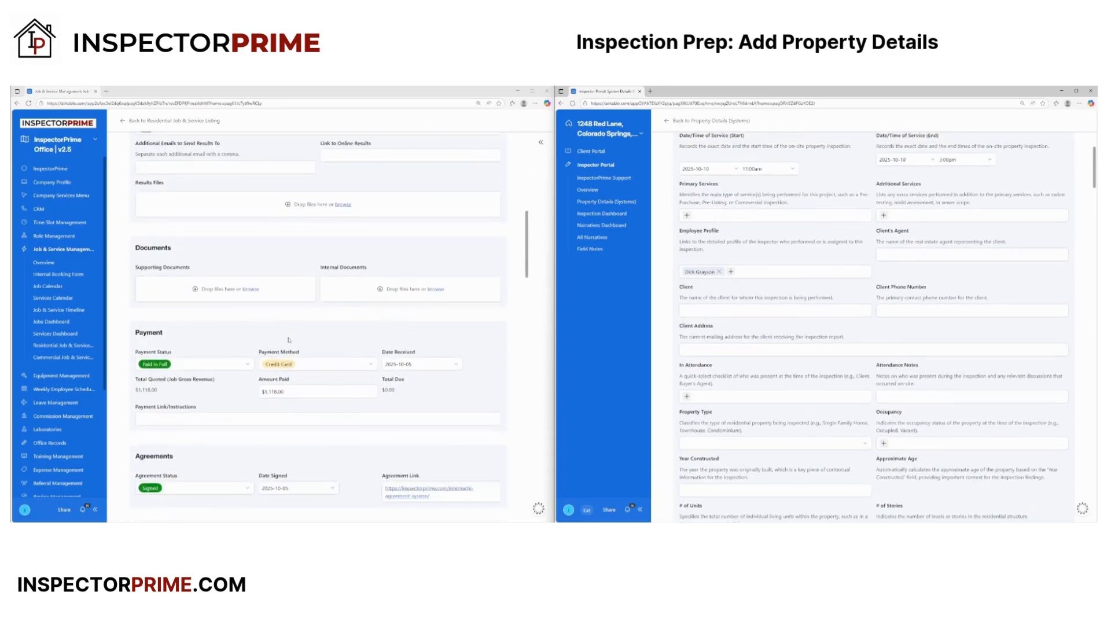
{"action": "scroll", "coordinate": [283, 340], "scroll_direction": "down", "scroll_amount": 1}
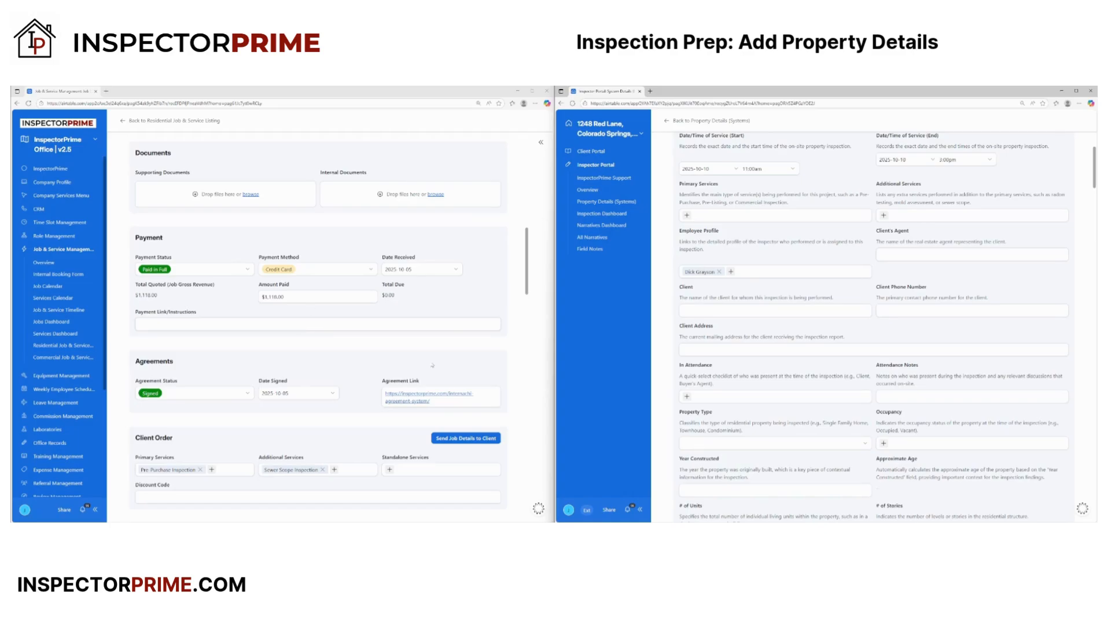
{"action": "scroll", "coordinate": [249, 376], "scroll_direction": "down", "scroll_amount": 5}
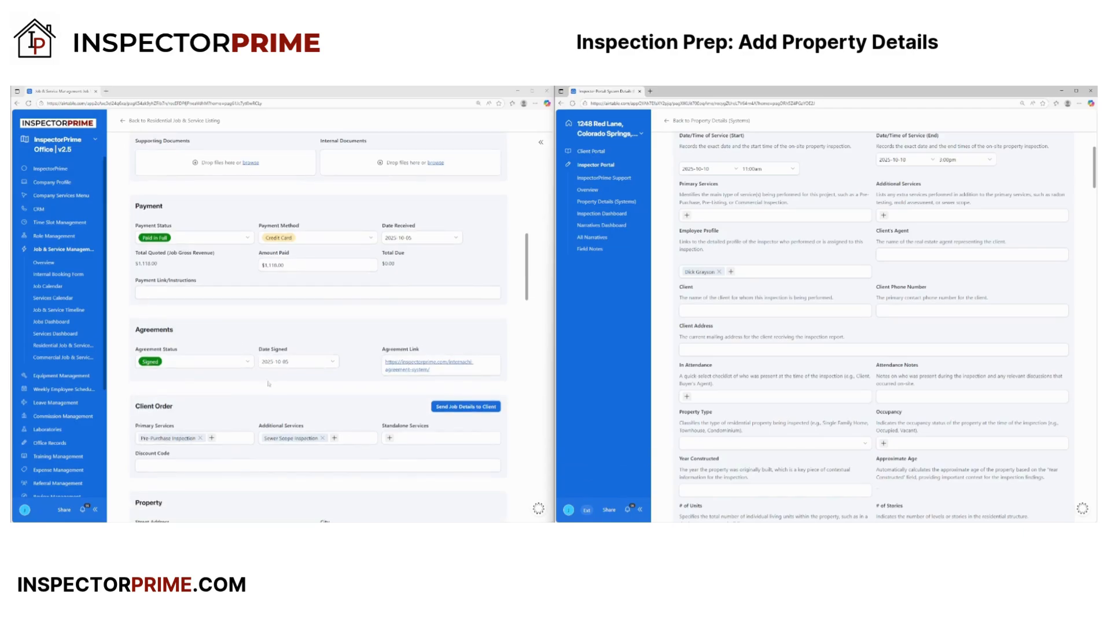
{"action": "scroll", "coordinate": [248, 373], "scroll_direction": "down", "scroll_amount": 3}
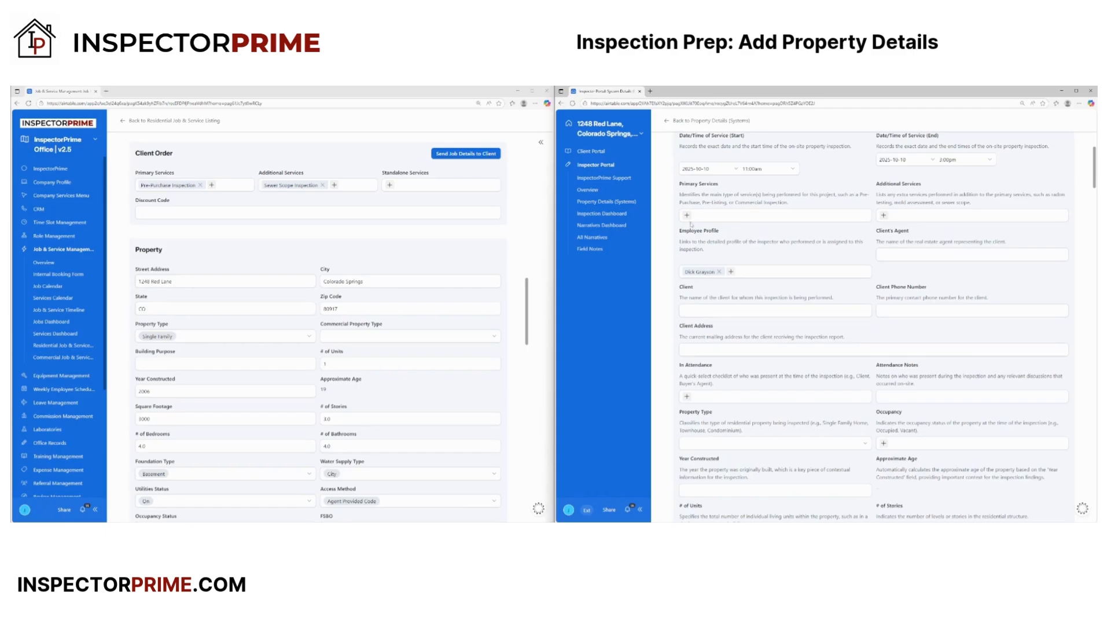
{"action": "scroll", "coordinate": [258, 358], "scroll_direction": "up", "scroll_amount": 1}
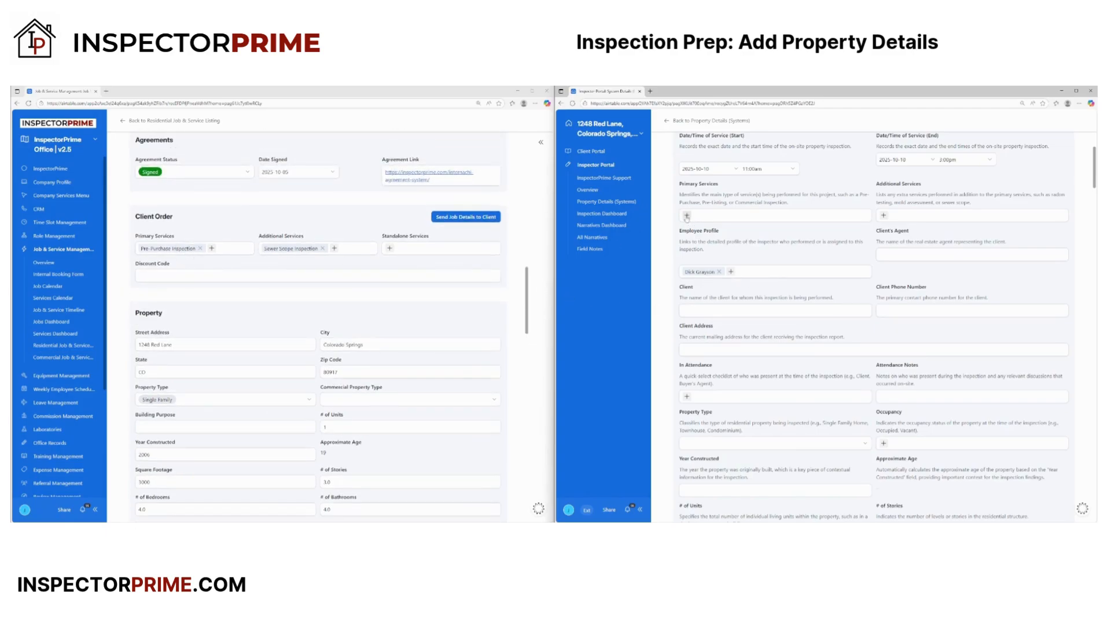
- Choose Pre Purchase Inspection as primary service and Sewer Scope as an additional service
{"action": "left_click", "coordinate": [687, 215]}
{"action": "left_click", "coordinate": [718, 238]}
{"action": "left_click", "coordinate": [883, 215]}
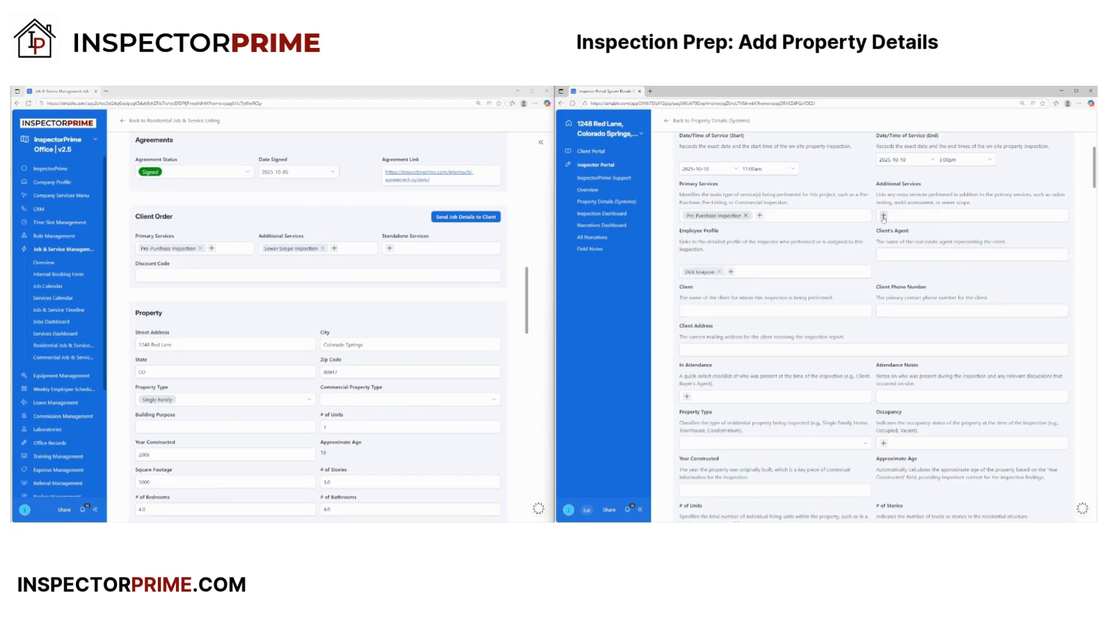
{"action": "scroll", "coordinate": [929, 306], "scroll_direction": "down", "scroll_amount": 2}
{"action": "scroll", "coordinate": [929, 306], "scroll_direction": "down", "scroll_amount": 3}
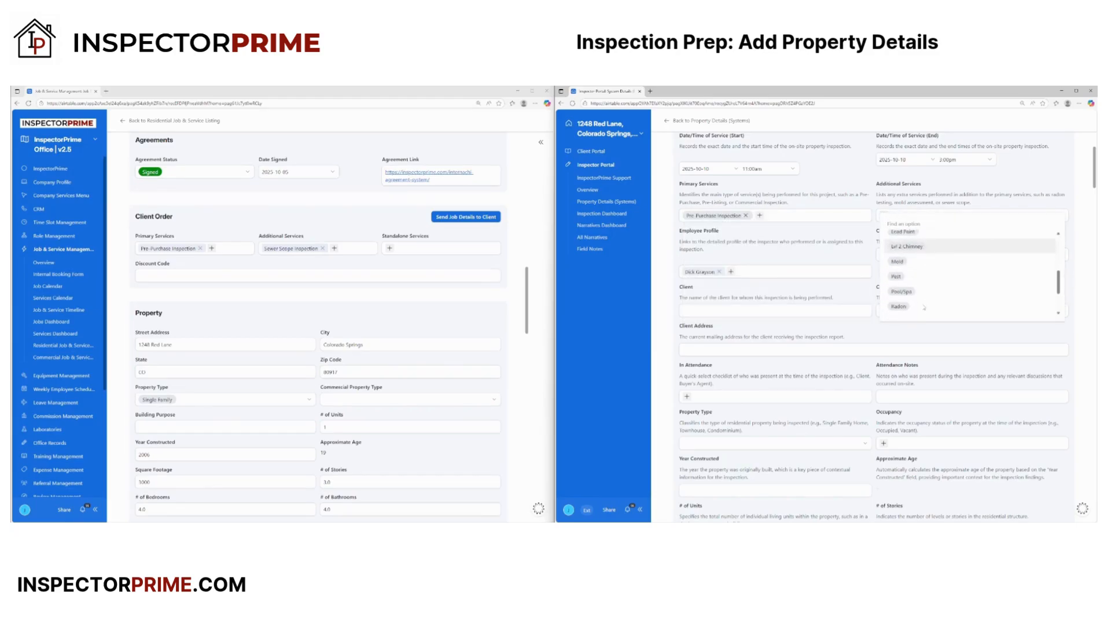
{"action": "left_click", "coordinate": [917, 286]}
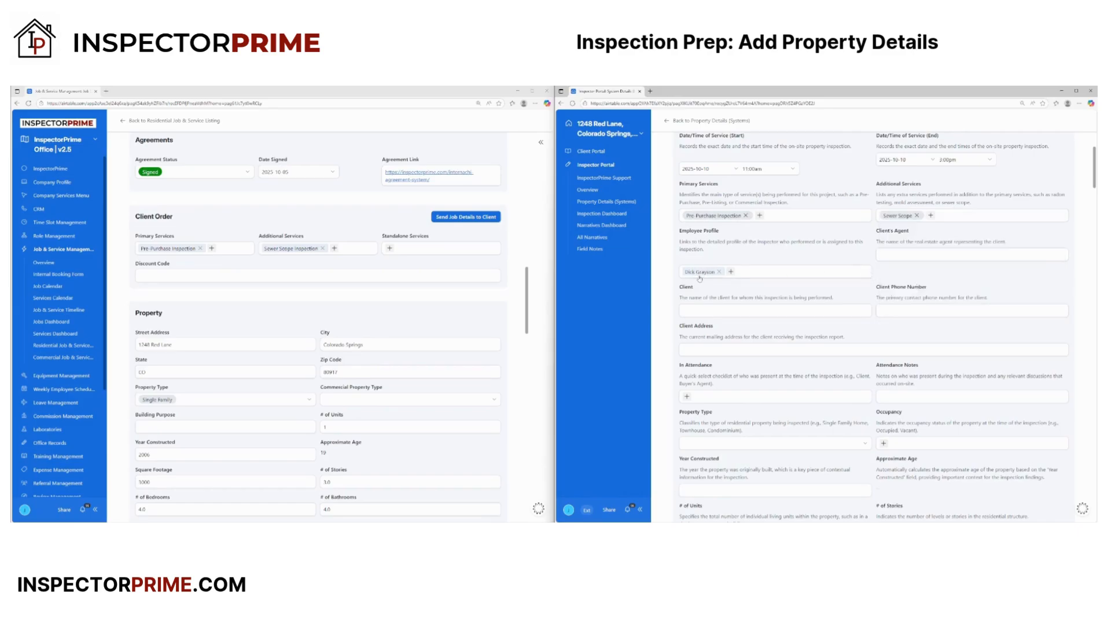
{"action": "left_click", "coordinate": [731, 272]}
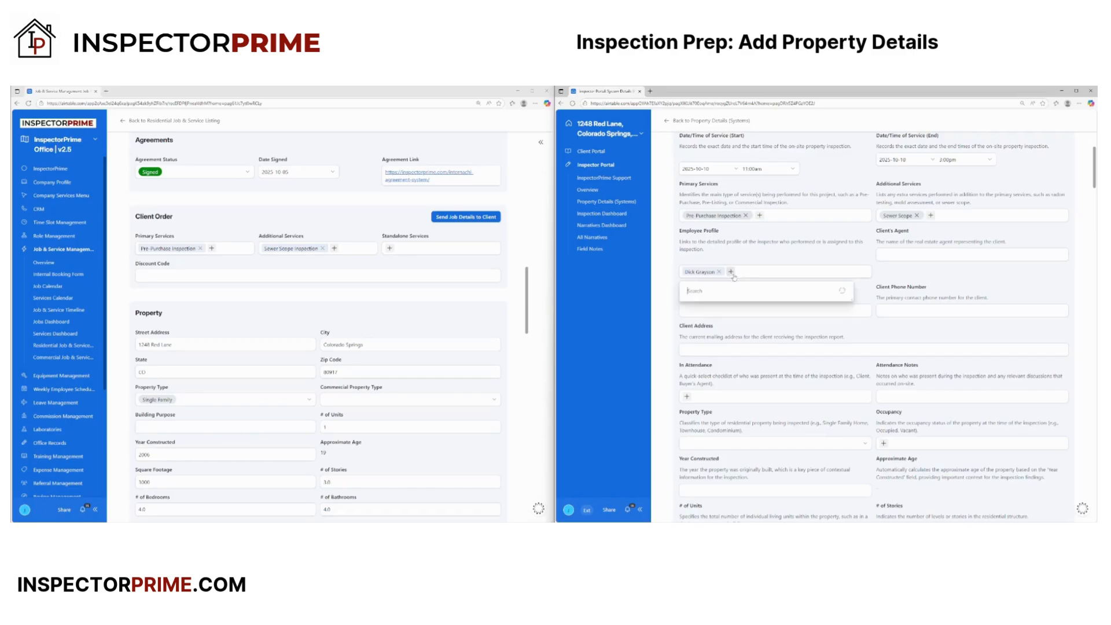
{"action": "left_click", "coordinate": [664, 244]}
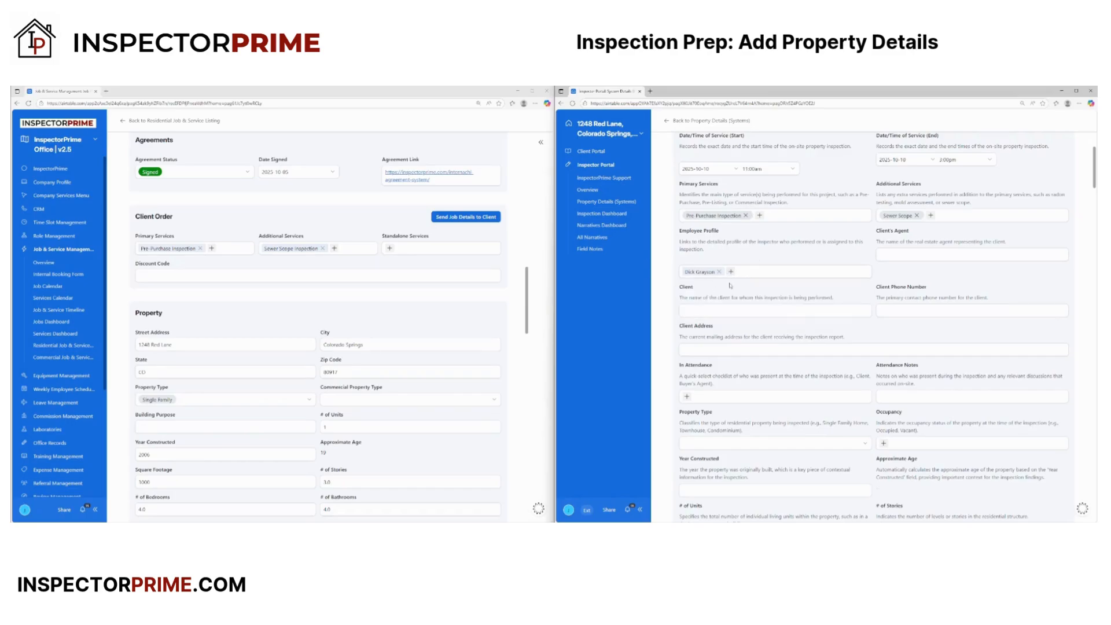
- Enter the client's agent name and paste the client's name into the Client field
{"action": "left_click", "coordinate": [907, 256]}
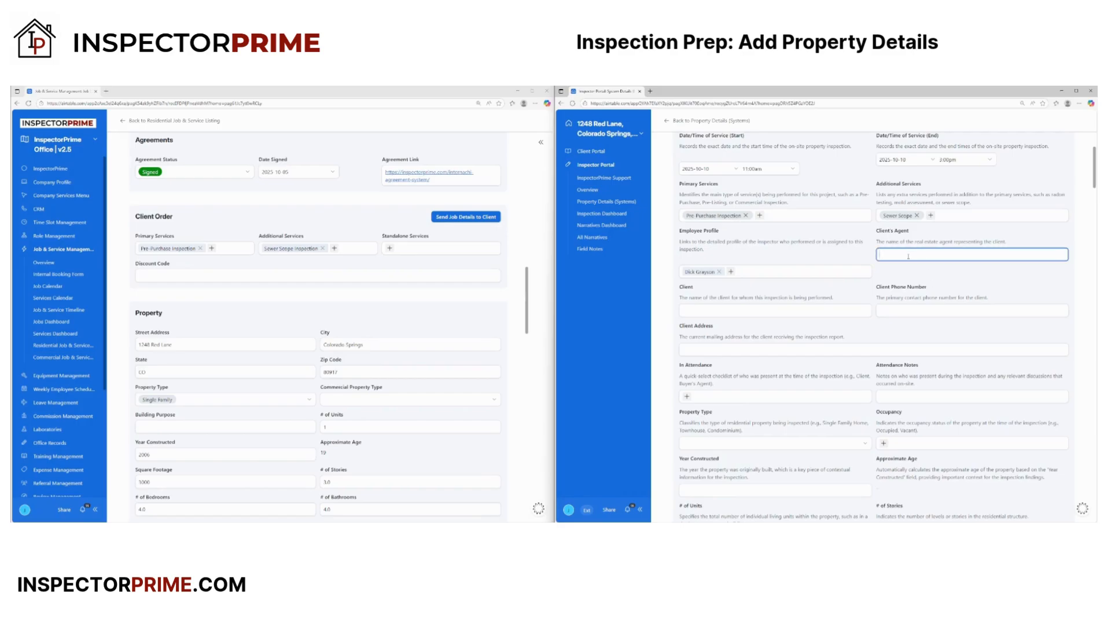
{"action": "left_click", "coordinate": [722, 312]}
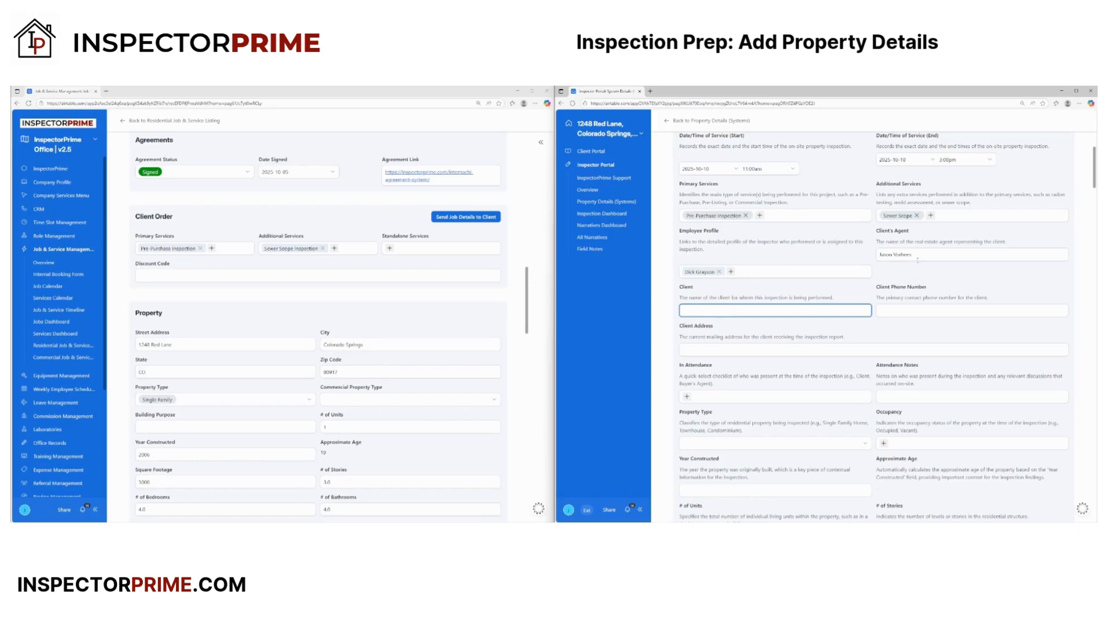
{"action": "left_click_drag", "start_coordinate": [917, 261], "coordinate": [860, 259]}
{"action": "key", "text": "ctrl+c"}
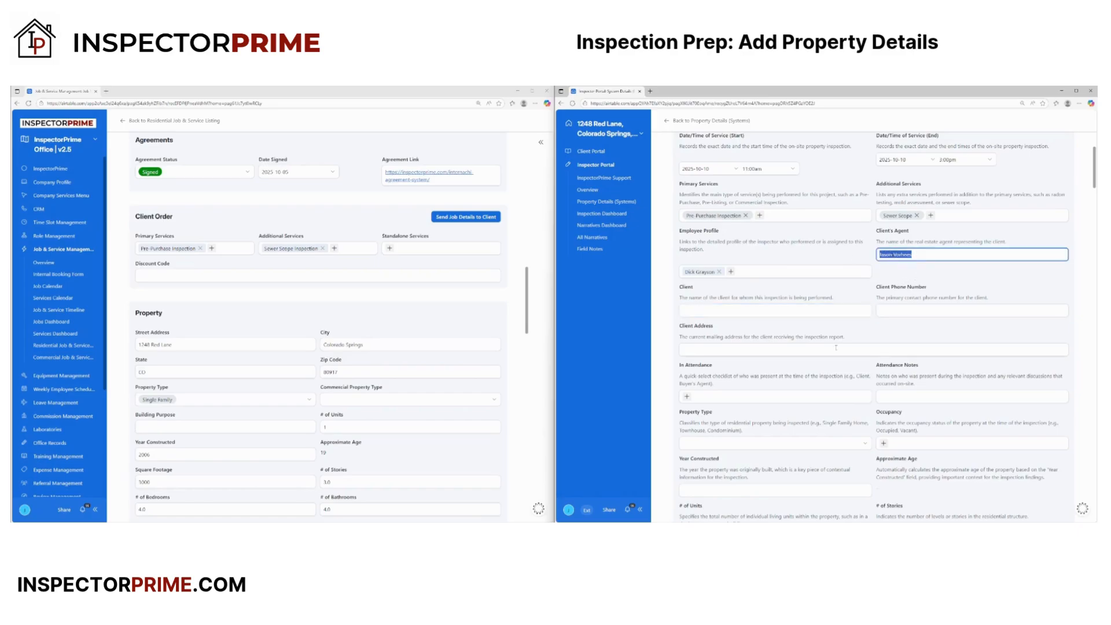
{"action": "left_click", "coordinate": [732, 310]}
{"action": "key", "text": "ctrl+v"}
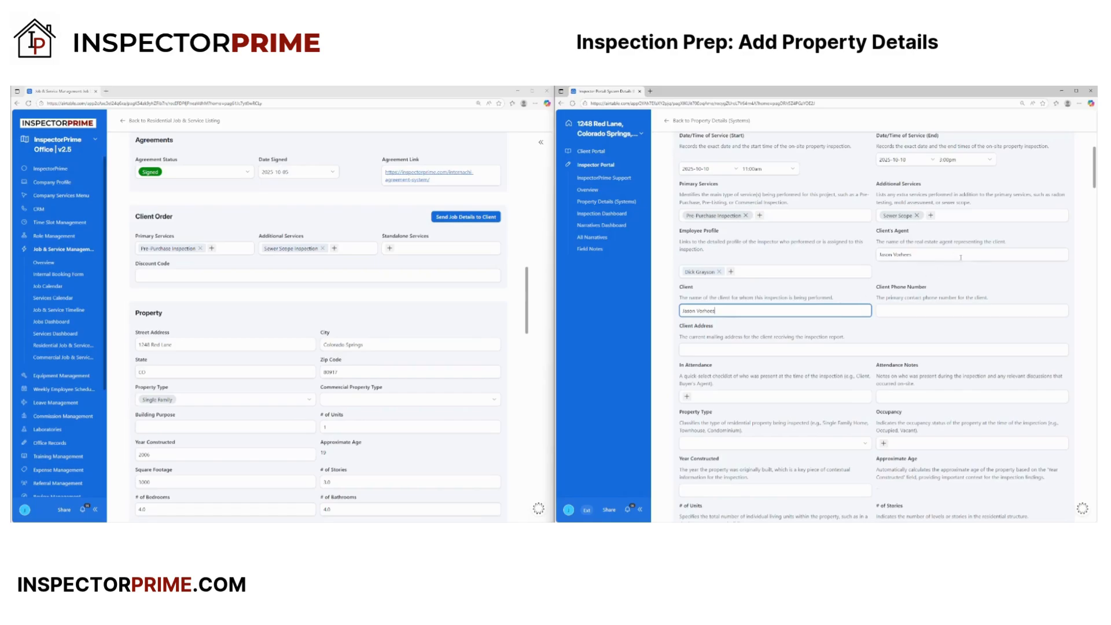
{"action": "left_click_drag", "start_coordinate": [939, 255], "coordinate": [858, 258]}
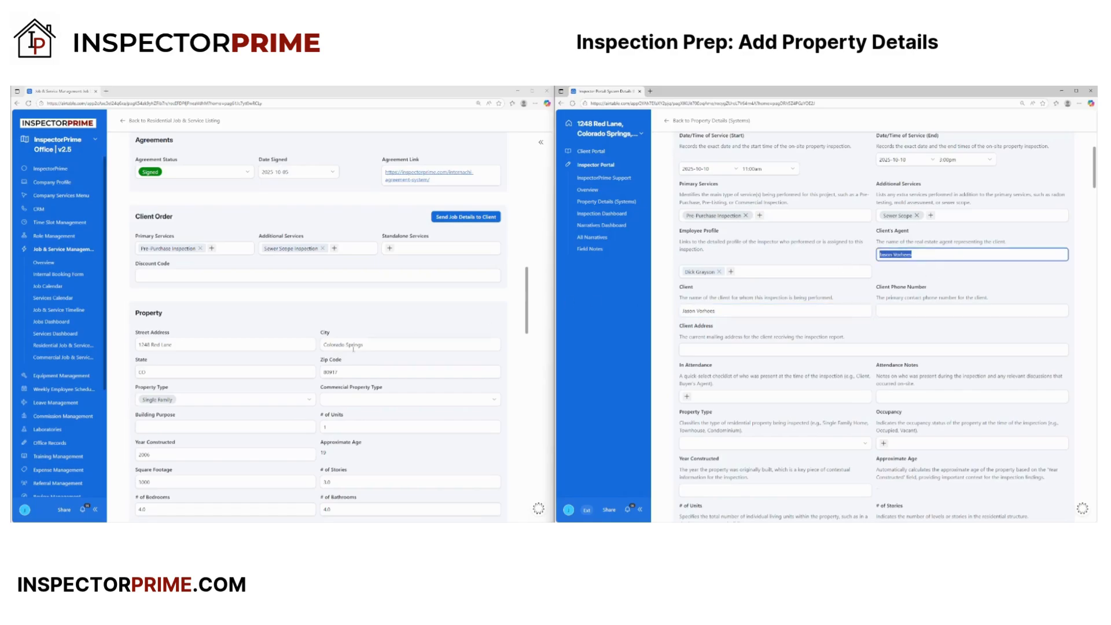
{"action": "scroll", "coordinate": [353, 349], "scroll_direction": "up", "scroll_amount": 10}
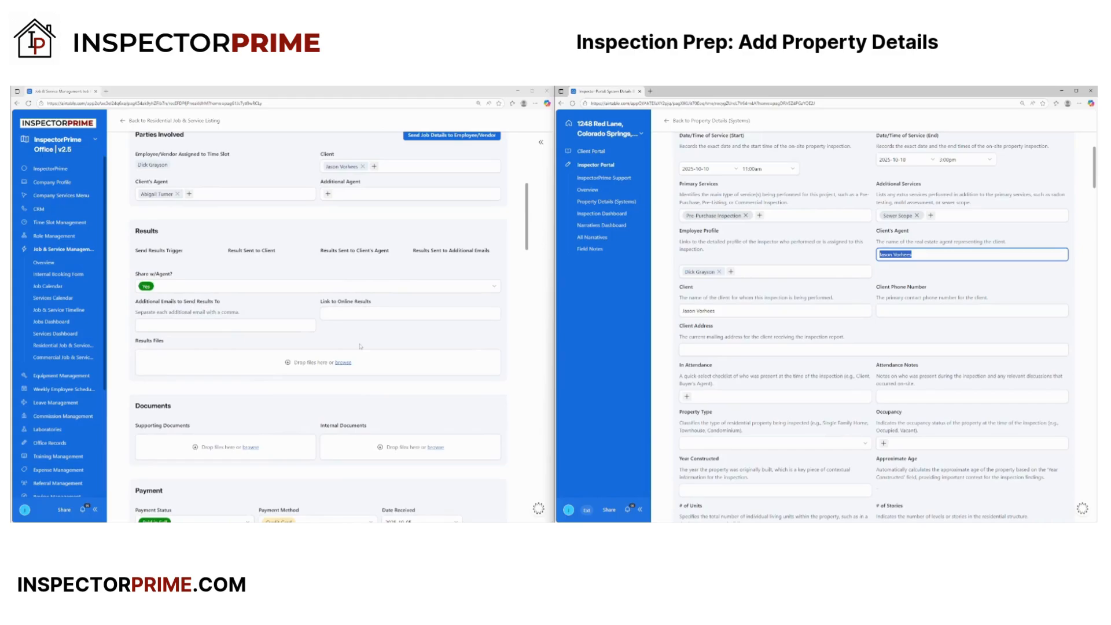
{"action": "scroll", "coordinate": [360, 346], "scroll_direction": "down", "scroll_amount": 5}
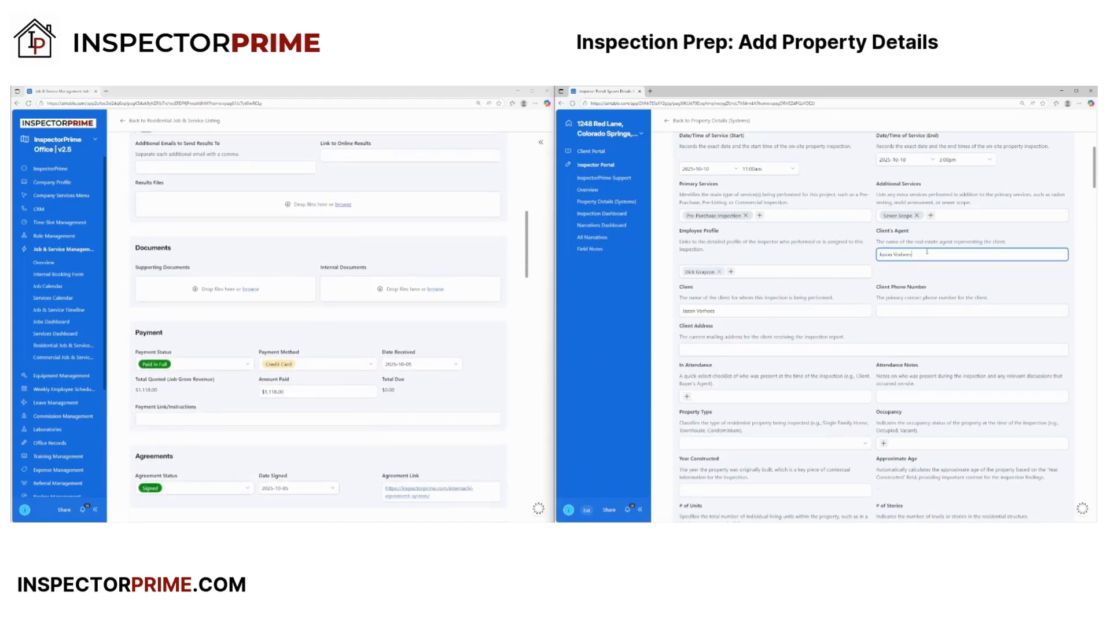
{"action": "left_click", "coordinate": [932, 281]}
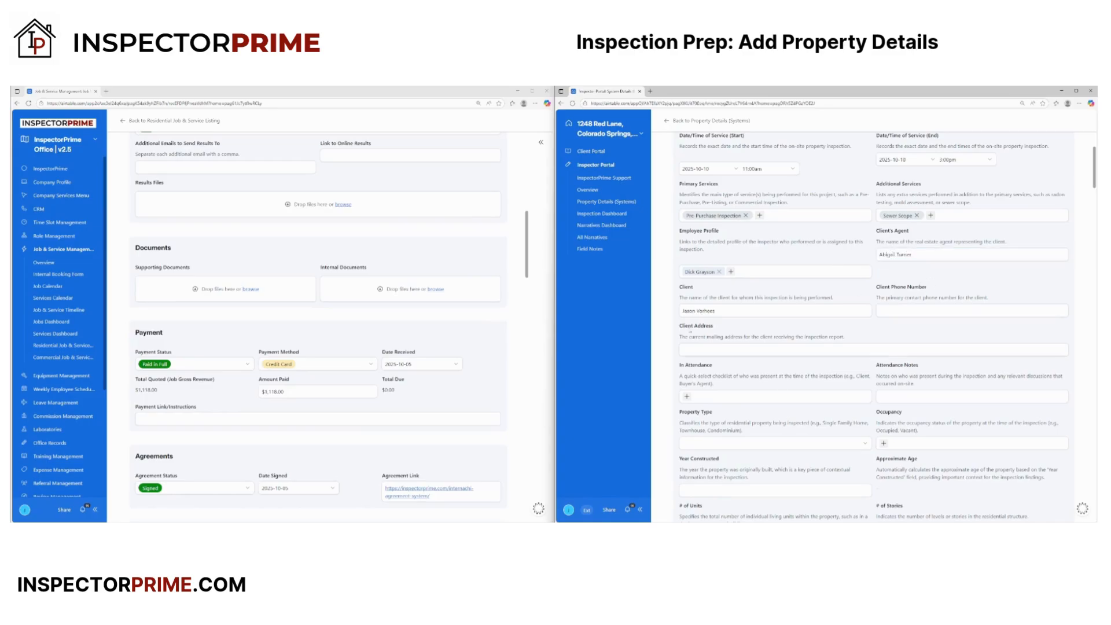
- Enter the client's phone number
{"action": "scroll", "coordinate": [759, 273], "scroll_direction": "down", "scroll_amount": 3}
{"action": "left_click", "coordinate": [898, 212]}
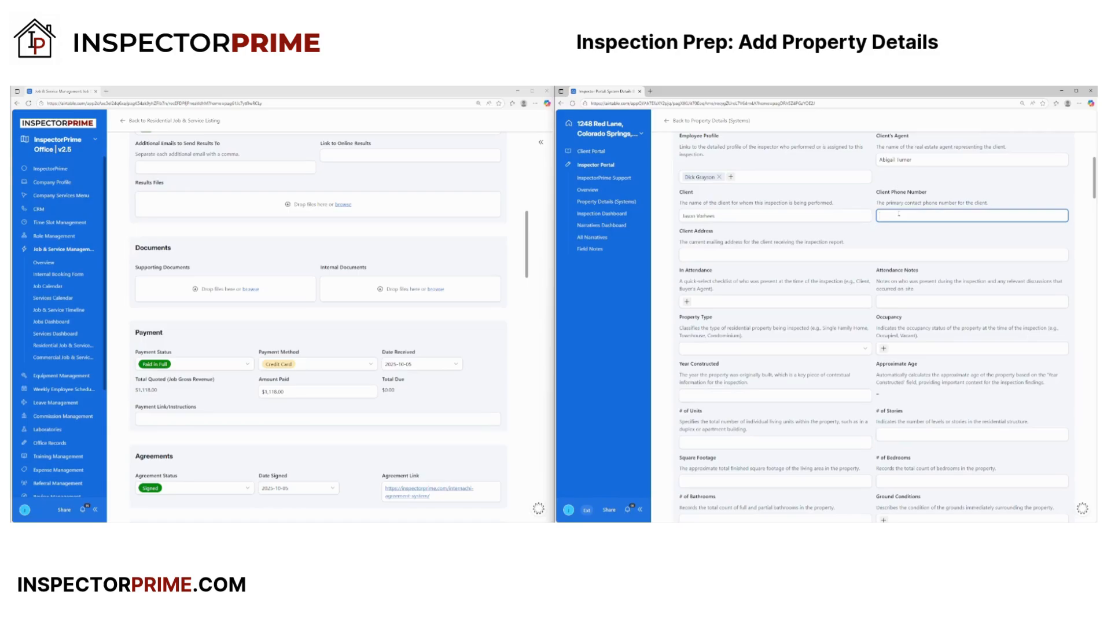
{"action": "left_click", "coordinate": [710, 253]}
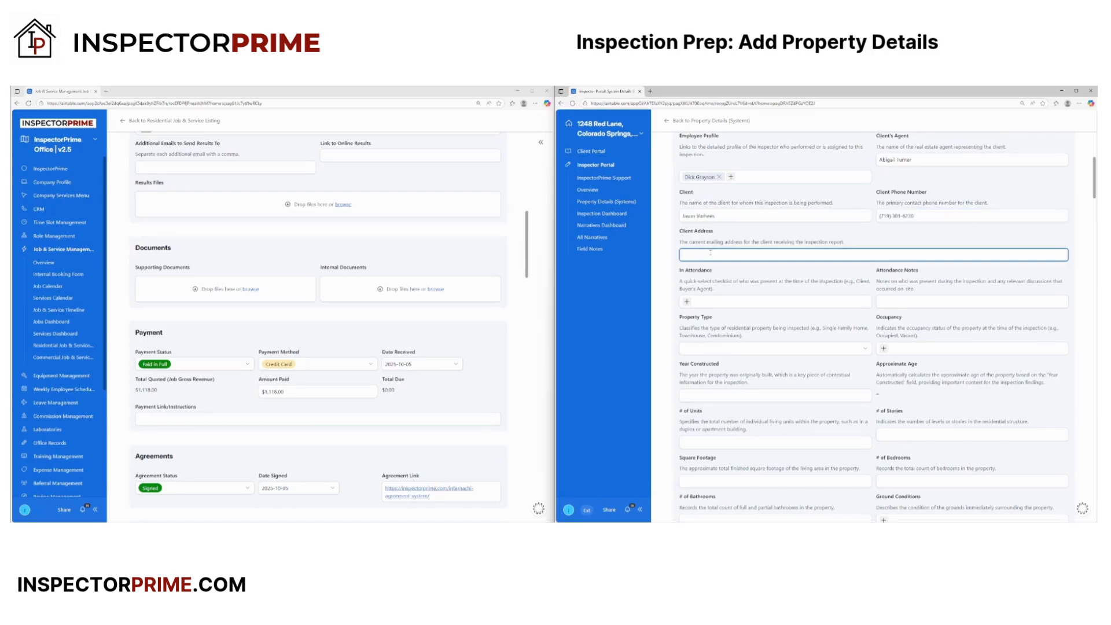
{"action": "scroll", "coordinate": [194, 287], "scroll_direction": "up", "scroll_amount": 8}
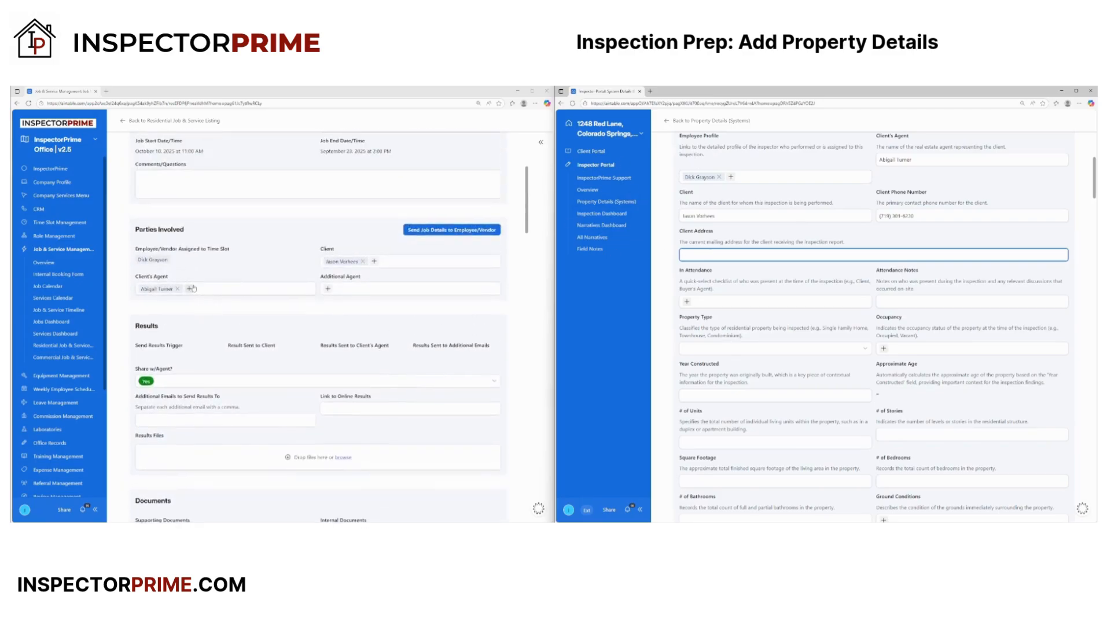
- Copy the job's full address into the Client Address field
{"action": "scroll", "coordinate": [193, 288], "scroll_direction": "up", "scroll_amount": 2}
{"action": "left_click_drag", "start_coordinate": [237, 282], "coordinate": [135, 282]}
{"action": "key", "text": "ctrl+c"}
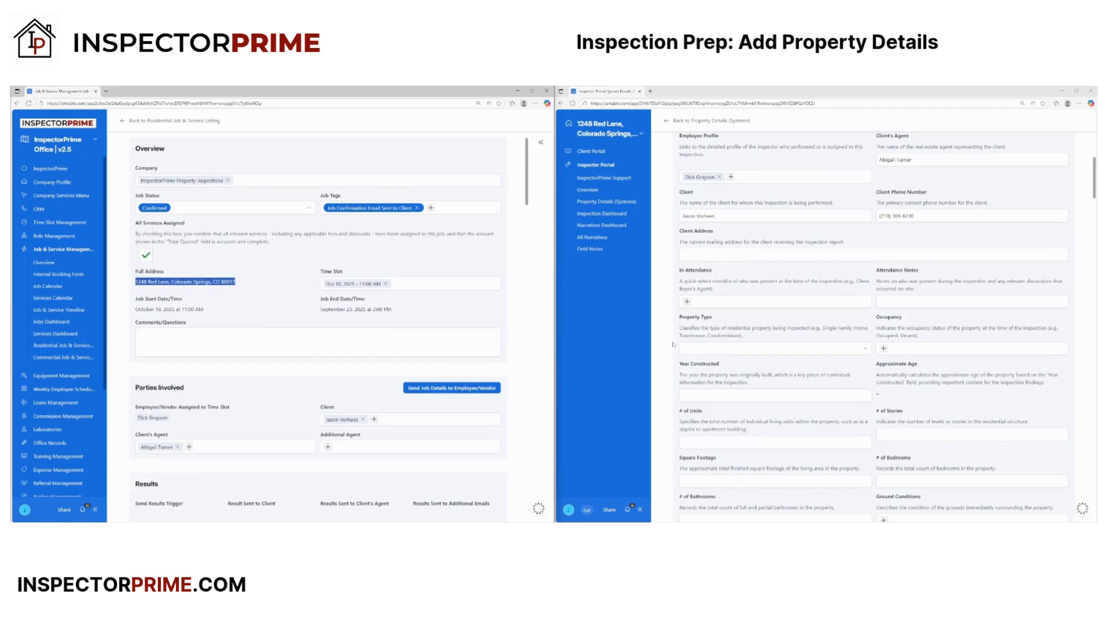
{"action": "left_click", "coordinate": [703, 254]}
{"action": "key", "text": "ctrl+v"}
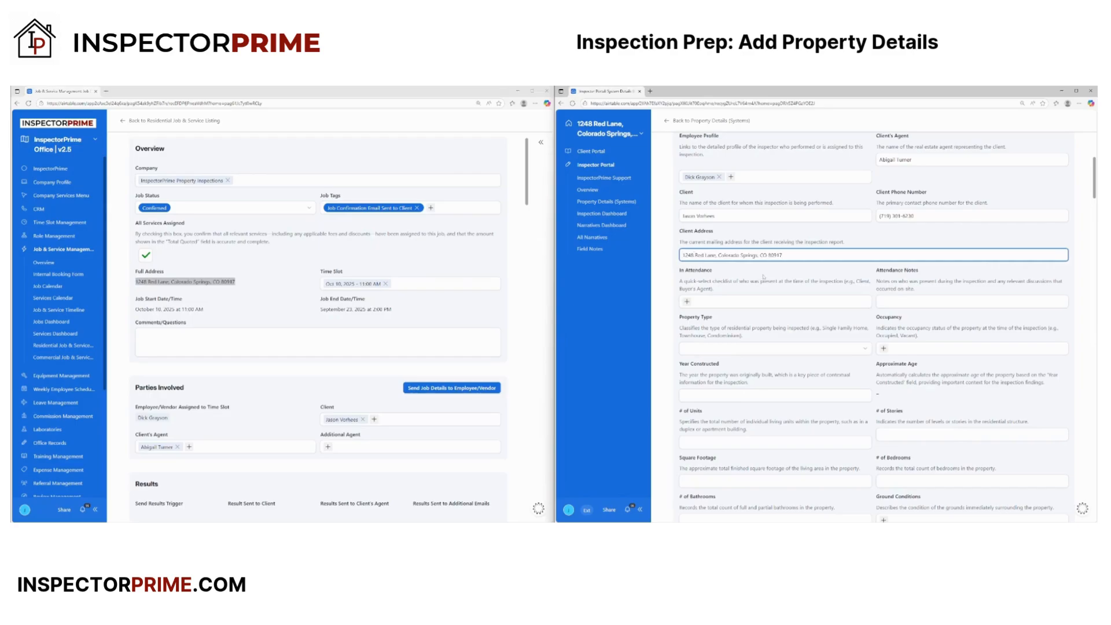
{"action": "left_click", "coordinate": [688, 302]}
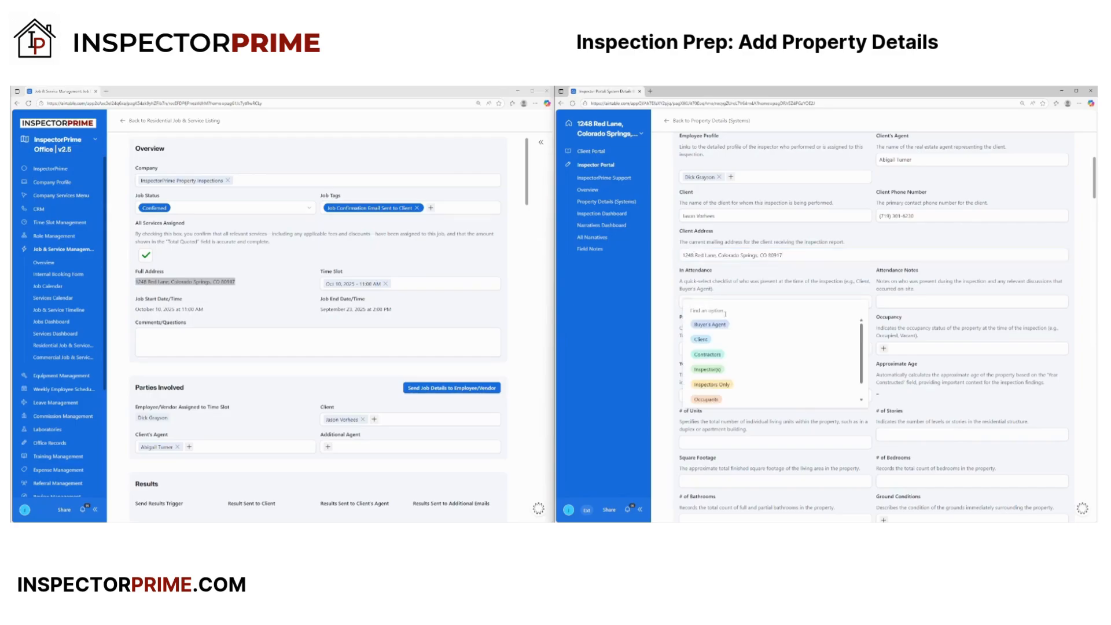
{"action": "left_click", "coordinate": [719, 281]}
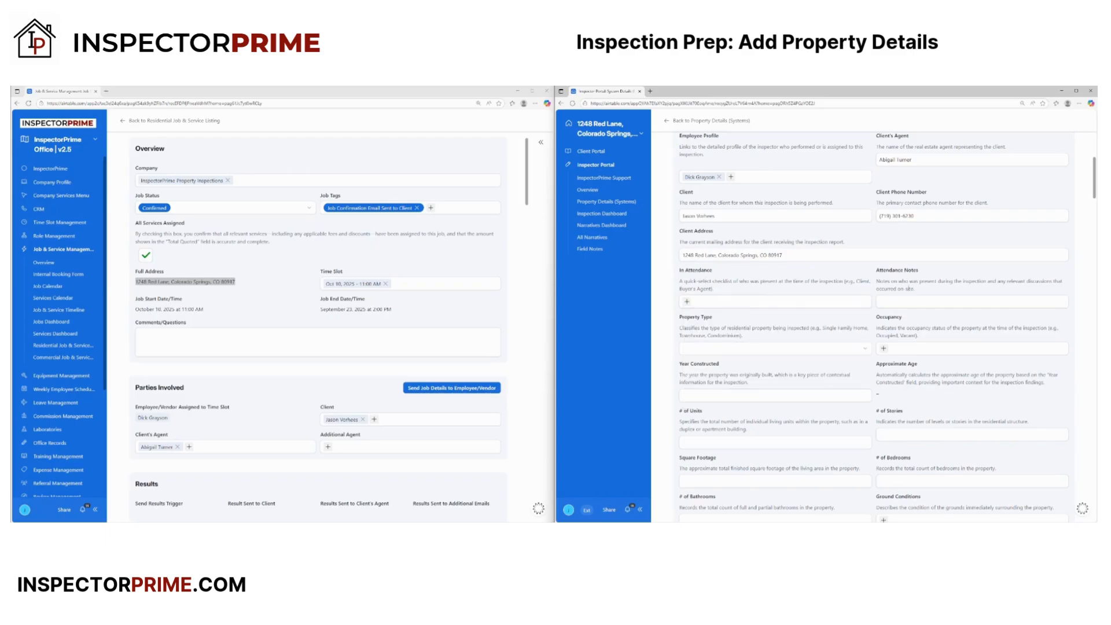
- Set property type to Single Family and occupancy to Occupied
{"action": "scroll", "coordinate": [794, 332], "scroll_direction": "down", "scroll_amount": 1}
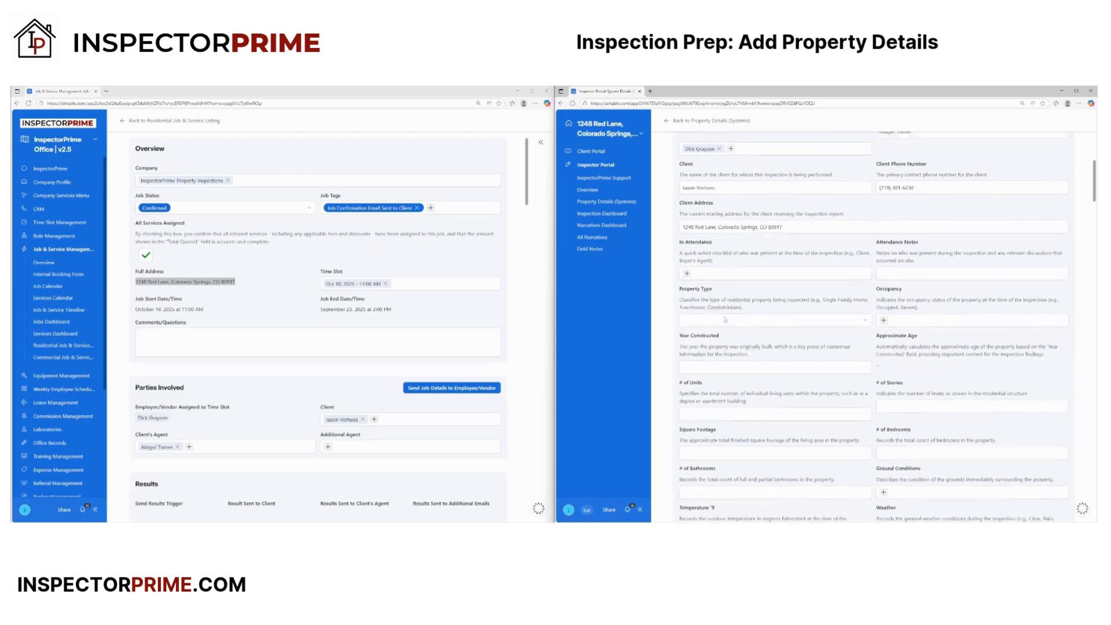
{"action": "left_click", "coordinate": [857, 319]}
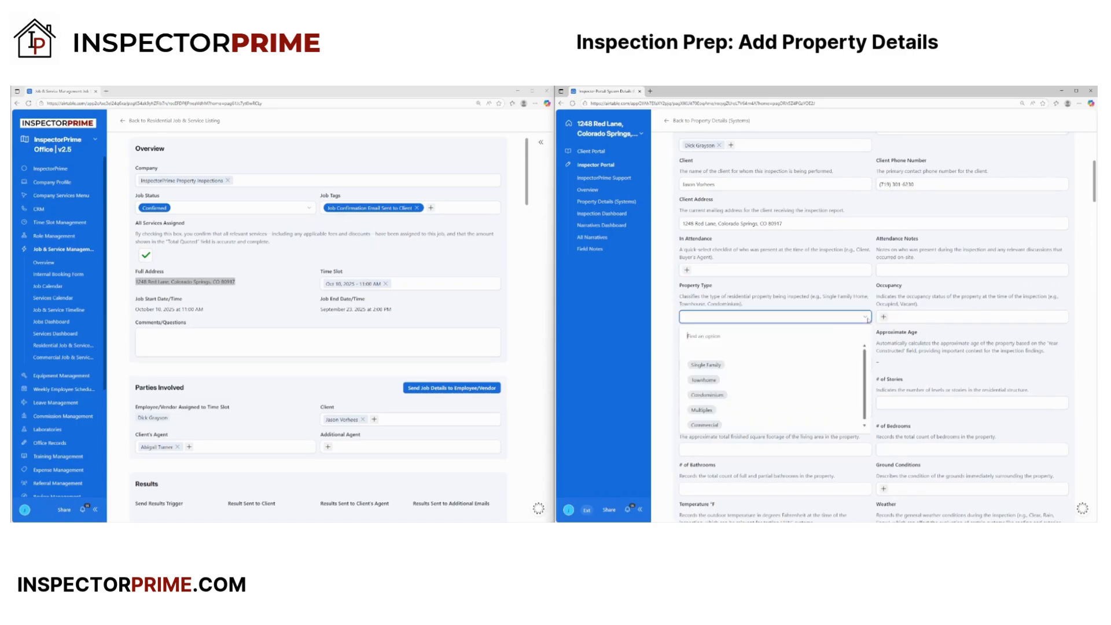
{"action": "left_click", "coordinate": [717, 365]}
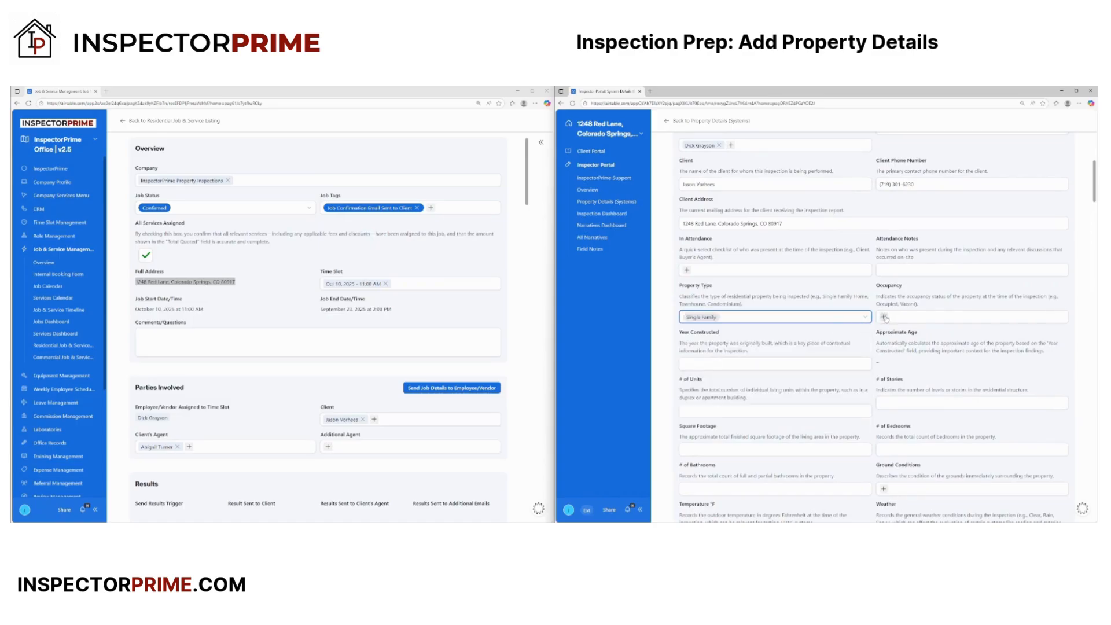
{"action": "left_click", "coordinate": [886, 317]}
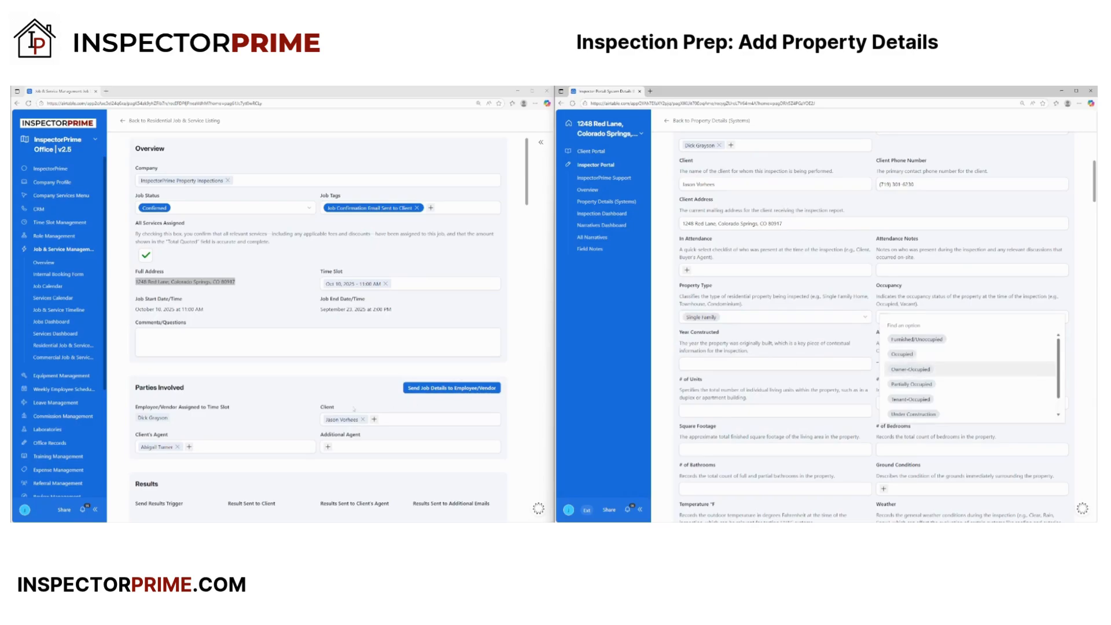
{"action": "scroll", "coordinate": [365, 410], "scroll_direction": "down", "scroll_amount": 12}
{"action": "scroll", "coordinate": [239, 393], "scroll_direction": "down", "scroll_amount": 4}
{"action": "scroll", "coordinate": [250, 412], "scroll_direction": "down", "scroll_amount": 1}
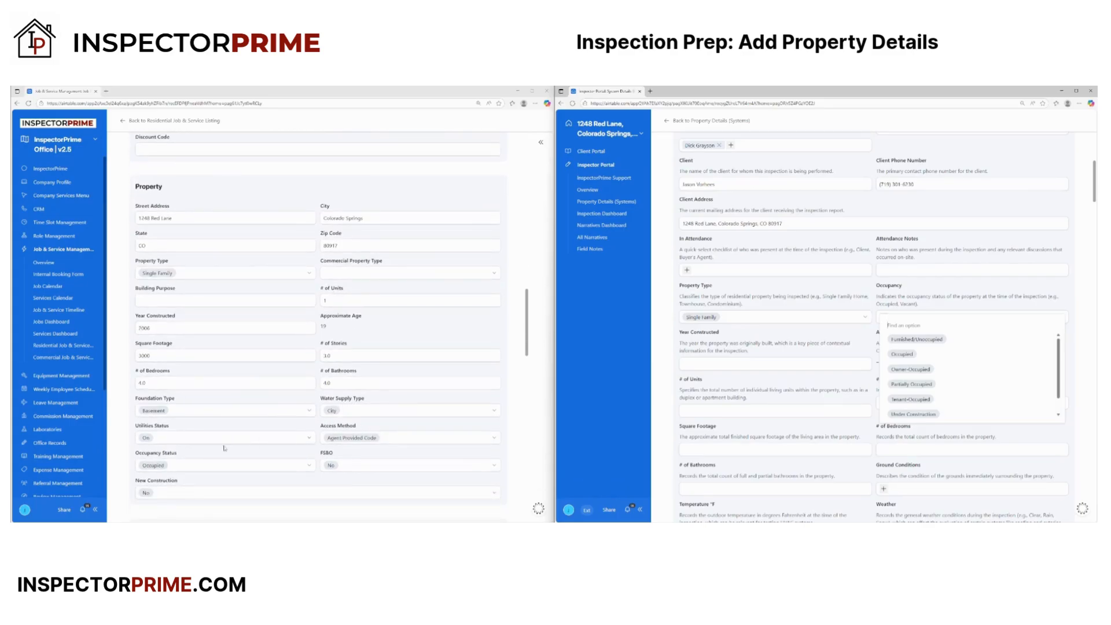
{"action": "scroll", "coordinate": [216, 470], "scroll_direction": "down", "scroll_amount": 2}
{"action": "left_click", "coordinate": [920, 357]}
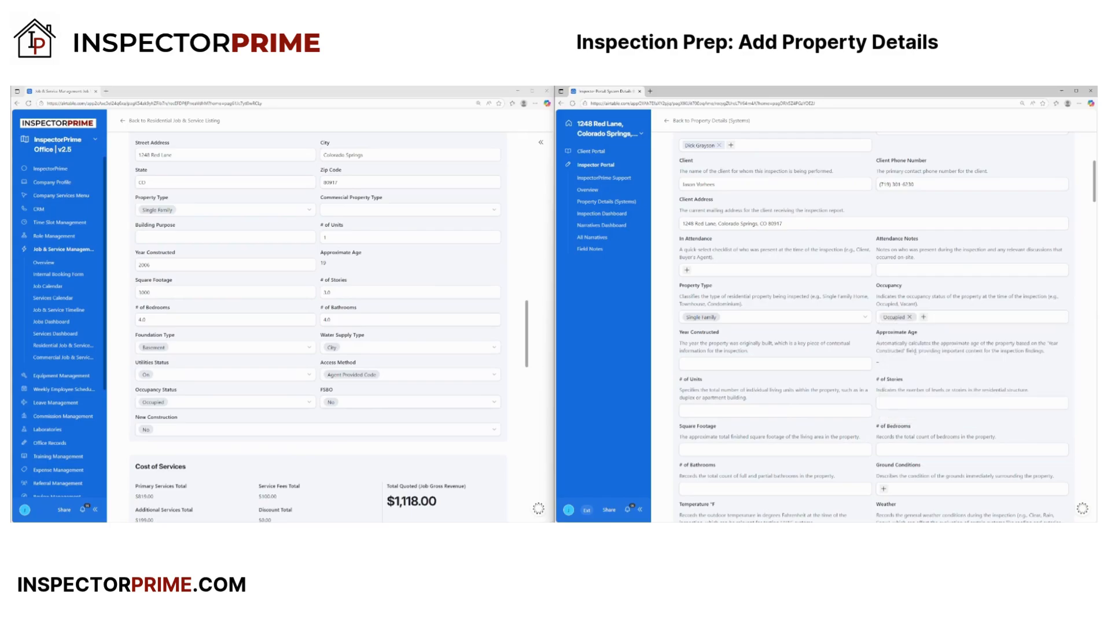
- Enter 2006 as the year constructed
{"action": "left_click", "coordinate": [830, 364]}
{"action": "type", "text": "2006"}
{"action": "key", "text": "BackSpace"}
{"action": "key", "text": "BackSpace"}
{"action": "type", "text": "06"}
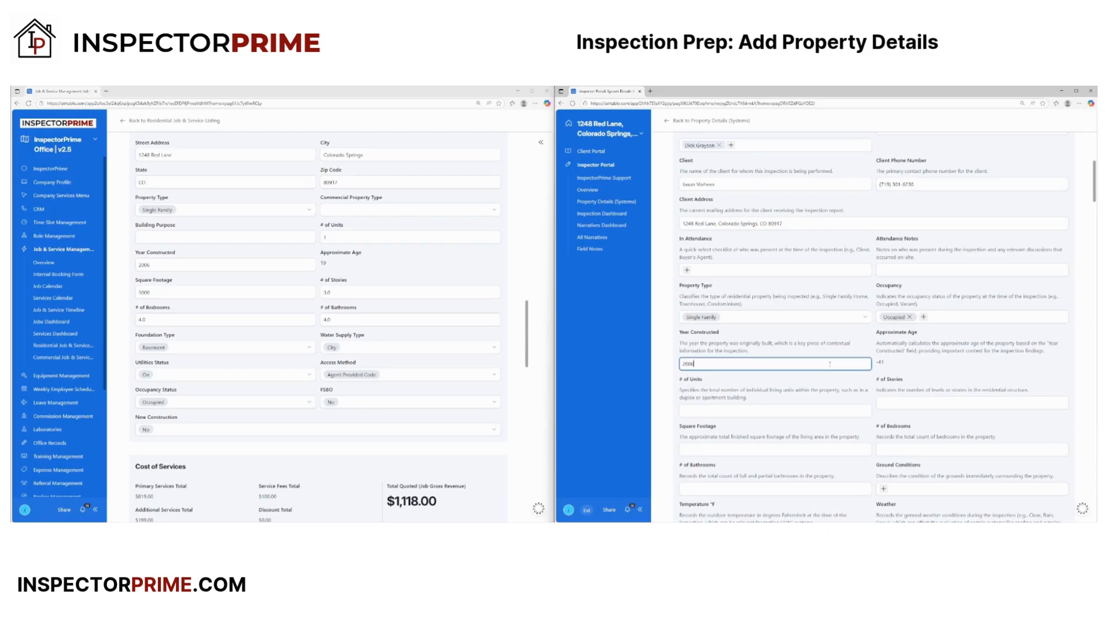
- Confirm year 2006, then enter 3 stories and 3000 square feet
{"action": "left_click", "coordinate": [770, 394]}
{"action": "scroll", "coordinate": [837, 401], "scroll_direction": "down", "scroll_amount": 1}
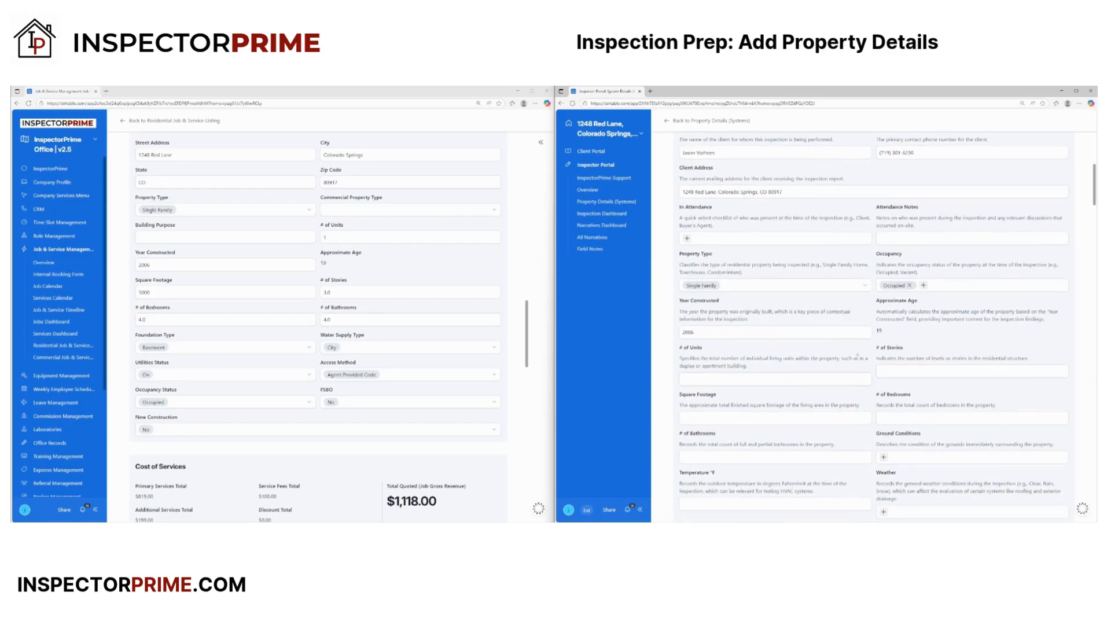
{"action": "left_click", "coordinate": [888, 371]}
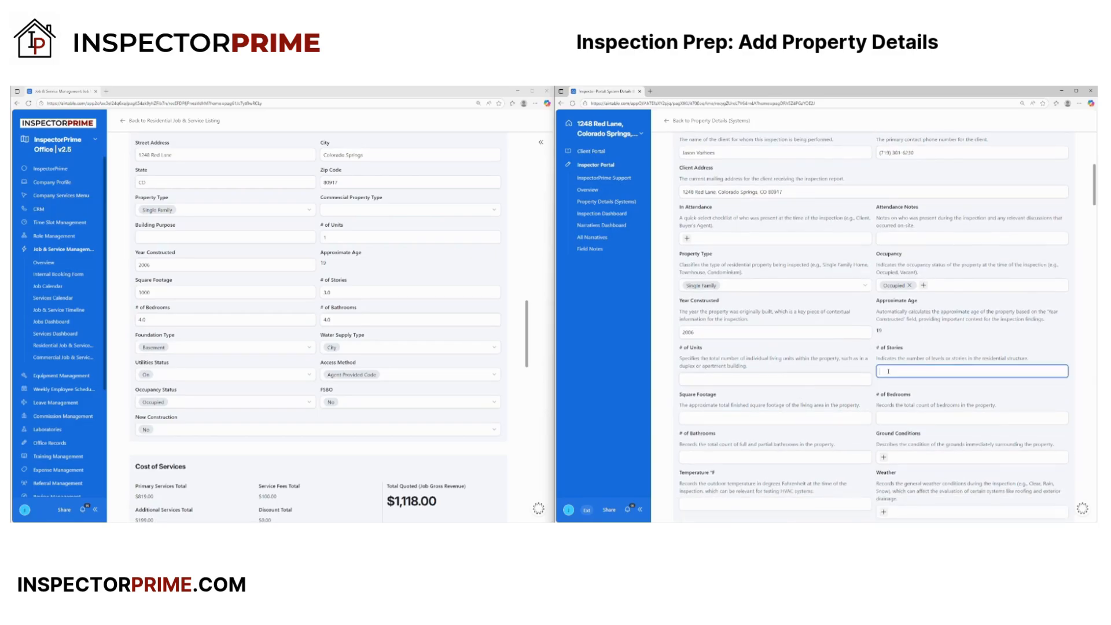
{"action": "type", "text": "3"}
{"action": "left_click", "coordinate": [790, 416]}
{"action": "type", "text": "3000"}
- Enter 4 bedrooms and 4 bathrooms, leaving Ground Conditions unset
{"action": "left_click", "coordinate": [947, 417]}
{"action": "type", "text": "4"}
{"action": "left_click", "coordinate": [796, 457]}
{"action": "type", "text": "4"}
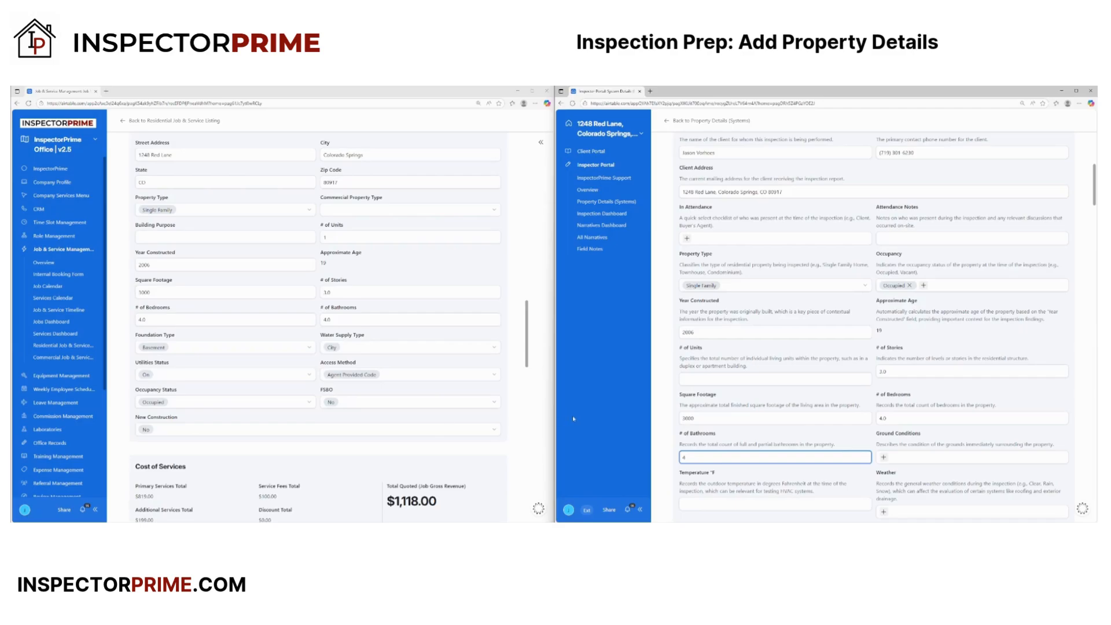
{"action": "scroll", "coordinate": [810, 431], "scroll_direction": "down", "scroll_amount": 1}
{"action": "left_click", "coordinate": [883, 394]}
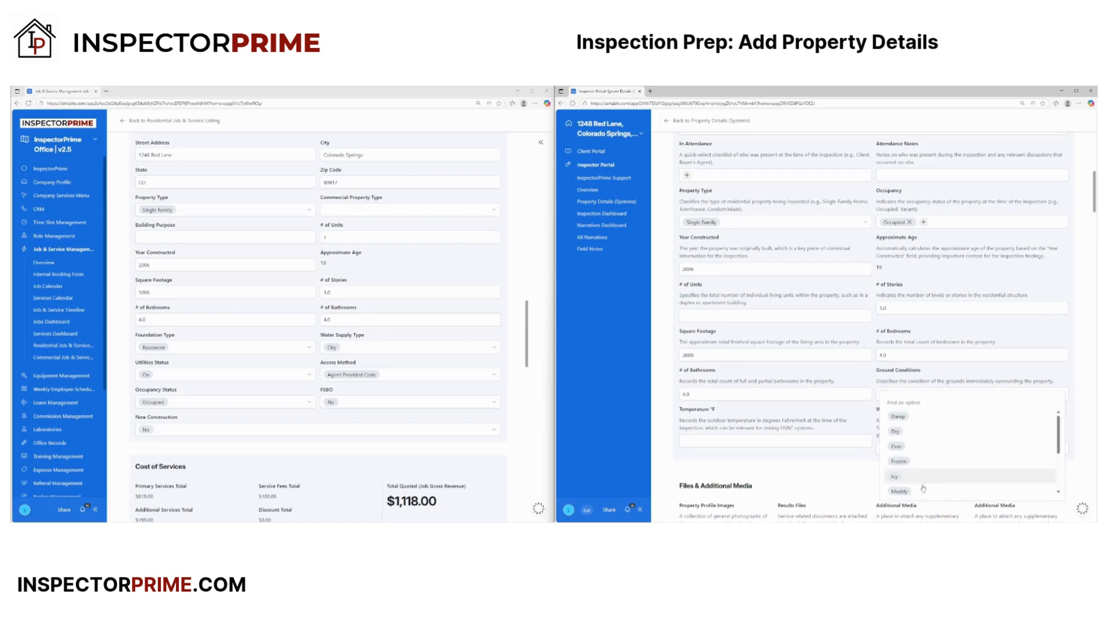
{"action": "key", "text": "Escape"}
{"action": "scroll", "coordinate": [810, 438], "scroll_direction": "down", "scroll_amount": 2}
{"action": "scroll", "coordinate": [811, 438], "scroll_direction": "down", "scroll_amount": 5}
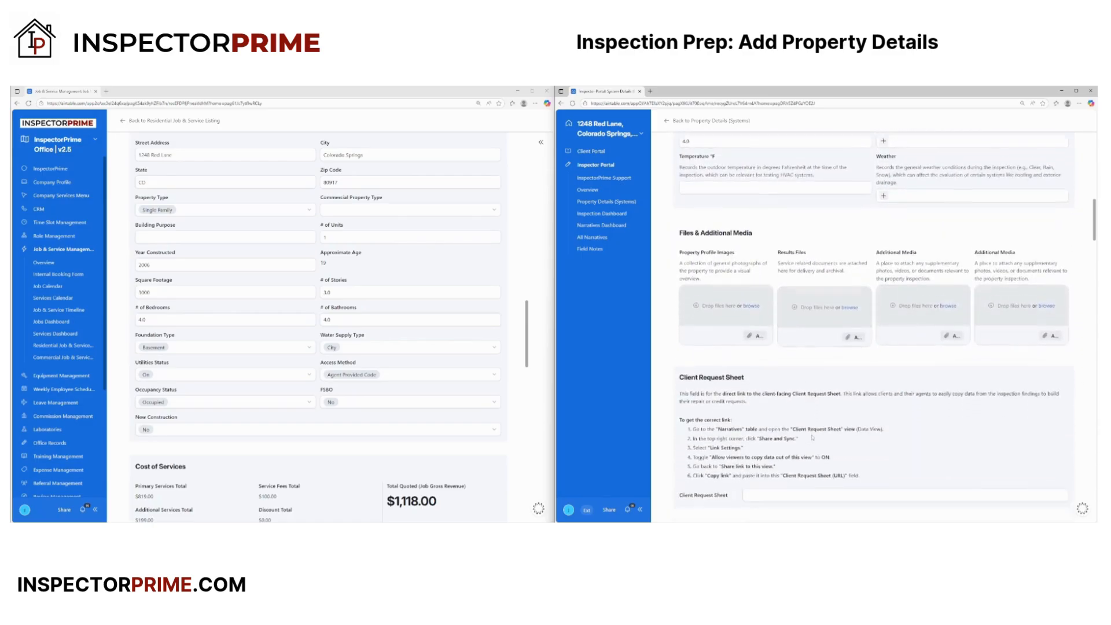
{"action": "scroll", "coordinate": [814, 434], "scroll_direction": "up", "scroll_amount": 7}
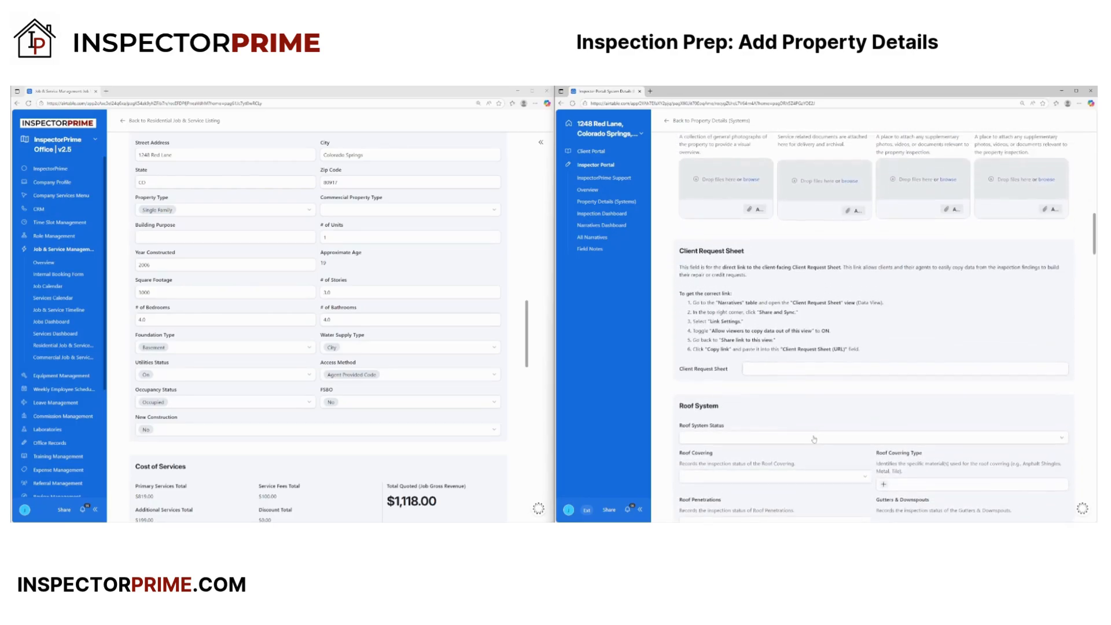
{"action": "scroll", "coordinate": [816, 440], "scroll_direction": "up", "scroll_amount": 5}
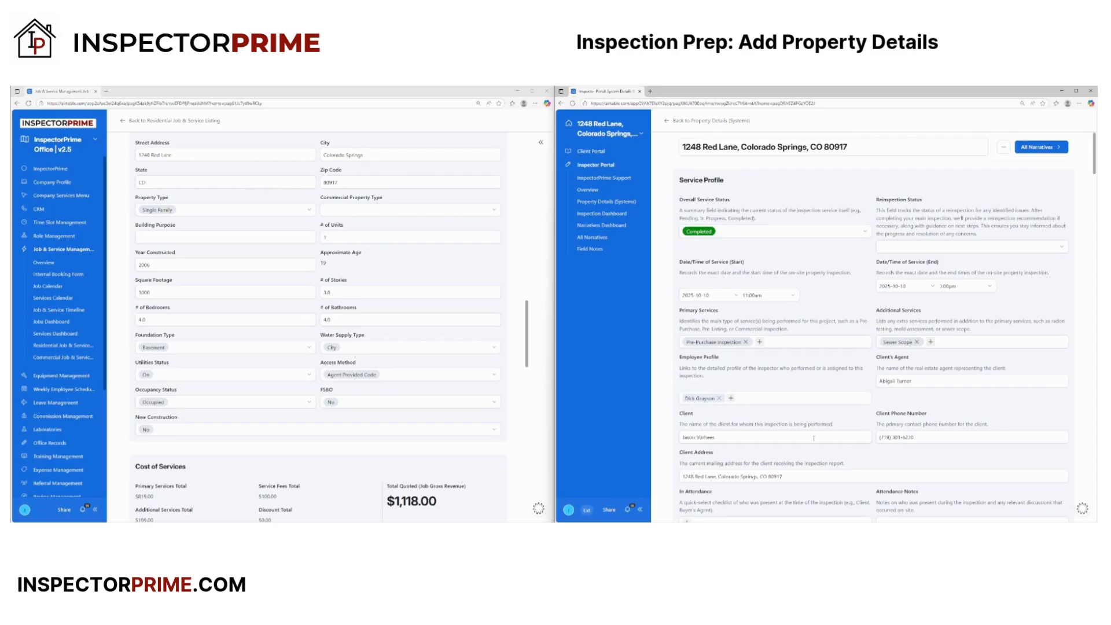
{"action": "scroll", "coordinate": [292, 402], "scroll_direction": "down", "scroll_amount": 4}
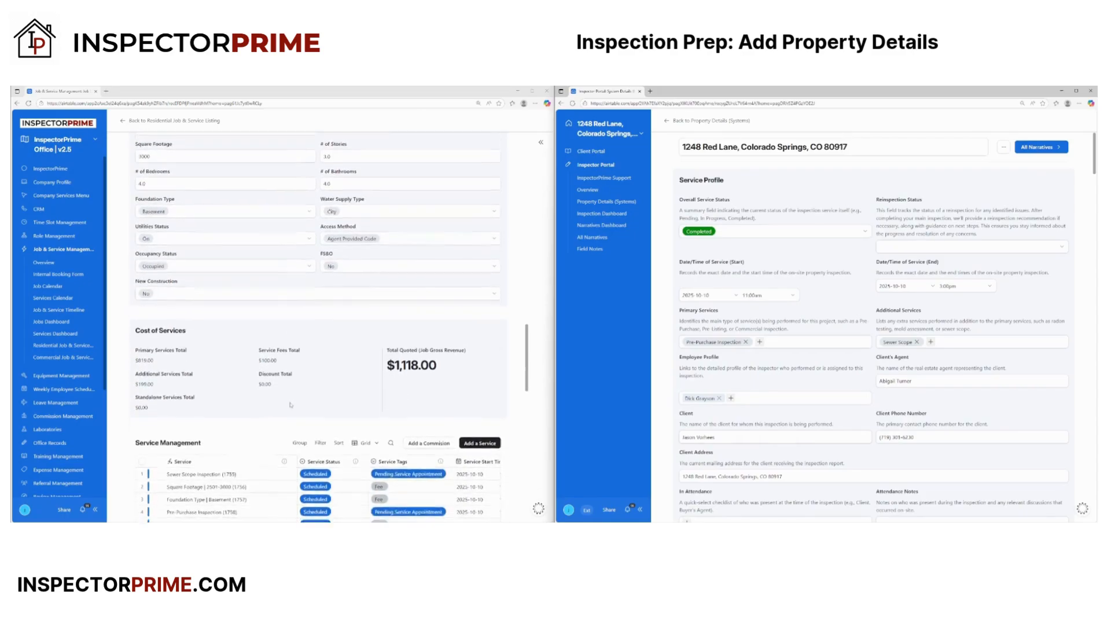
{"action": "scroll", "coordinate": [302, 433], "scroll_direction": "up", "scroll_amount": 10}
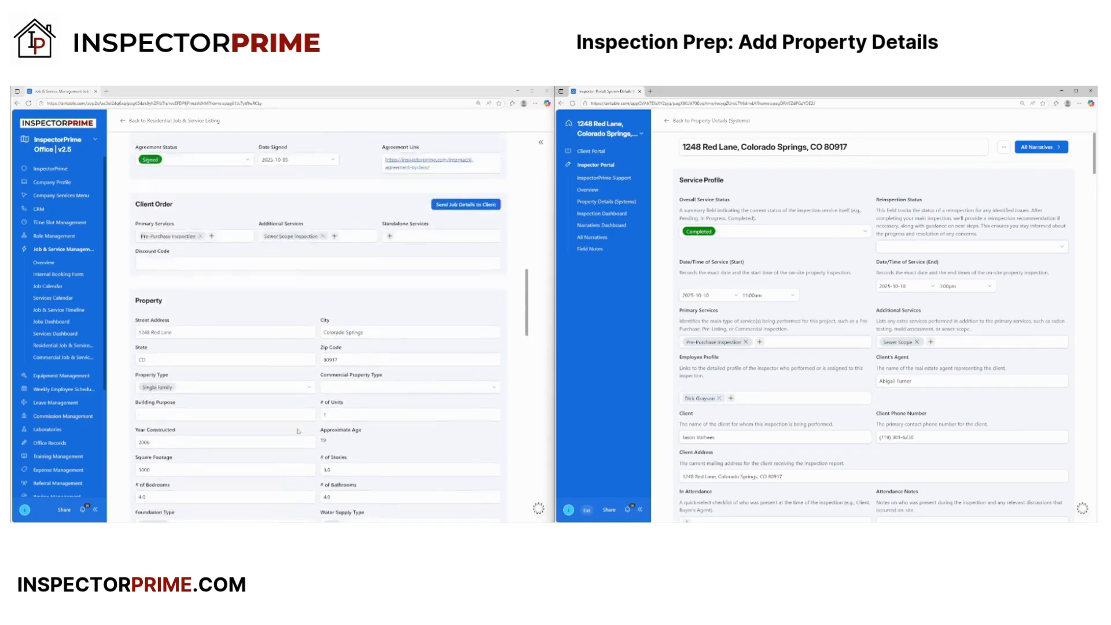
{"action": "scroll", "coordinate": [298, 428], "scroll_direction": "up", "scroll_amount": 2}
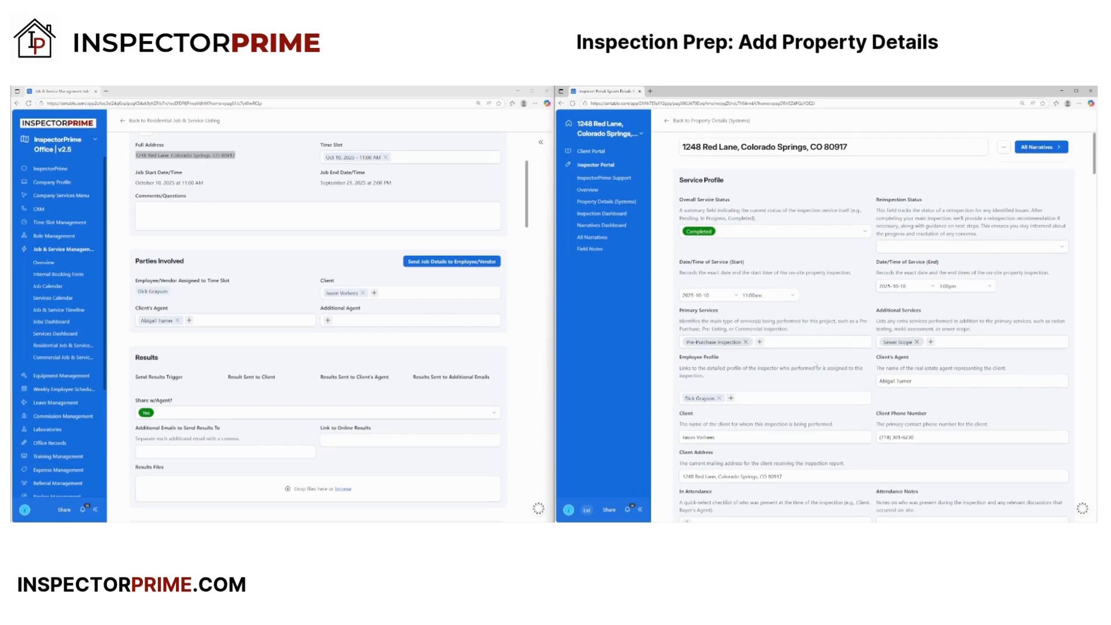
{"action": "scroll", "coordinate": [260, 361], "scroll_direction": "up", "scroll_amount": 3}
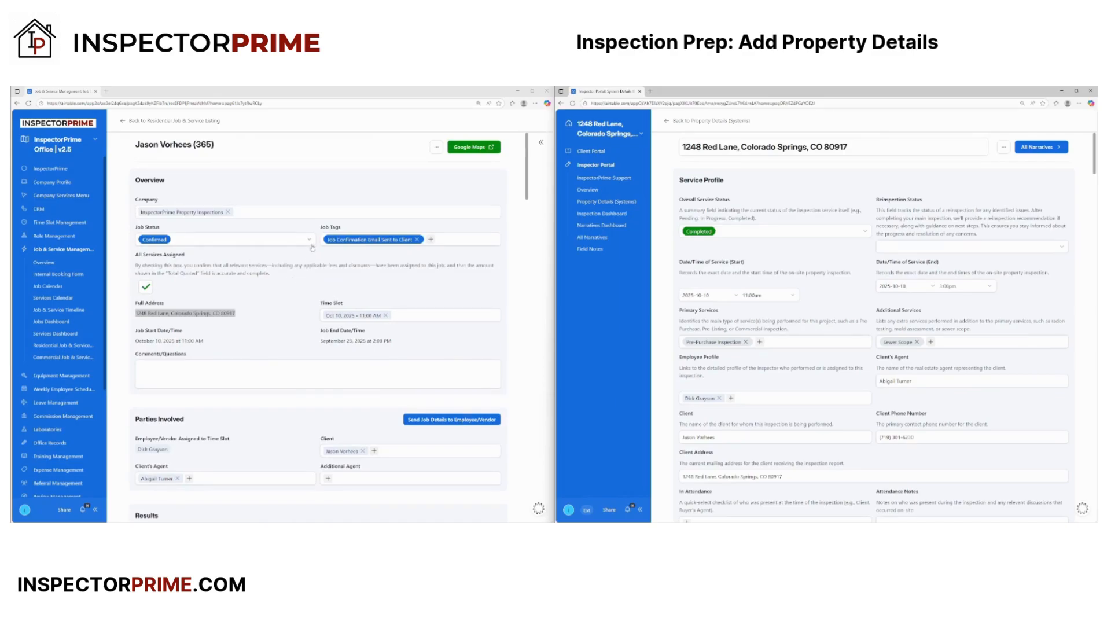
- Mark the job In Progress from its actions menu, tagging it Awaiting Results
{"action": "left_click", "coordinate": [436, 148]}
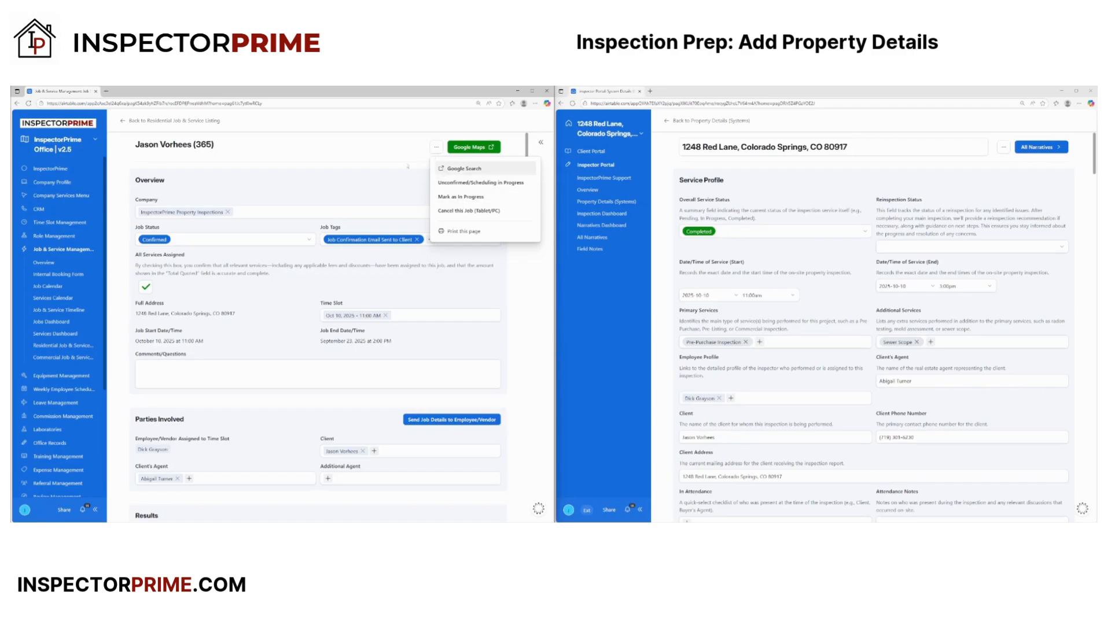
{"action": "key", "text": "Escape"}
{"action": "left_click", "coordinate": [259, 239]}
{"action": "left_click", "coordinate": [303, 167]}
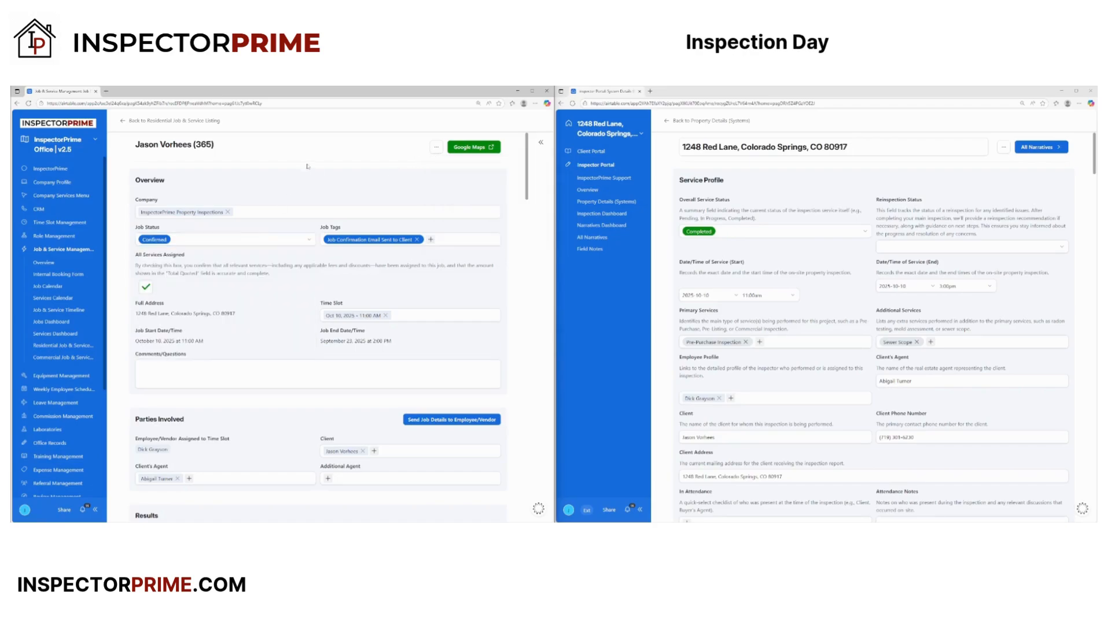
{"action": "left_click", "coordinate": [437, 146]}
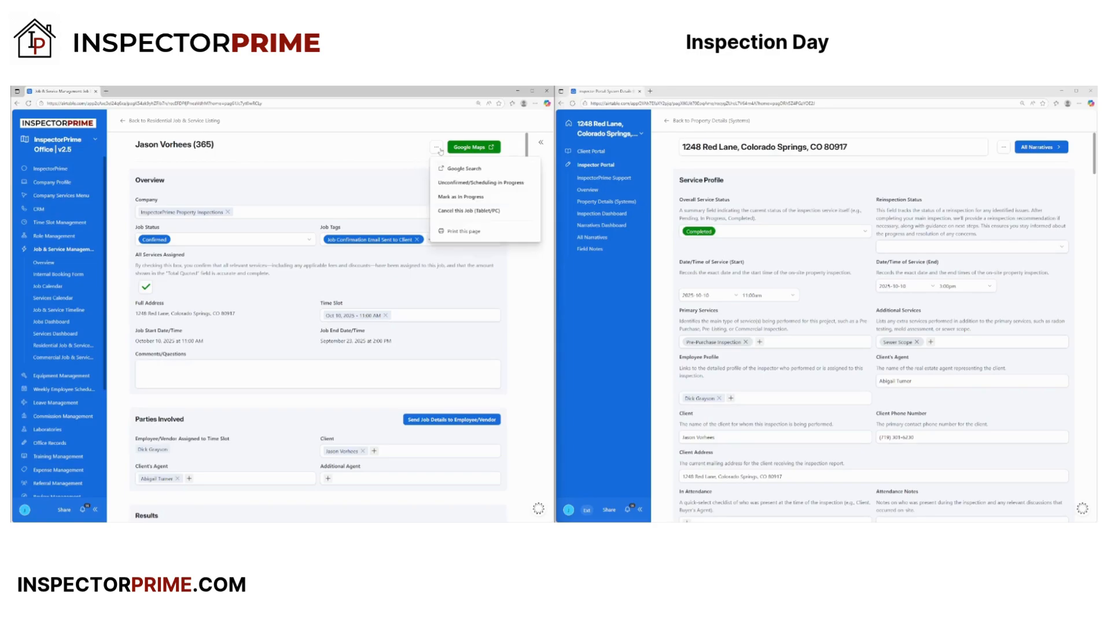
{"action": "left_click", "coordinate": [456, 198]}
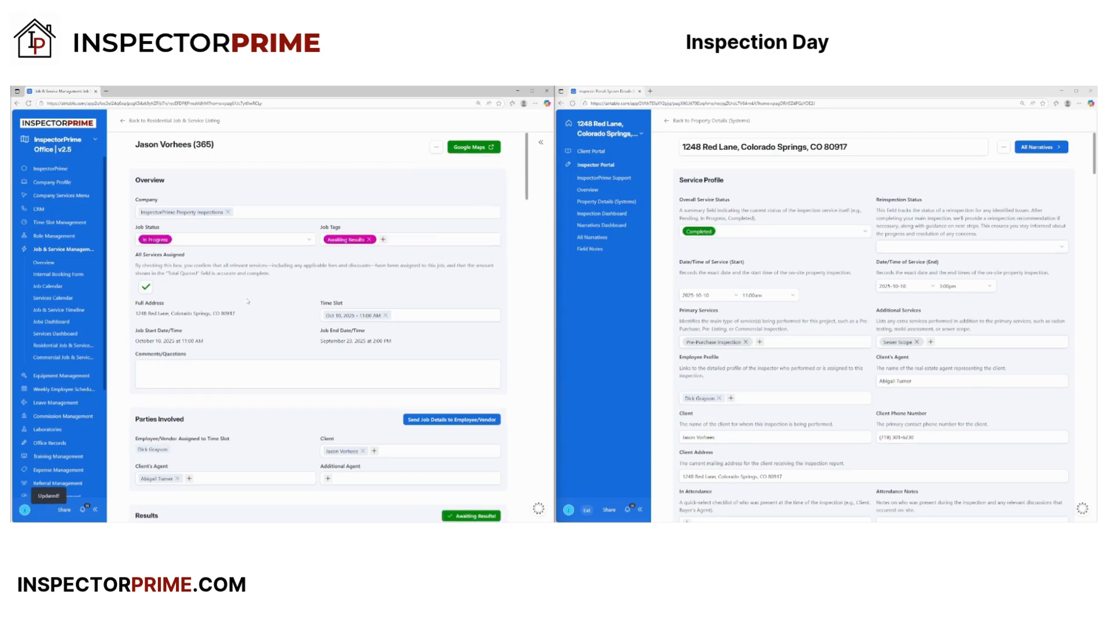
{"action": "scroll", "coordinate": [249, 298], "scroll_direction": "down", "scroll_amount": 10}
- Set the first service to In Progress and copy that status to the other four services
{"action": "scroll", "coordinate": [268, 380], "scroll_direction": "down", "scroll_amount": 10}
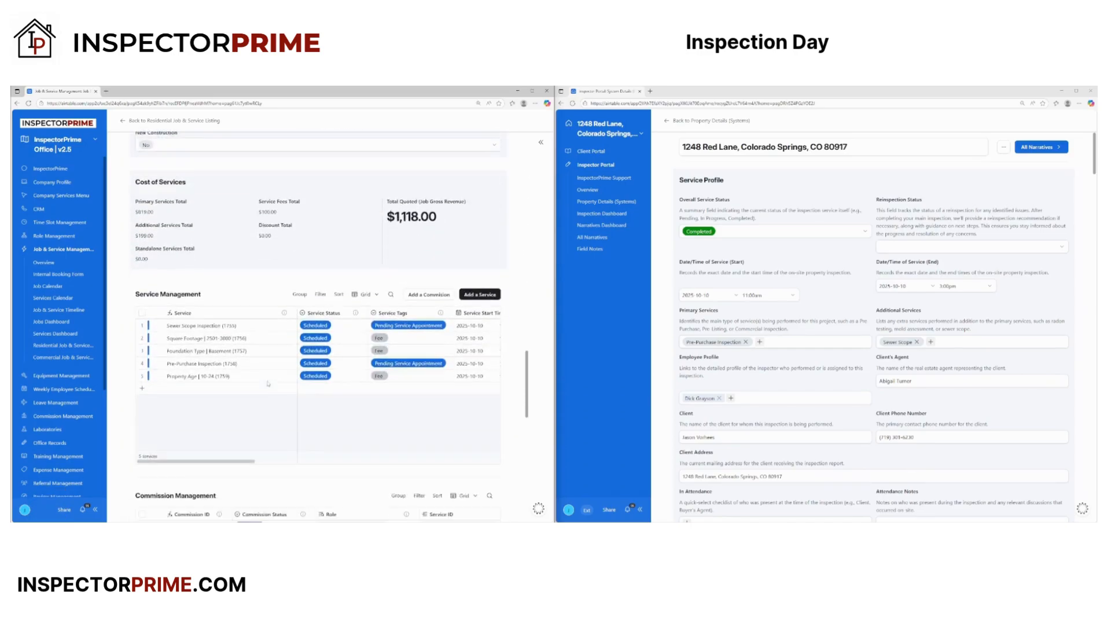
{"action": "scroll", "coordinate": [268, 383], "scroll_direction": "down", "scroll_amount": 2}
{"action": "left_click", "coordinate": [318, 262]}
{"action": "left_click", "coordinate": [319, 262]}
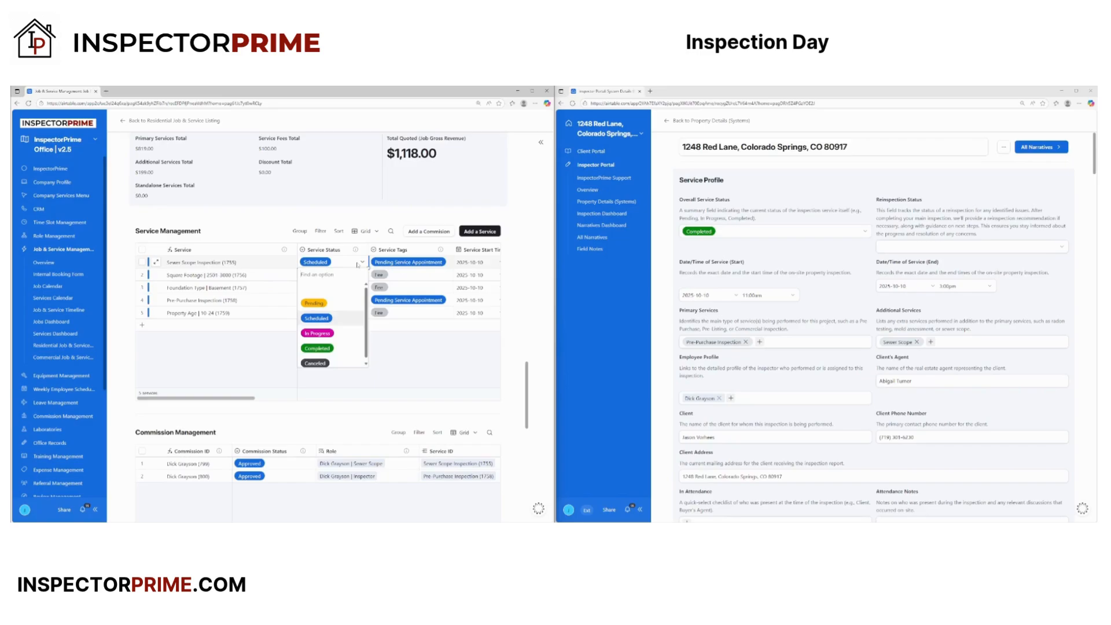
{"action": "left_click", "coordinate": [309, 332]}
{"action": "left_click", "coordinate": [347, 264]}
{"action": "key", "text": "ctrl+c"}
{"action": "left_click_drag", "start_coordinate": [341, 275], "coordinate": [341, 314]}
{"action": "key", "text": "ctrl+v"}
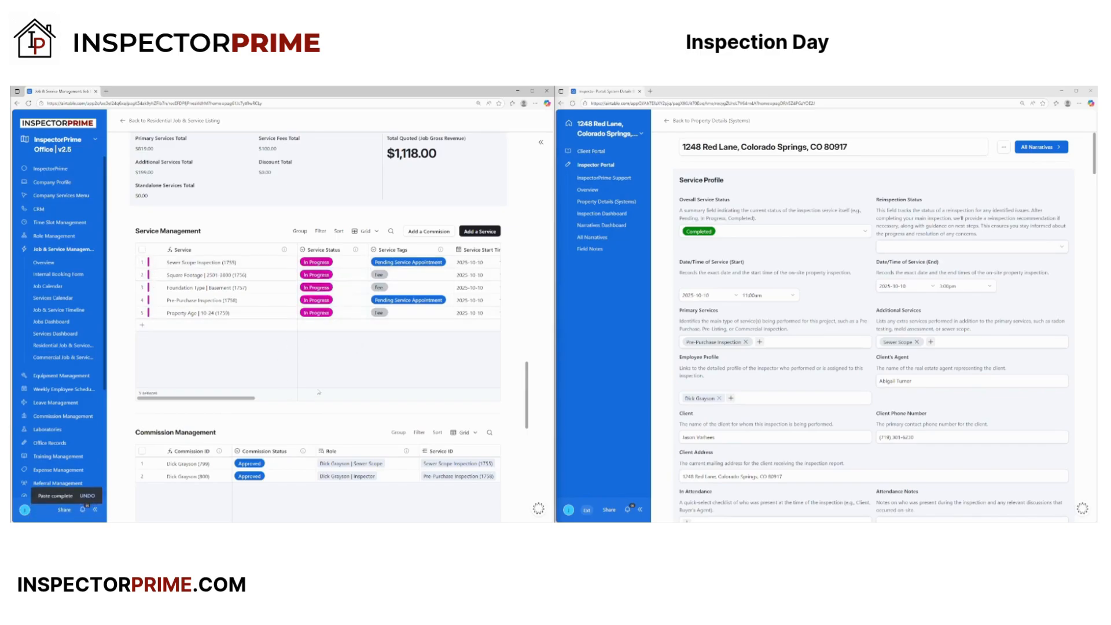
{"action": "scroll", "coordinate": [359, 381], "scroll_direction": "up", "scroll_amount": 10}
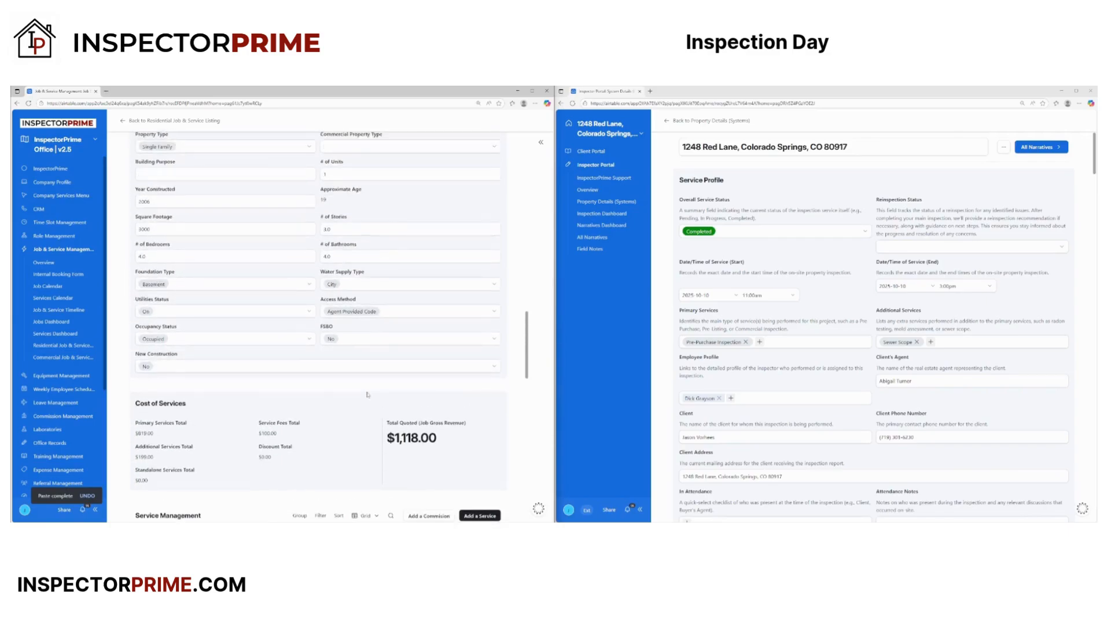
{"action": "scroll", "coordinate": [367, 388], "scroll_direction": "up", "scroll_amount": 10}
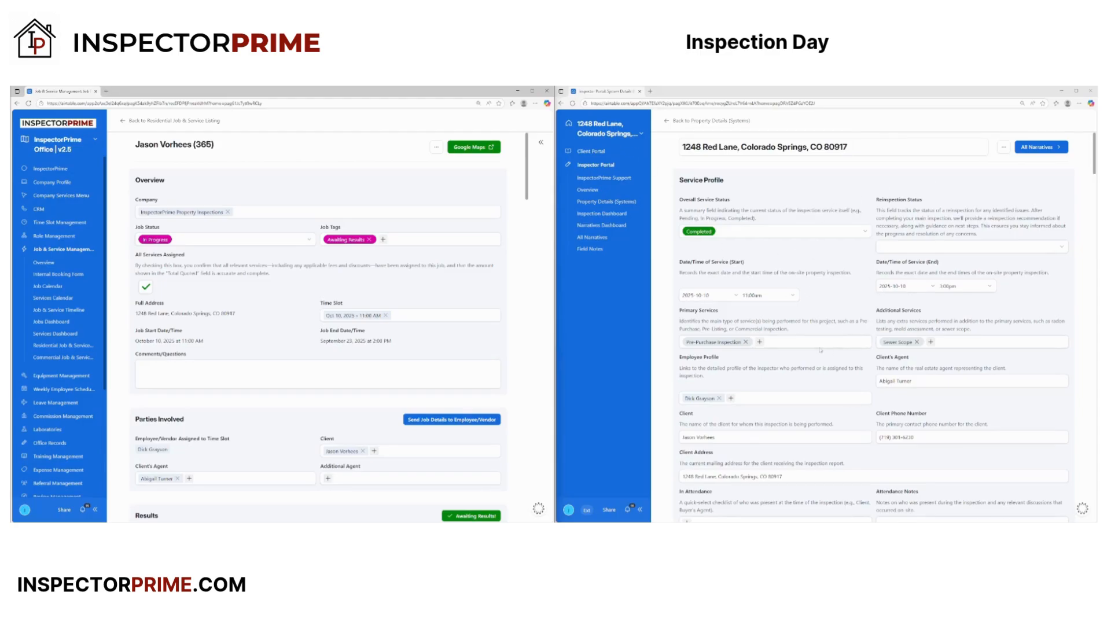
{"action": "scroll", "coordinate": [791, 341], "scroll_direction": "down", "scroll_amount": 5}
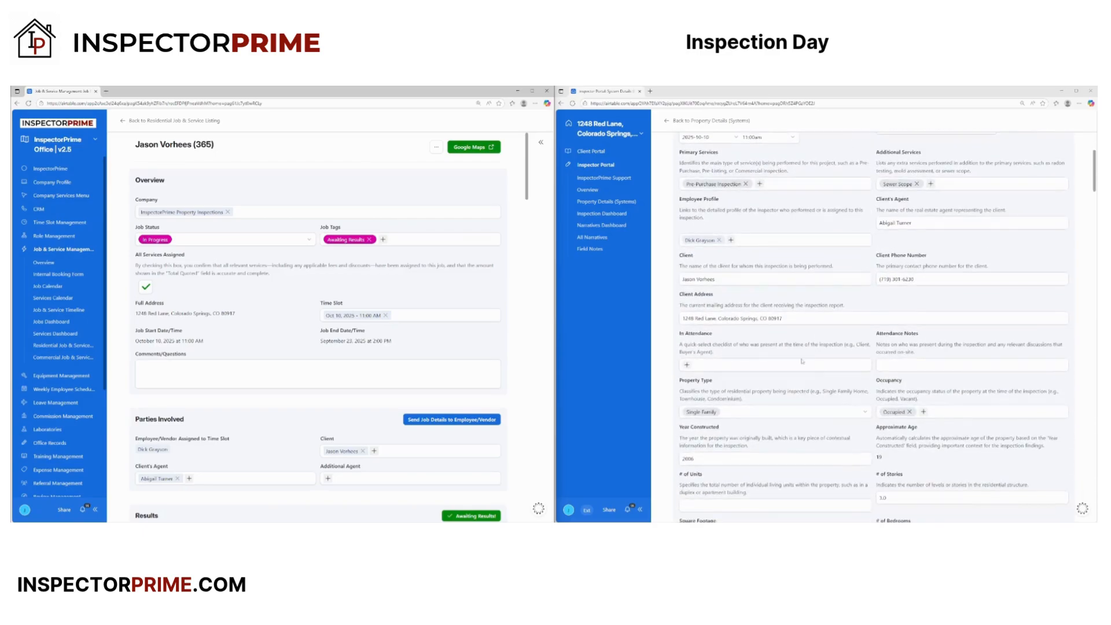
{"action": "scroll", "coordinate": [798, 355], "scroll_direction": "down", "scroll_amount": 8}
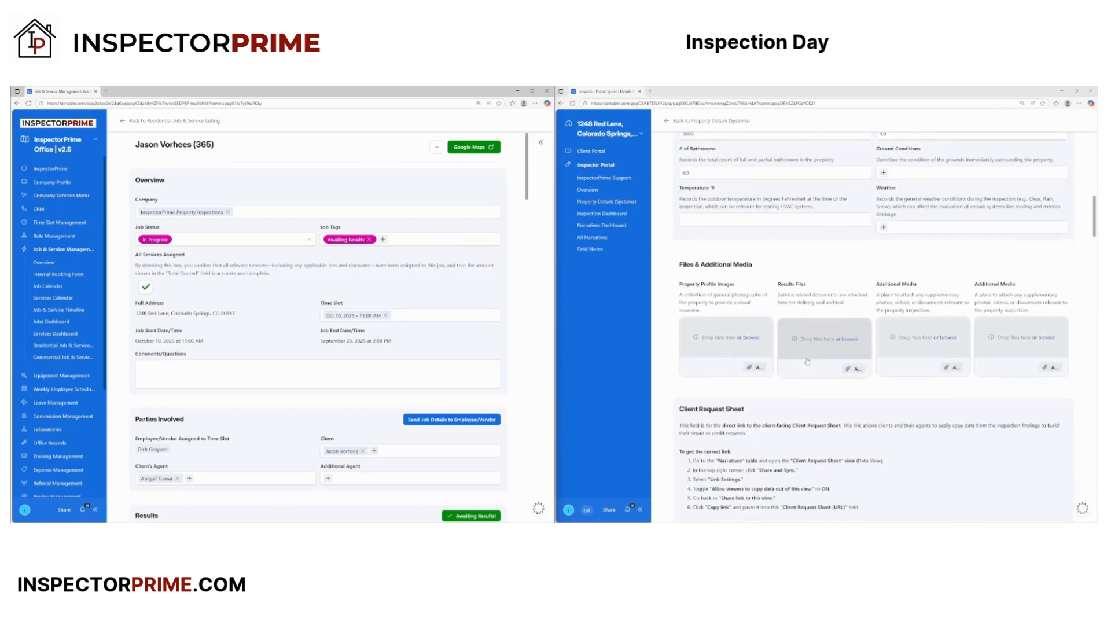
{"action": "scroll", "coordinate": [770, 324], "scroll_direction": "down", "scroll_amount": 1}
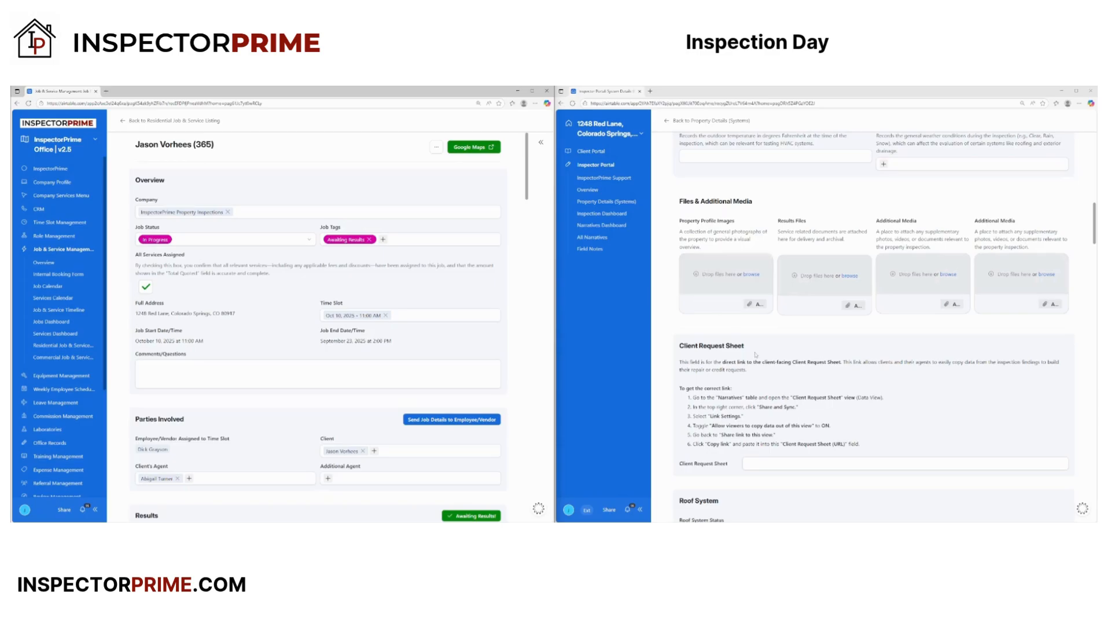
{"action": "scroll", "coordinate": [755, 354], "scroll_direction": "down", "scroll_amount": 2}
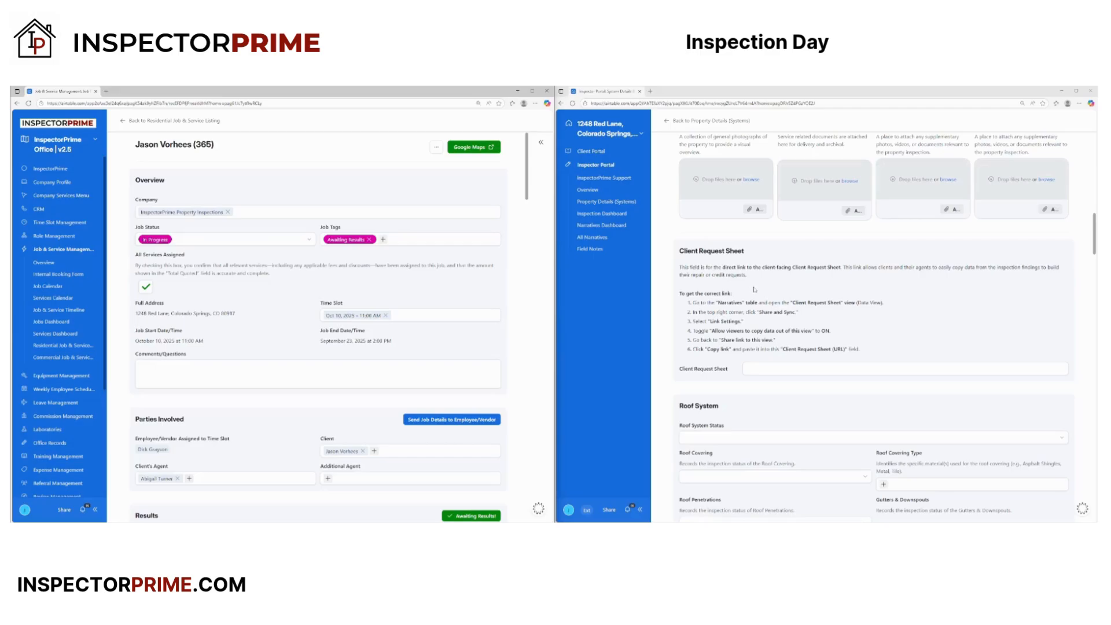
{"action": "scroll", "coordinate": [746, 287], "scroll_direction": "down", "scroll_amount": 1}
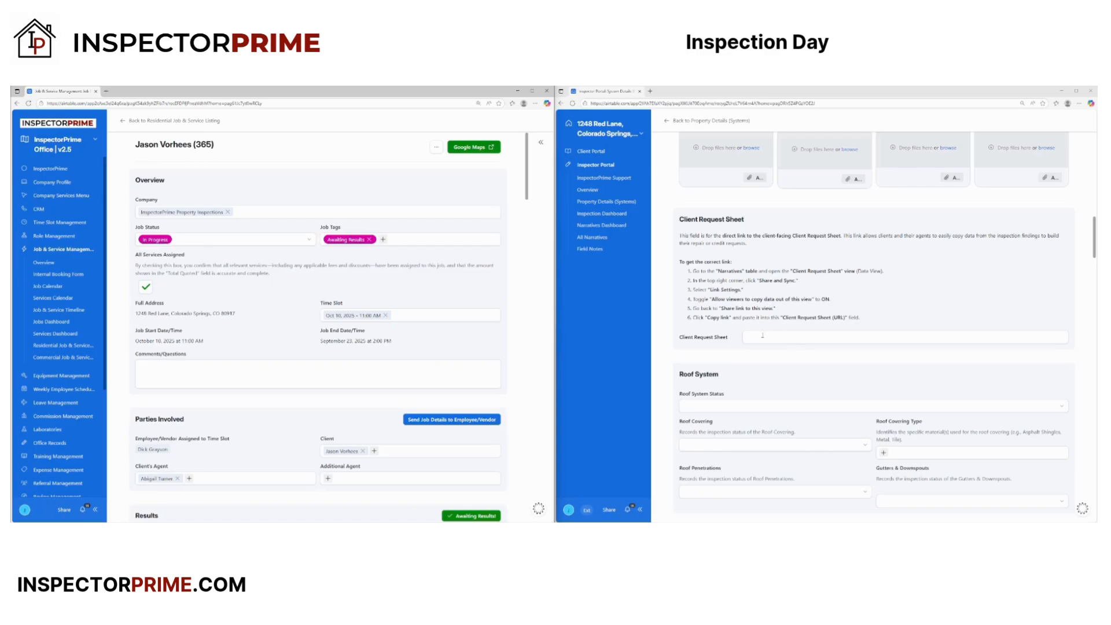
{"action": "scroll", "coordinate": [873, 327], "scroll_direction": "up", "scroll_amount": 2}
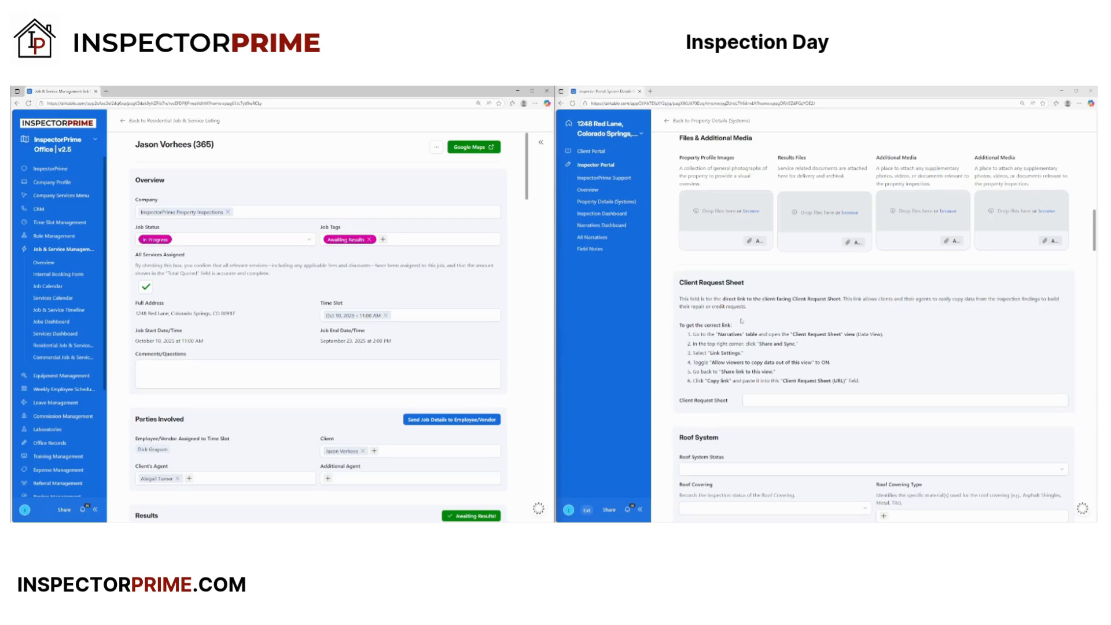
{"action": "scroll", "coordinate": [741, 321], "scroll_direction": "down", "scroll_amount": 6}
{"action": "scroll", "coordinate": [769, 350], "scroll_direction": "down", "scroll_amount": 2}
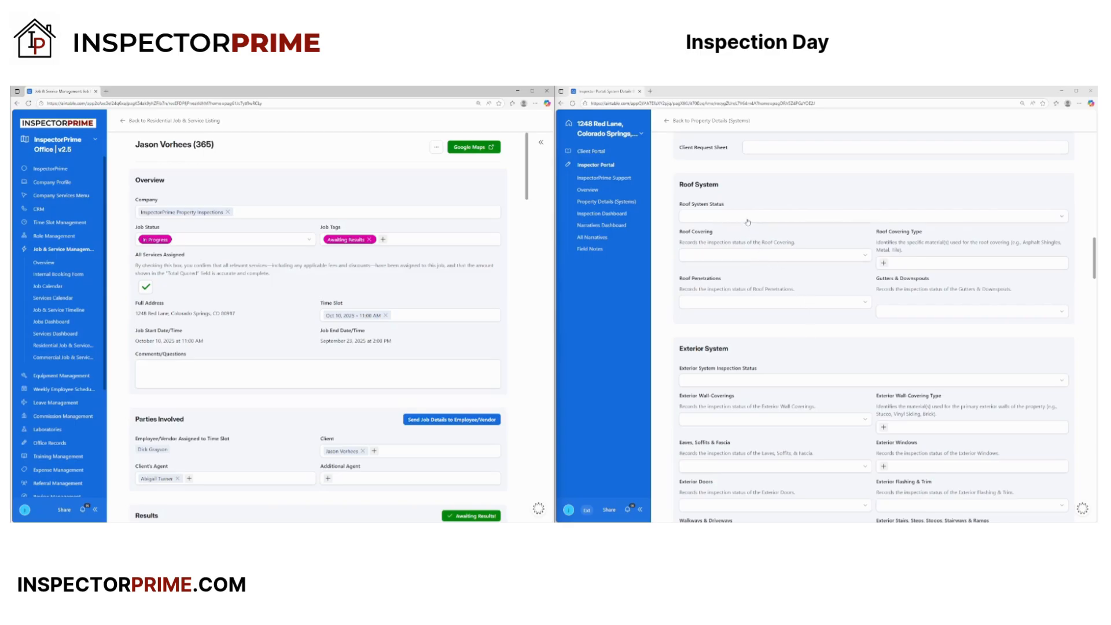
{"action": "scroll", "coordinate": [752, 317], "scroll_direction": "down", "scroll_amount": 10}
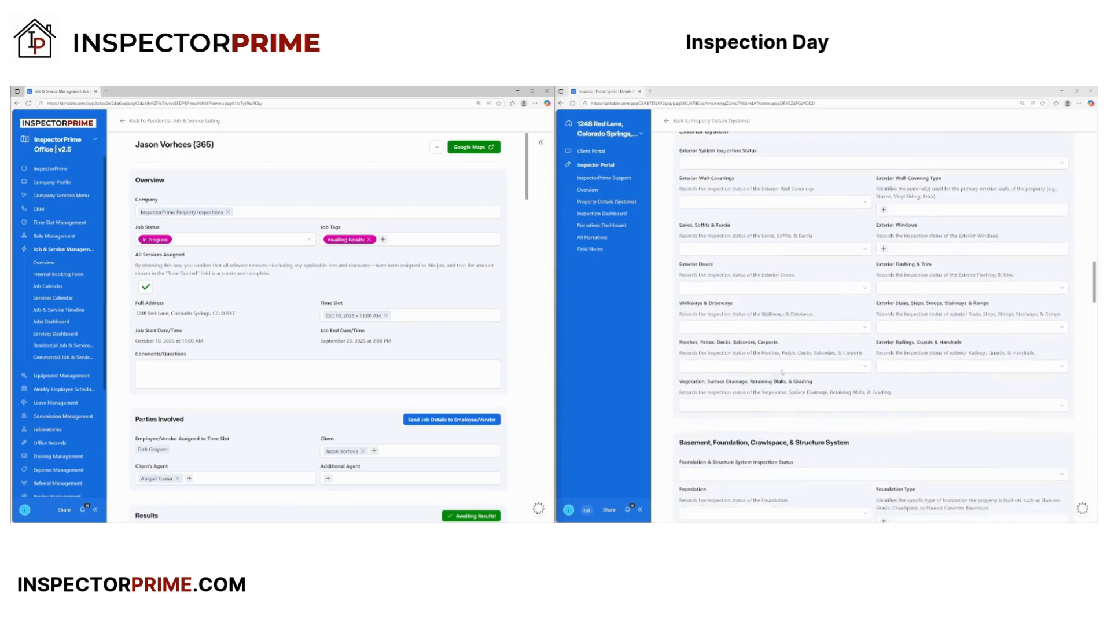
{"action": "scroll", "coordinate": [786, 378], "scroll_direction": "down", "scroll_amount": 10}
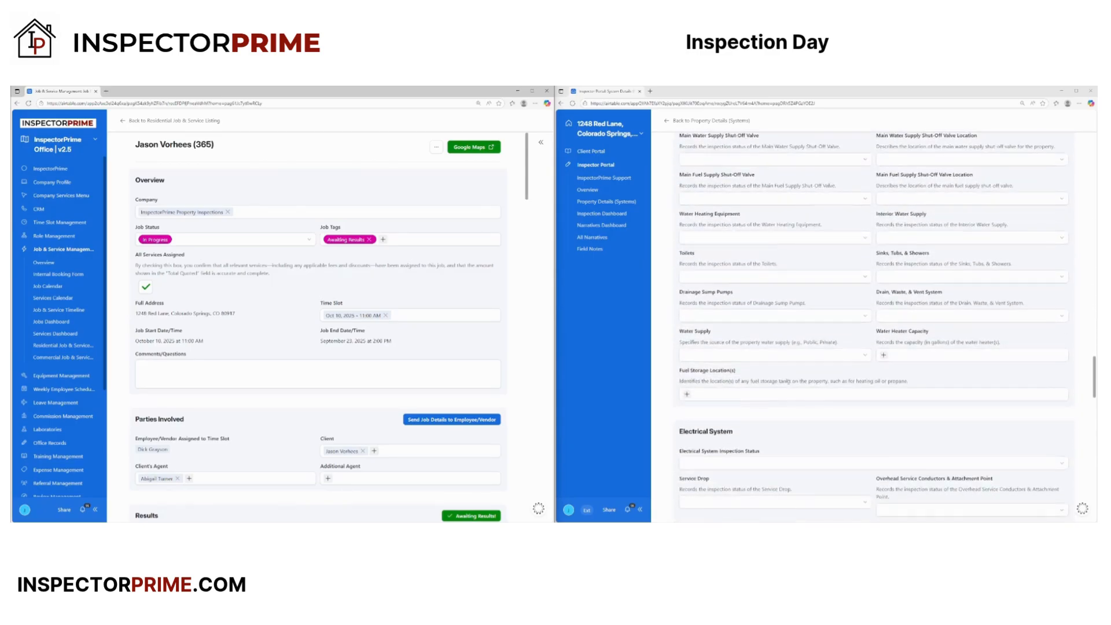
{"action": "scroll", "coordinate": [787, 386], "scroll_direction": "up", "scroll_amount": 10}
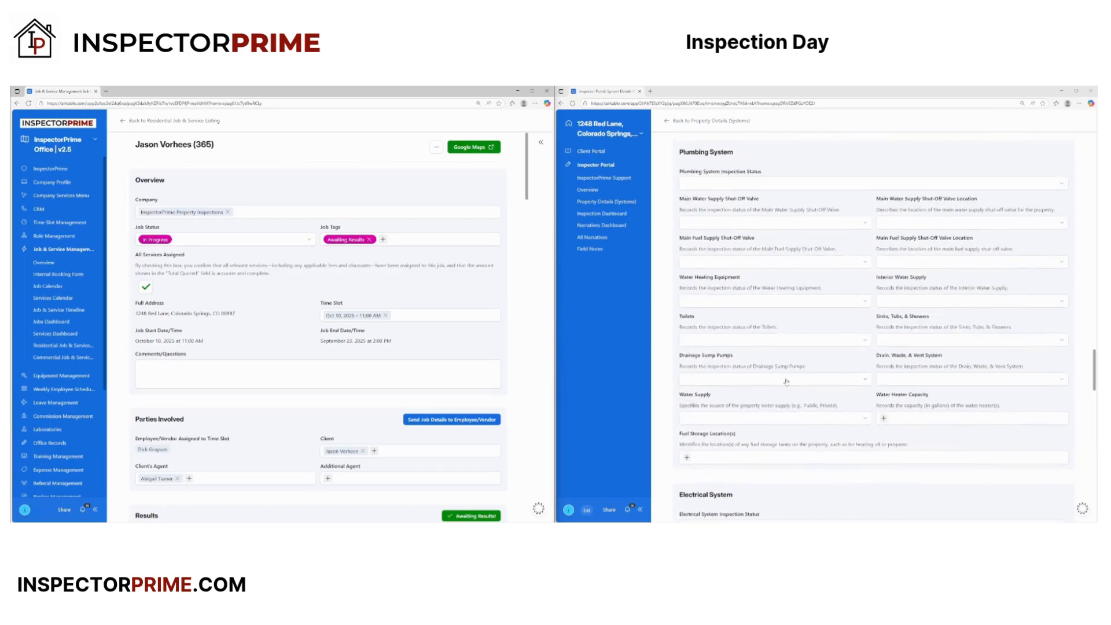
{"action": "scroll", "coordinate": [787, 377], "scroll_direction": "up", "scroll_amount": 10}
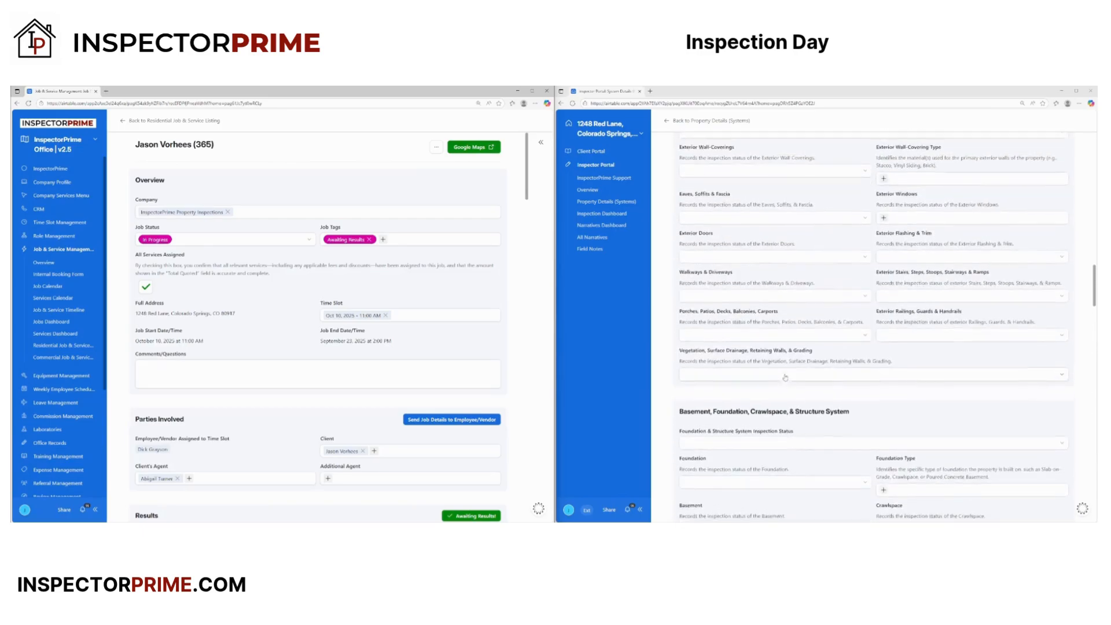
{"action": "scroll", "coordinate": [796, 408], "scroll_direction": "down", "scroll_amount": 5}
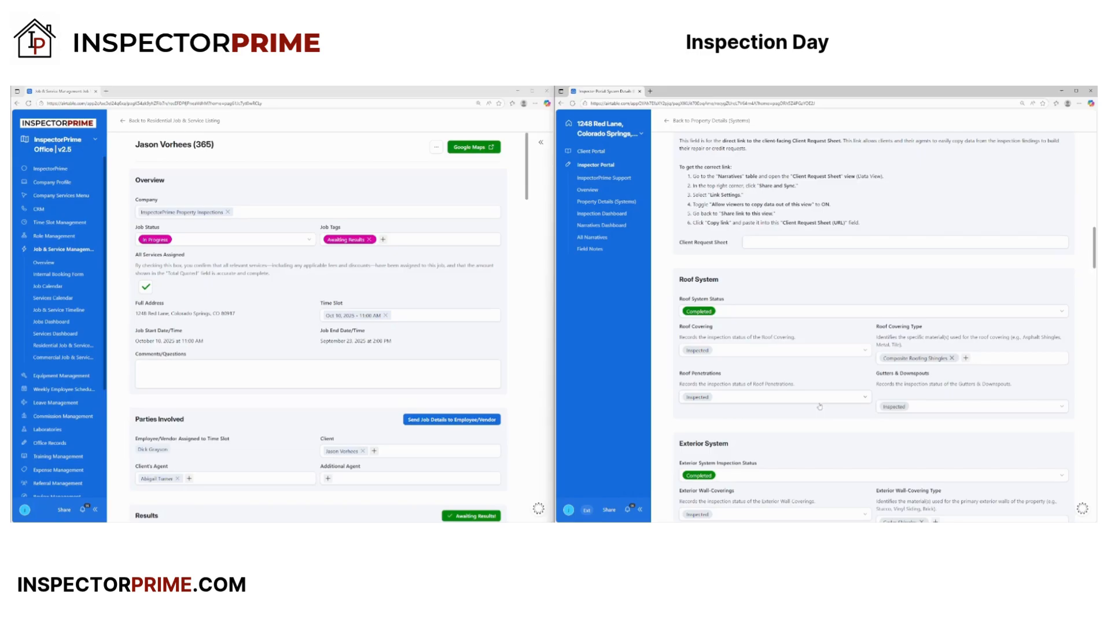
{"action": "scroll", "coordinate": [778, 423], "scroll_direction": "down", "scroll_amount": 5}
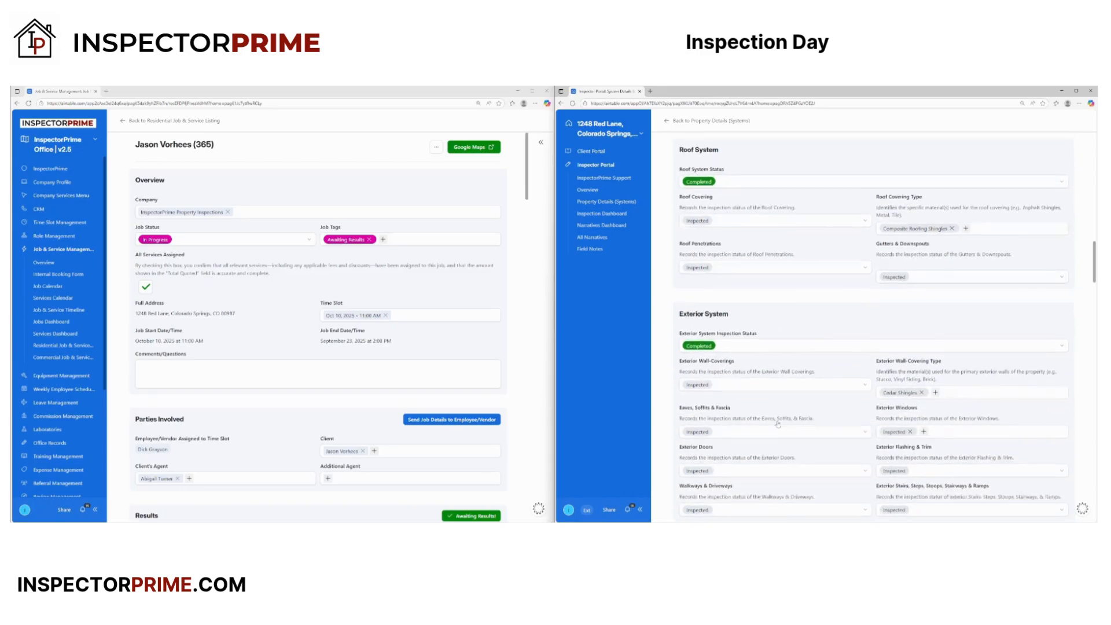
{"action": "scroll", "coordinate": [778, 423], "scroll_direction": "down", "scroll_amount": 7}
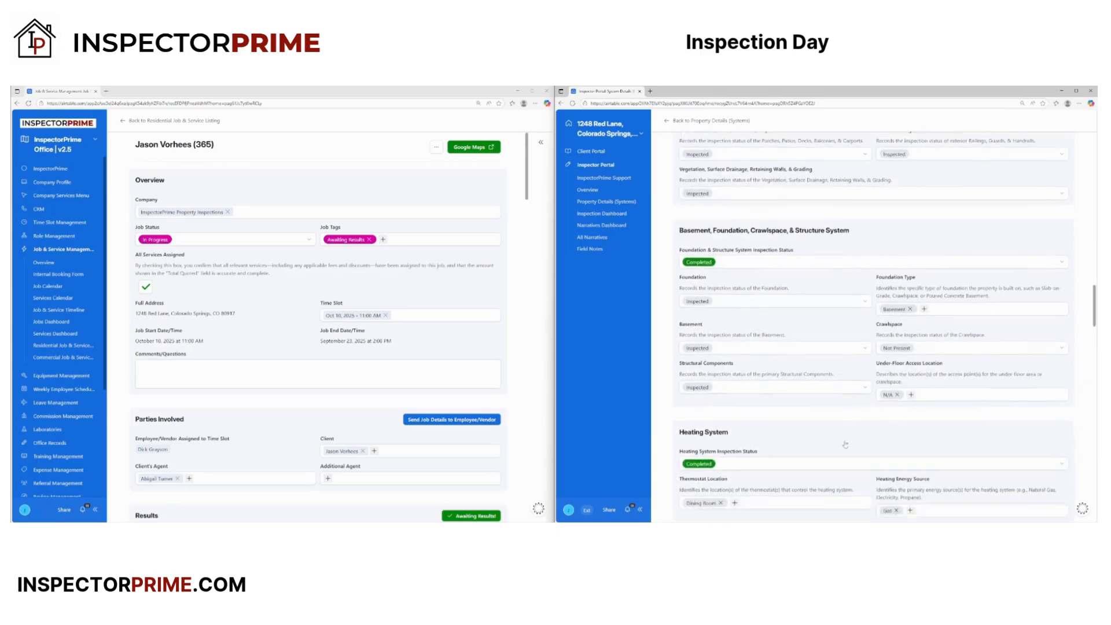
{"action": "scroll", "coordinate": [846, 444], "scroll_direction": "down", "scroll_amount": 1}
{"action": "scroll", "coordinate": [844, 441], "scroll_direction": "up", "scroll_amount": 10}
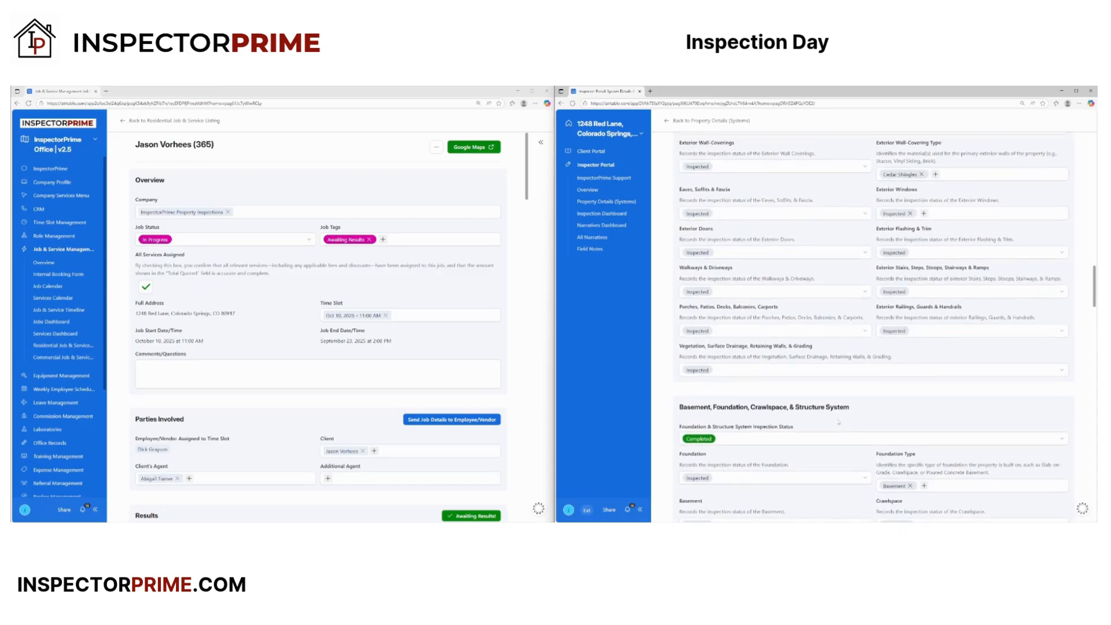
{"action": "scroll", "coordinate": [789, 389], "scroll_direction": "up", "scroll_amount": 10}
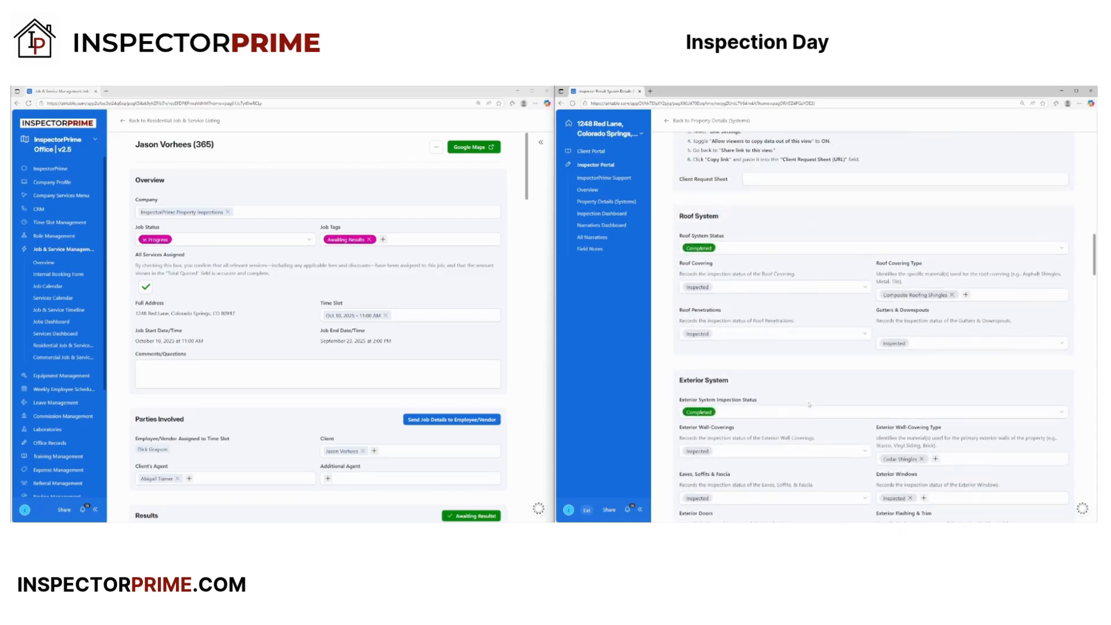
{"action": "scroll", "coordinate": [809, 408], "scroll_direction": "down", "scroll_amount": 1}
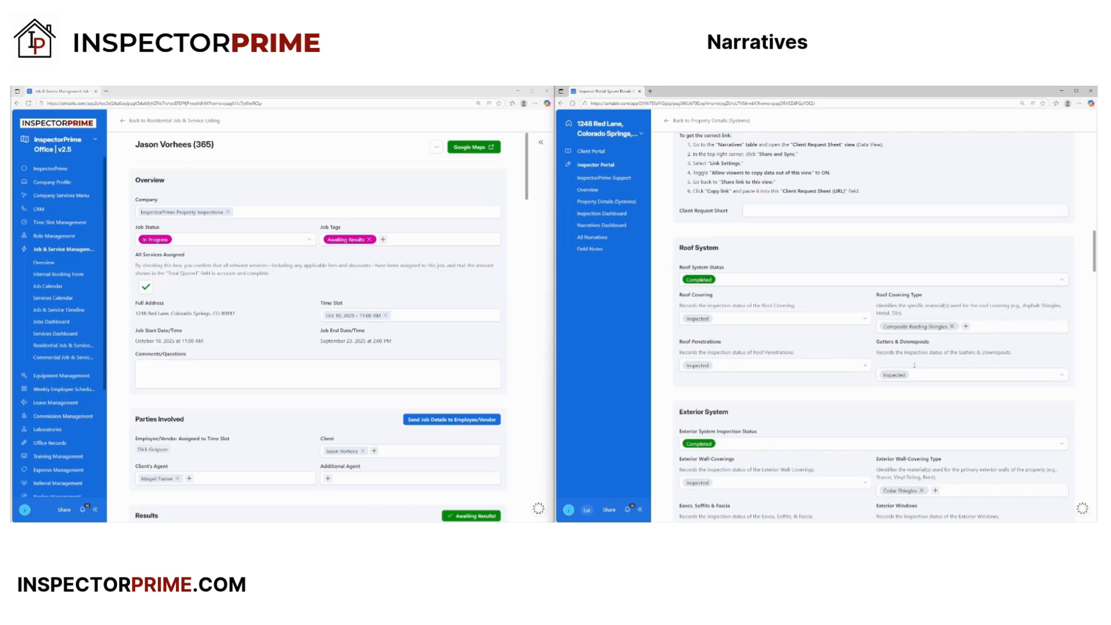
{"action": "scroll", "coordinate": [914, 365], "scroll_direction": "up", "scroll_amount": 2}
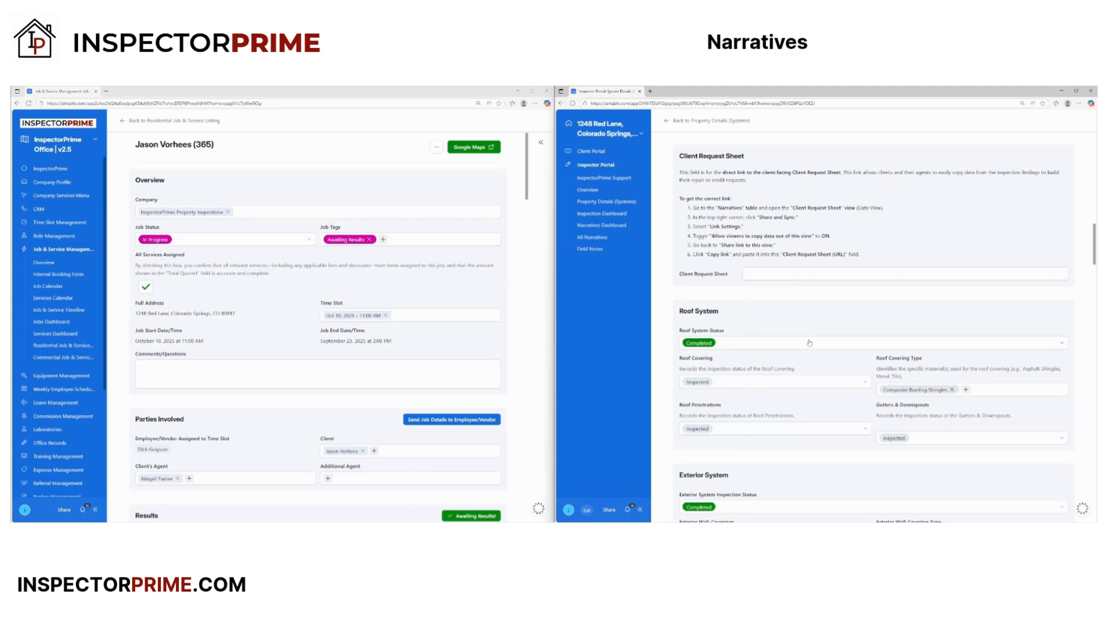
- Go through Inspection Dashboard and Narratives Dashboard to the All Narratives list
{"action": "left_click", "coordinate": [595, 215]}
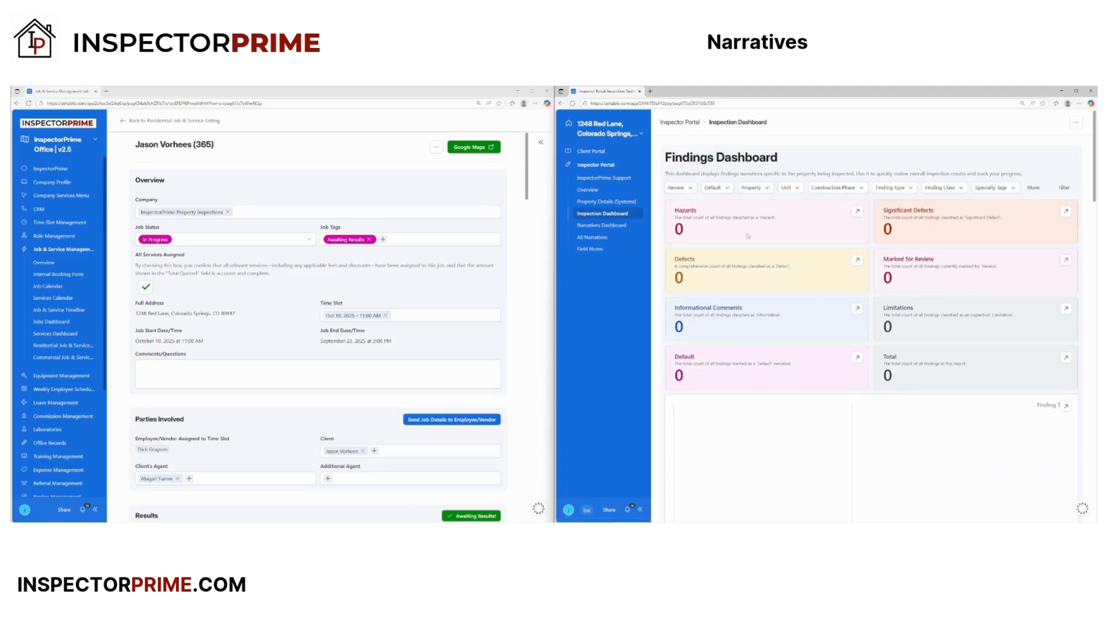
{"action": "left_click", "coordinate": [603, 225]}
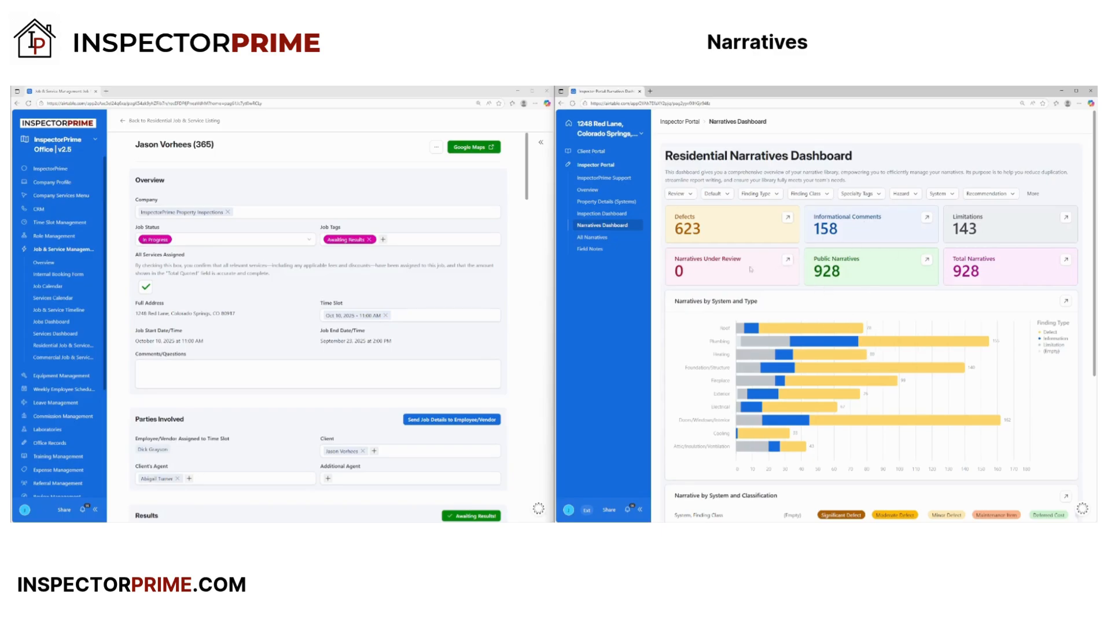
{"action": "left_click", "coordinate": [592, 238]}
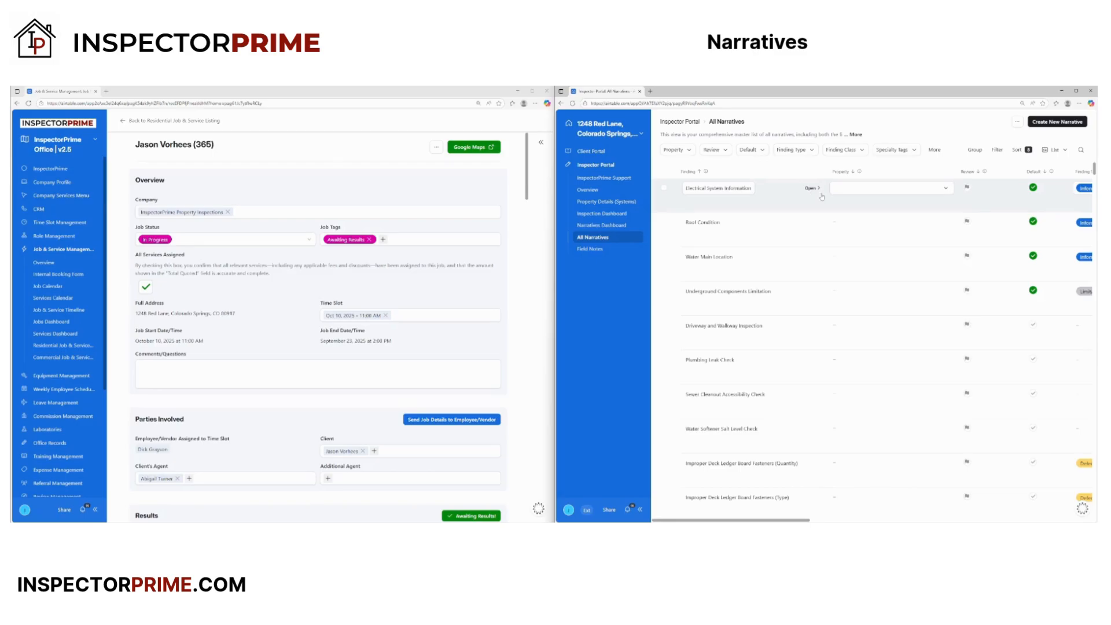
{"action": "left_click", "coordinate": [1080, 149]}
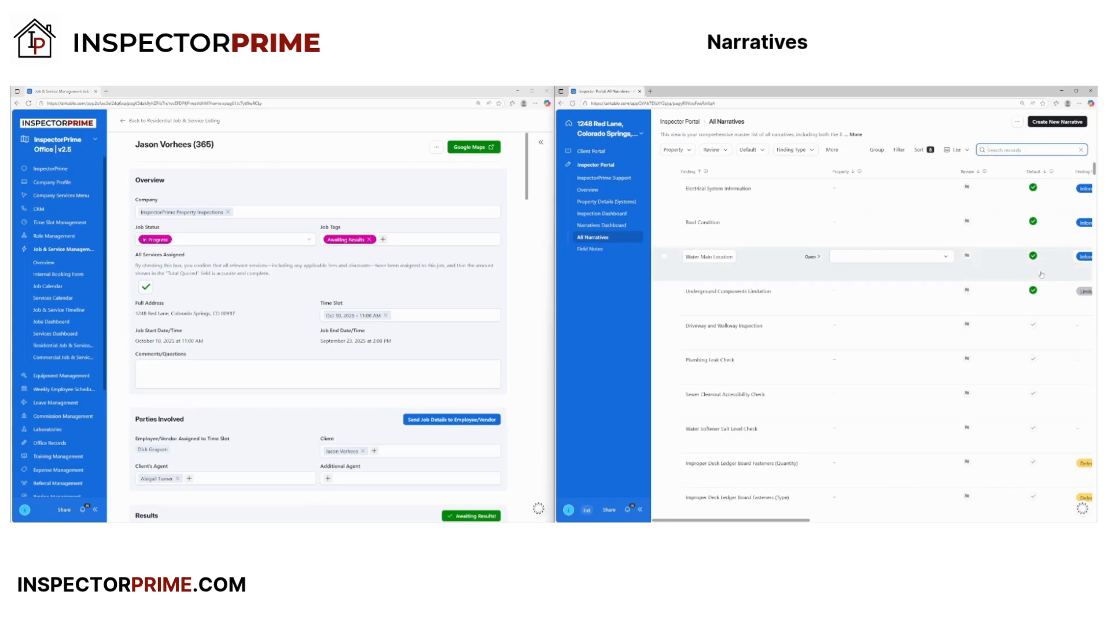
{"action": "type", "text": "Ridge"}
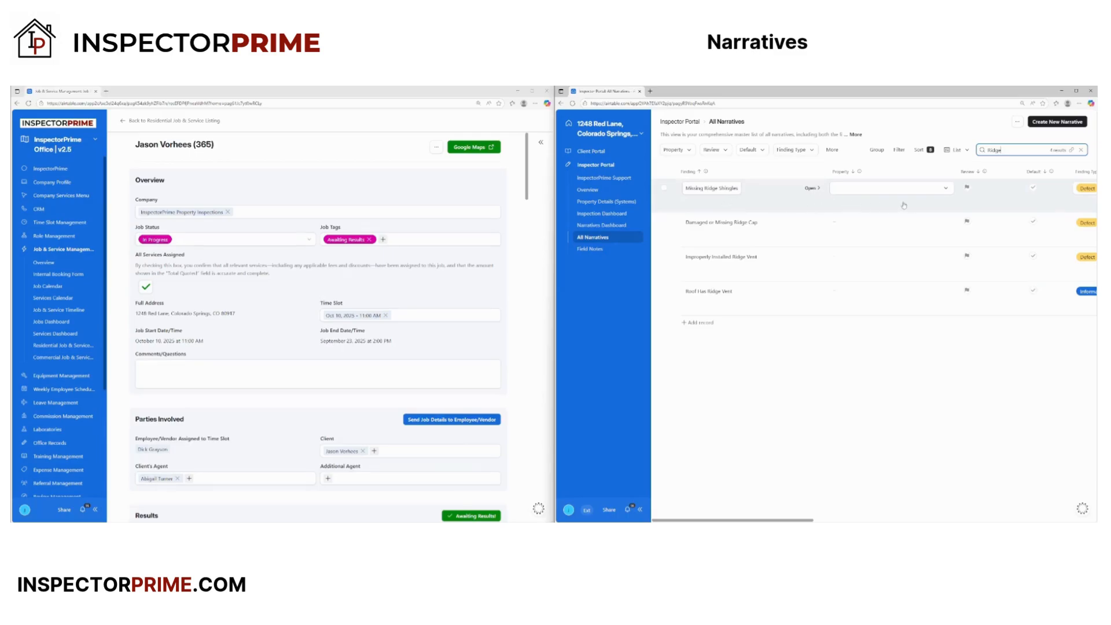
{"action": "left_click", "coordinate": [946, 189]}
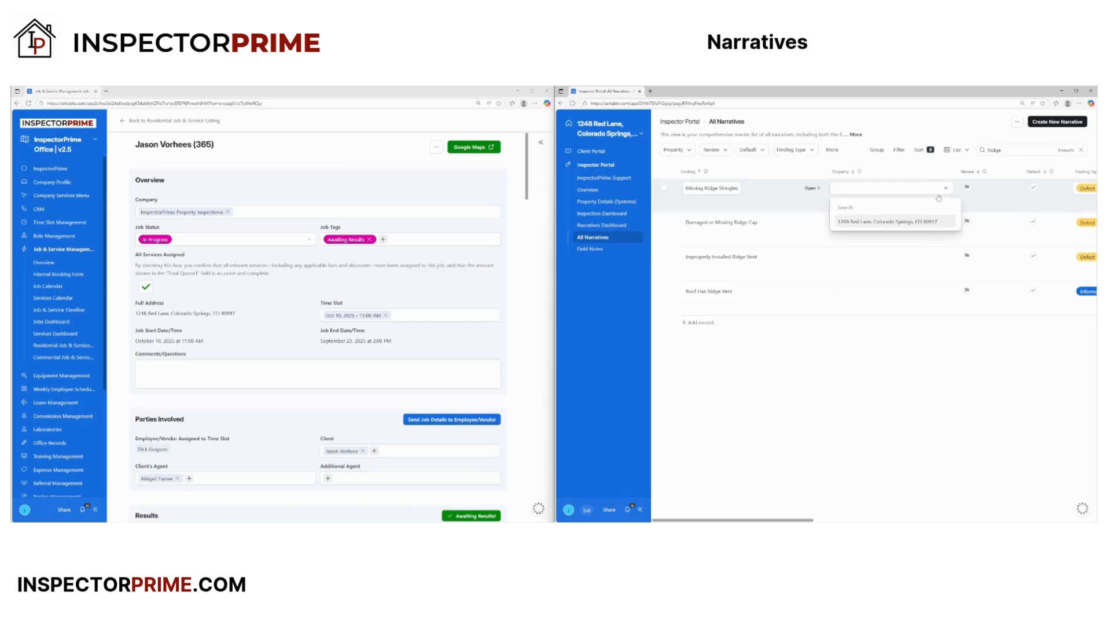
{"action": "left_click", "coordinate": [871, 223]}
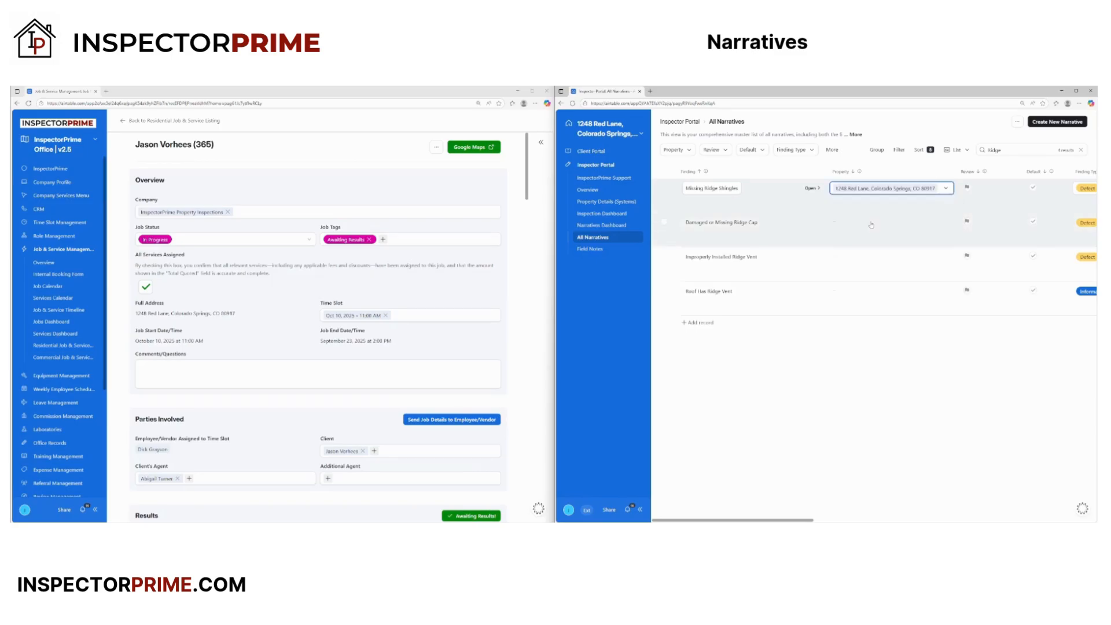
{"action": "left_click", "coordinate": [838, 422]}
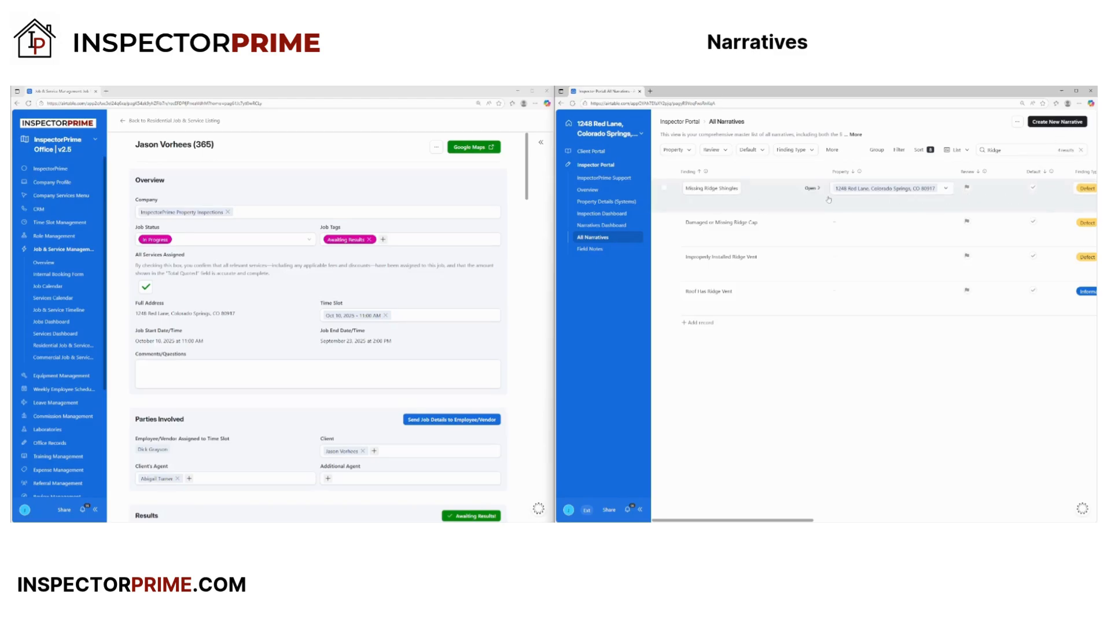
{"action": "left_click", "coordinate": [602, 225]}
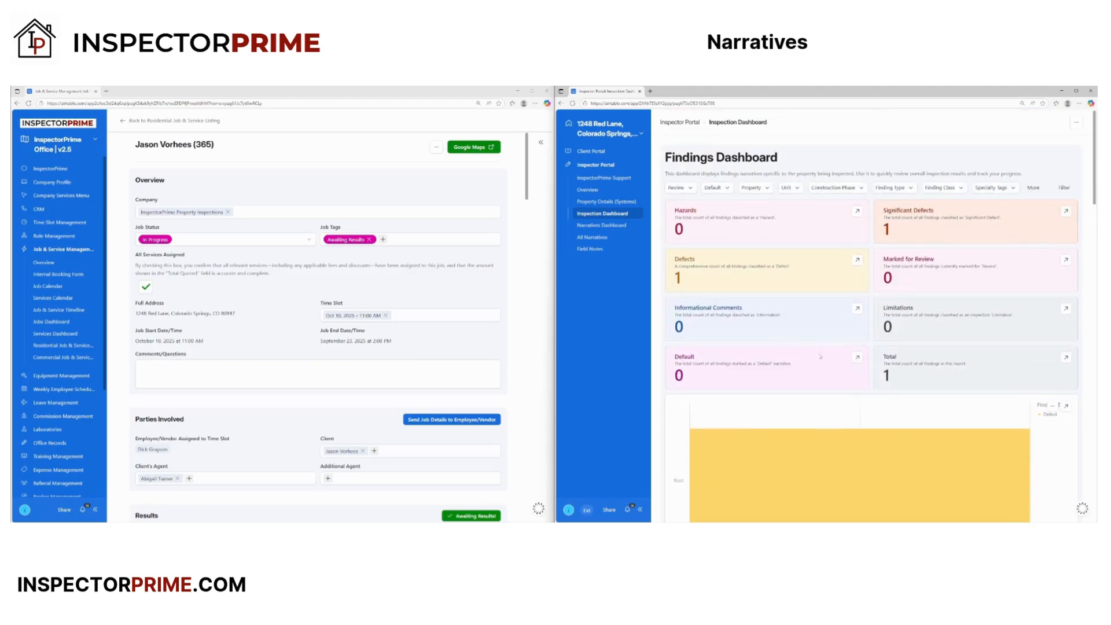
{"action": "left_click", "coordinate": [596, 241]}
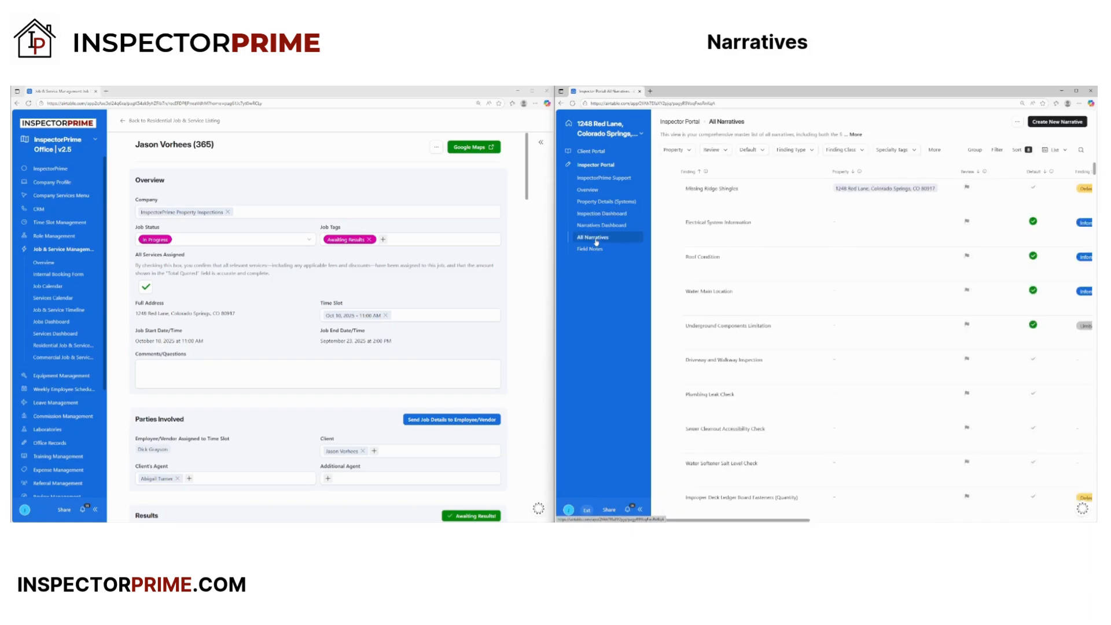
{"action": "left_click", "coordinate": [601, 202]}
{"action": "left_click", "coordinate": [727, 319]}
{"action": "scroll", "coordinate": [772, 443], "scroll_direction": "down", "scroll_amount": 10}
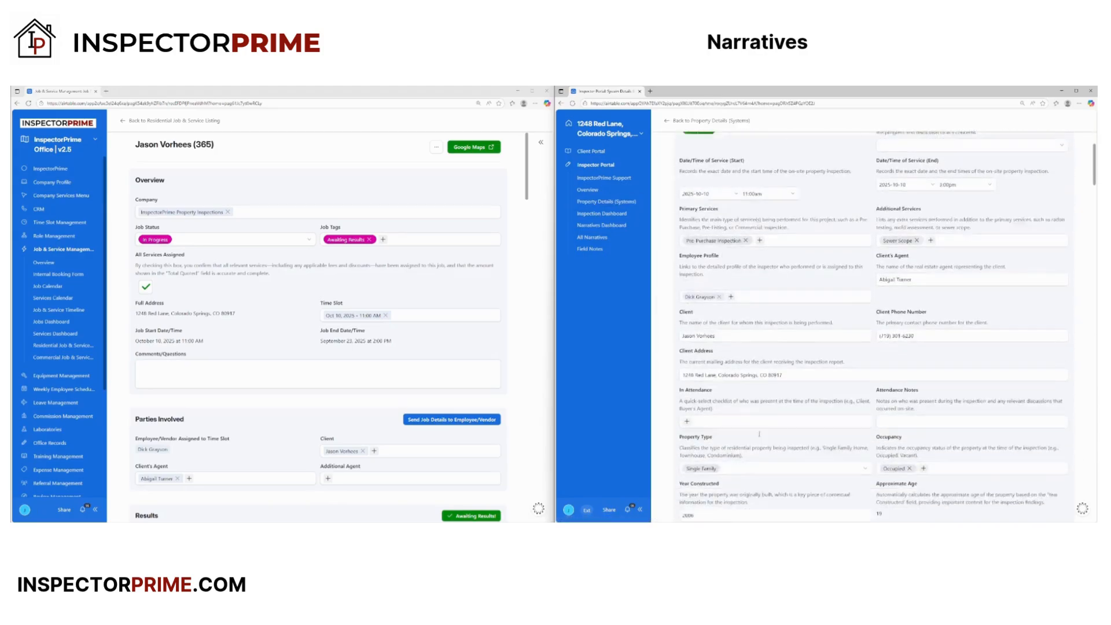
{"action": "scroll", "coordinate": [773, 444], "scroll_direction": "down", "scroll_amount": 15}
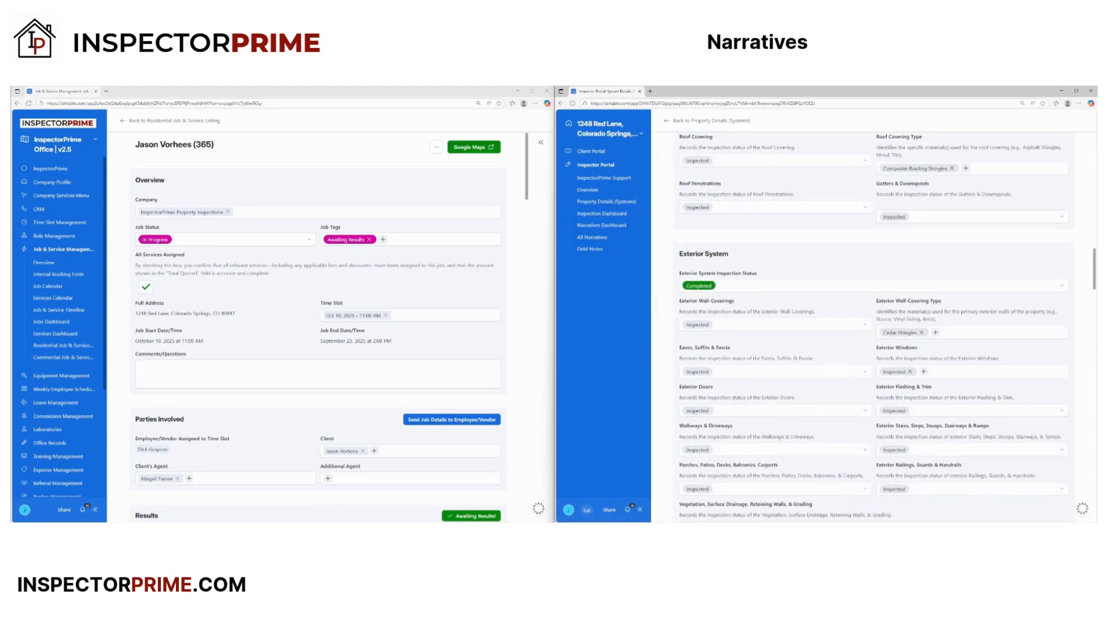
{"action": "scroll", "coordinate": [779, 441], "scroll_direction": "down", "scroll_amount": 10}
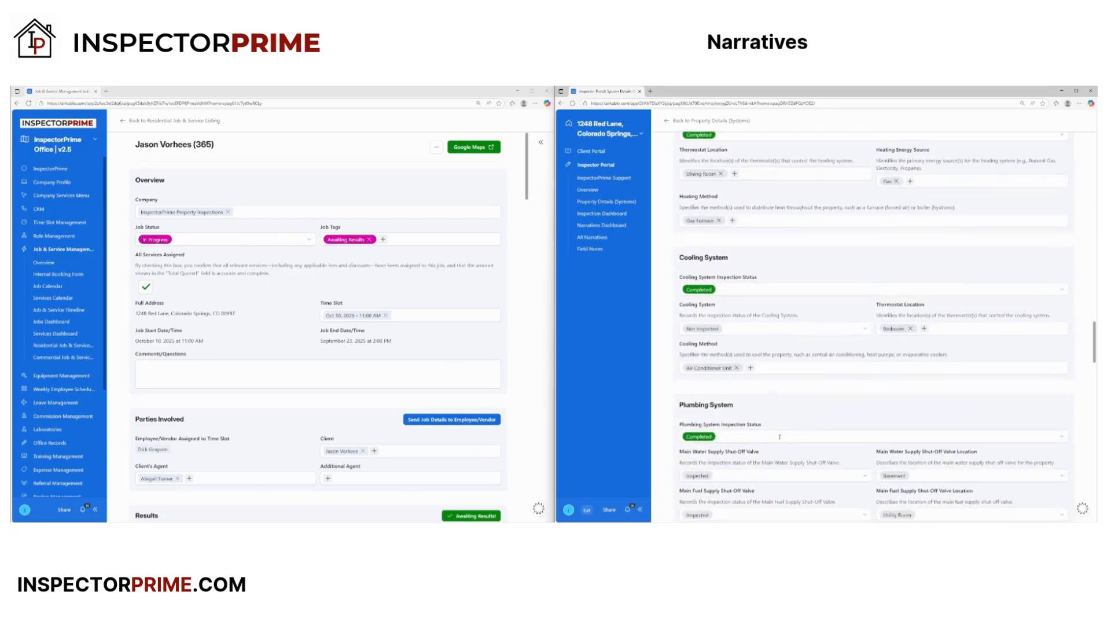
{"action": "scroll", "coordinate": [780, 434], "scroll_direction": "down", "scroll_amount": 5}
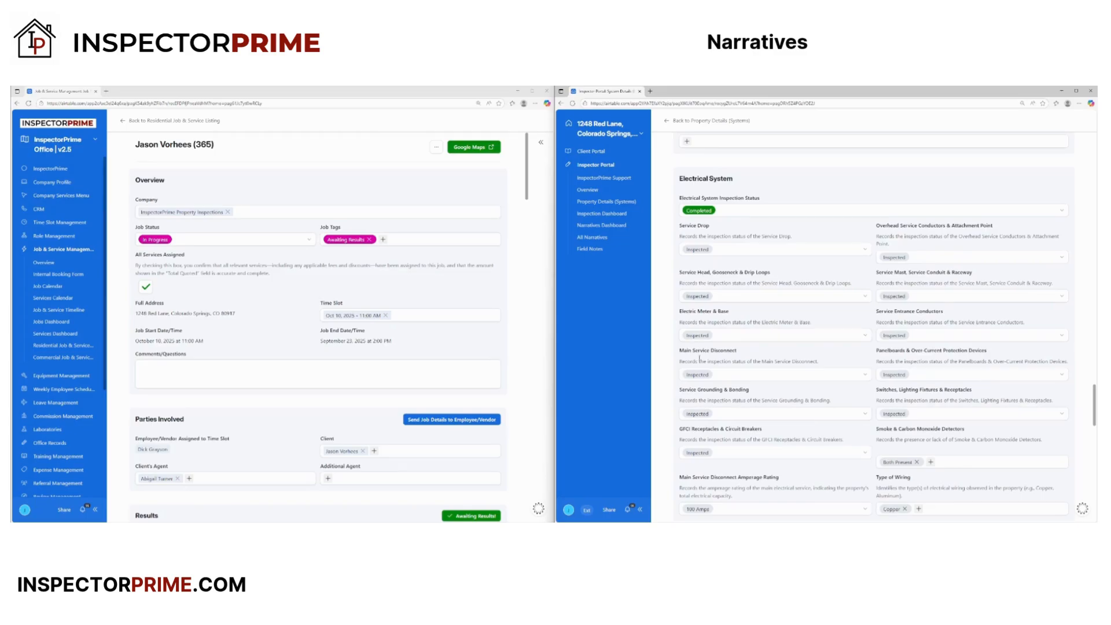
- Search All Narratives for 'loose fixt', then clear the search and start a new narrative
{"action": "left_click", "coordinate": [594, 241]}
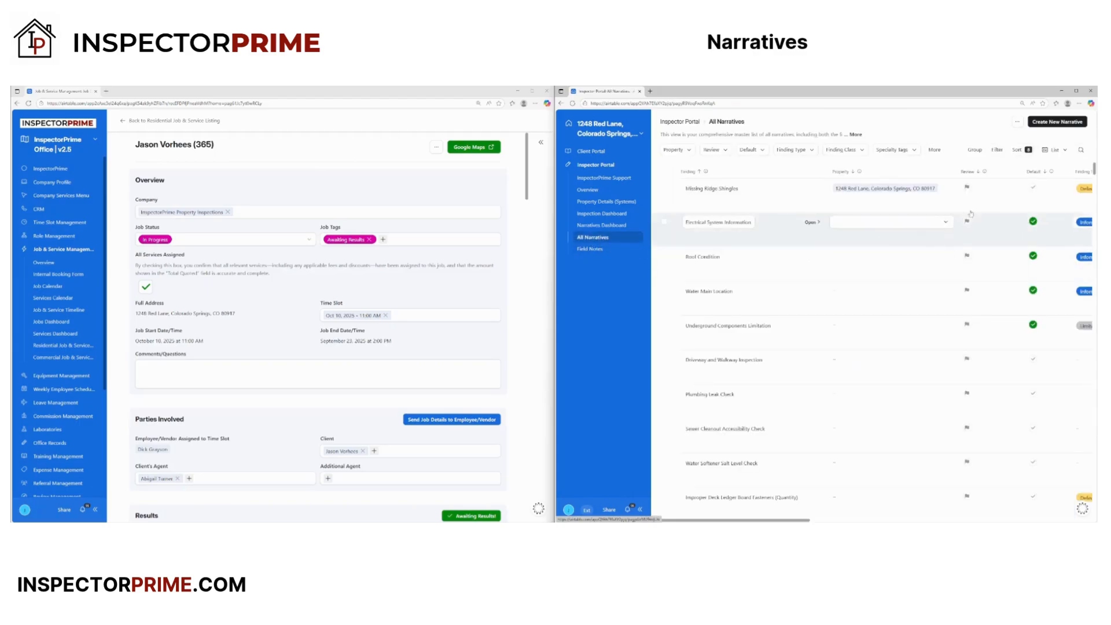
{"action": "left_click", "coordinate": [1081, 150]}
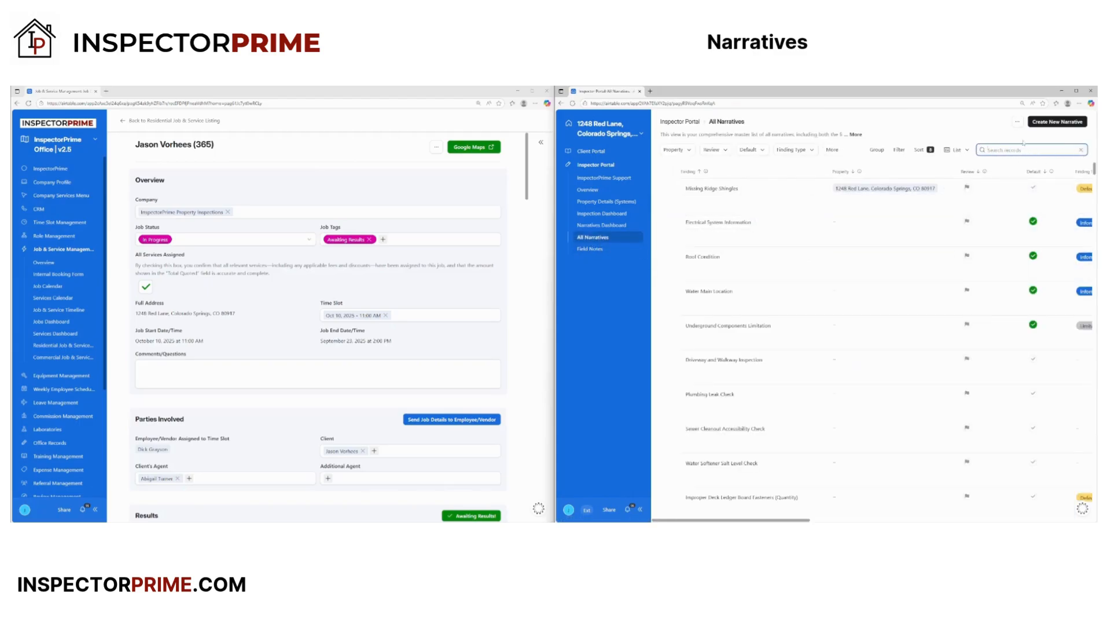
{"action": "type", "text": "loose"}
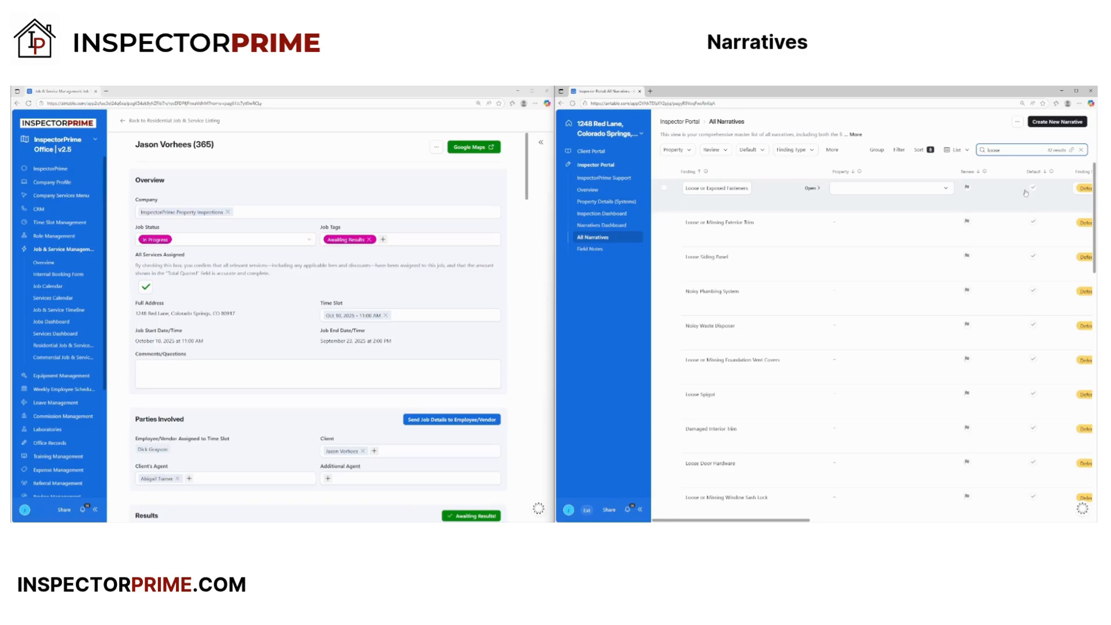
{"action": "type", "text": "fixt"}
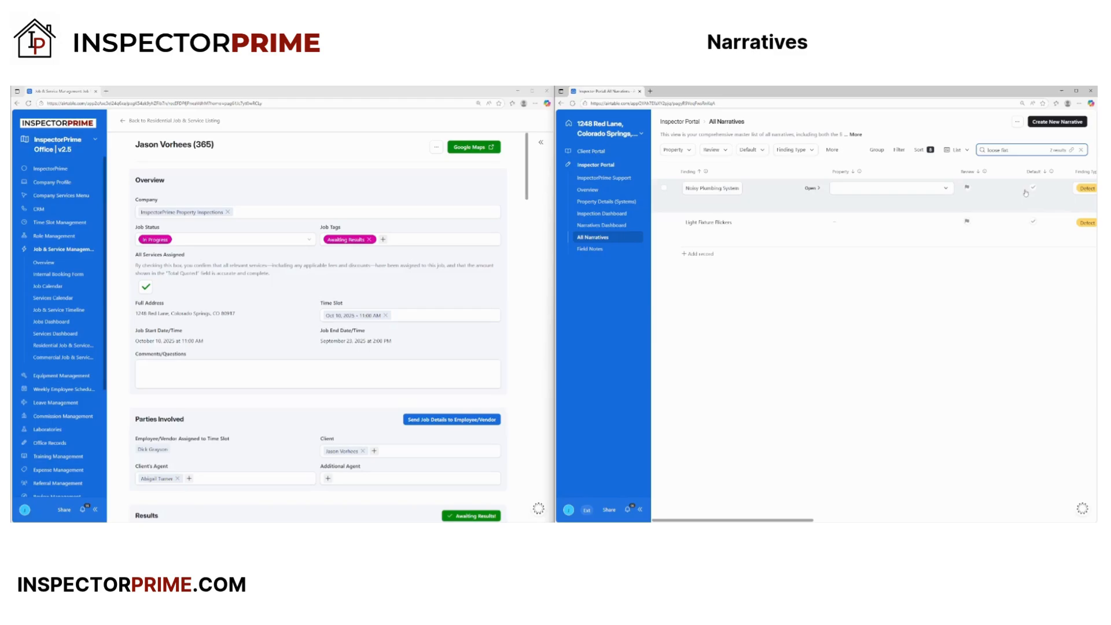
{"action": "key", "text": "BackSpace"}
{"action": "key", "text": "BackSpace"}
{"action": "key", "text": "BackSpace"}
{"action": "key", "text": "BackSpace"}
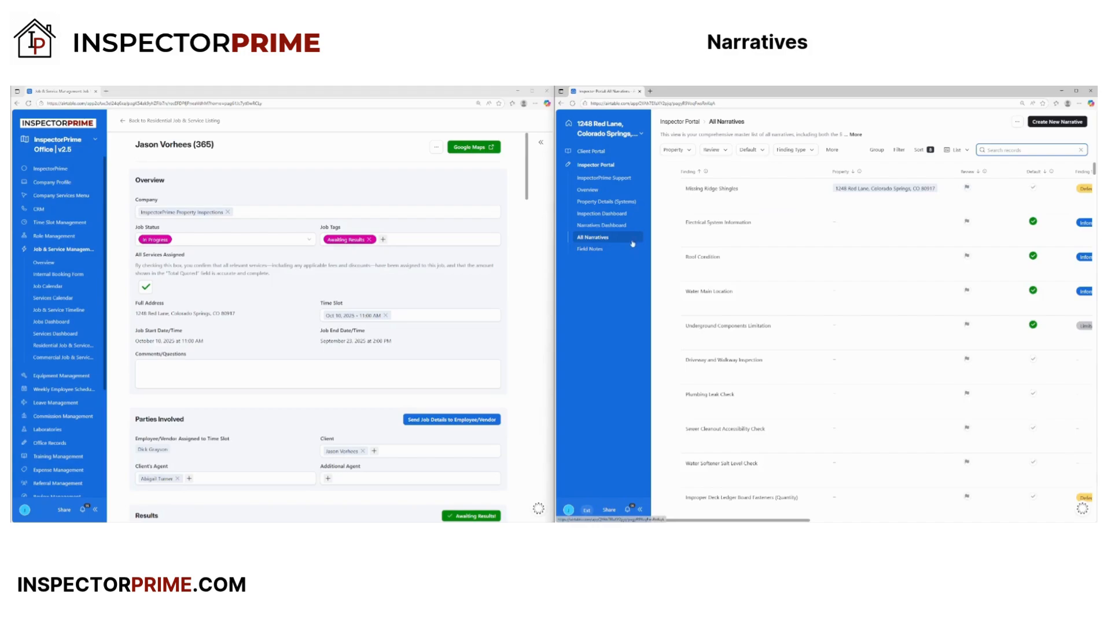
{"action": "left_click", "coordinate": [1057, 121]}
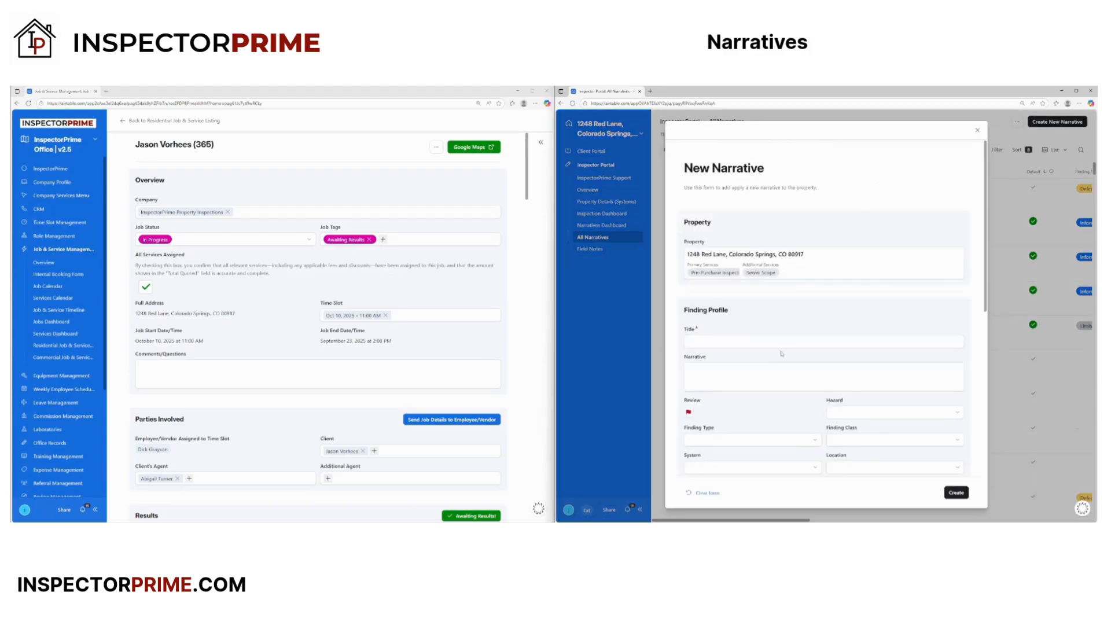
- Title the narrative 'Loose Light Fixture' and describe a loose light fixture in the master bedroom
{"action": "scroll", "coordinate": [725, 344], "scroll_direction": "down", "scroll_amount": 1}
{"action": "left_click", "coordinate": [722, 313]}
{"action": "type", "text": "Loose Lig"}
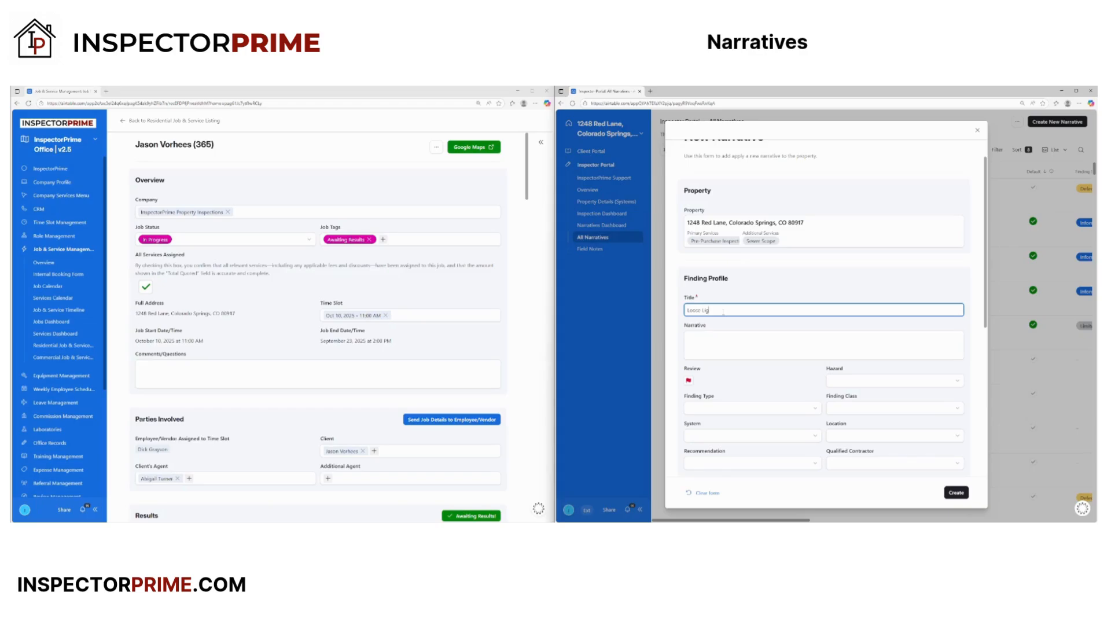
{"action": "type", "text": "ht Fixture"}
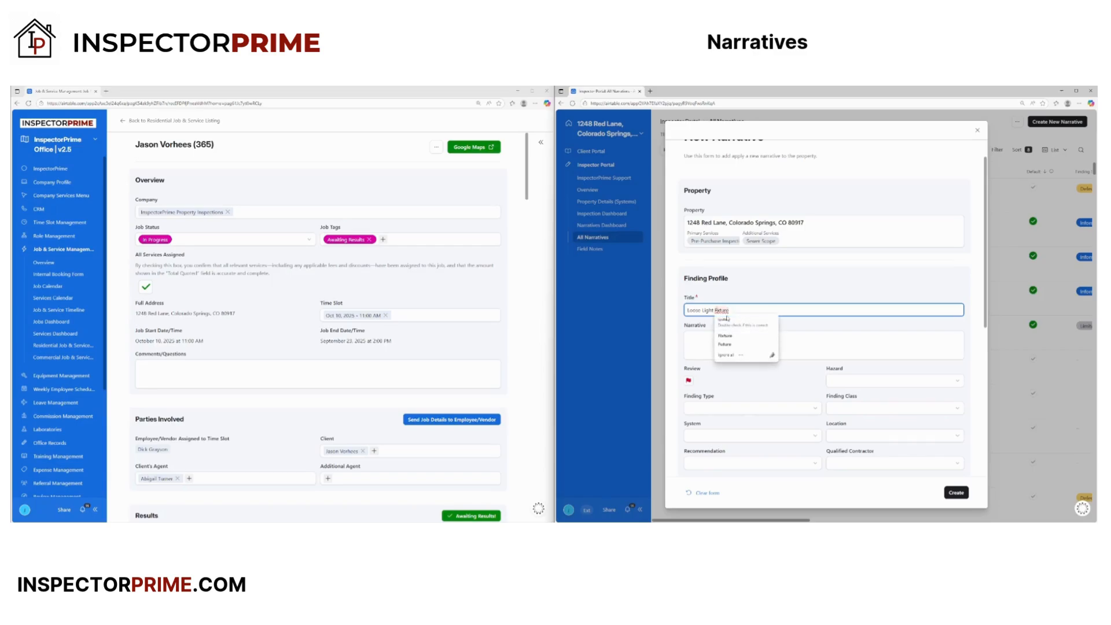
{"action": "left_click", "coordinate": [722, 333]}
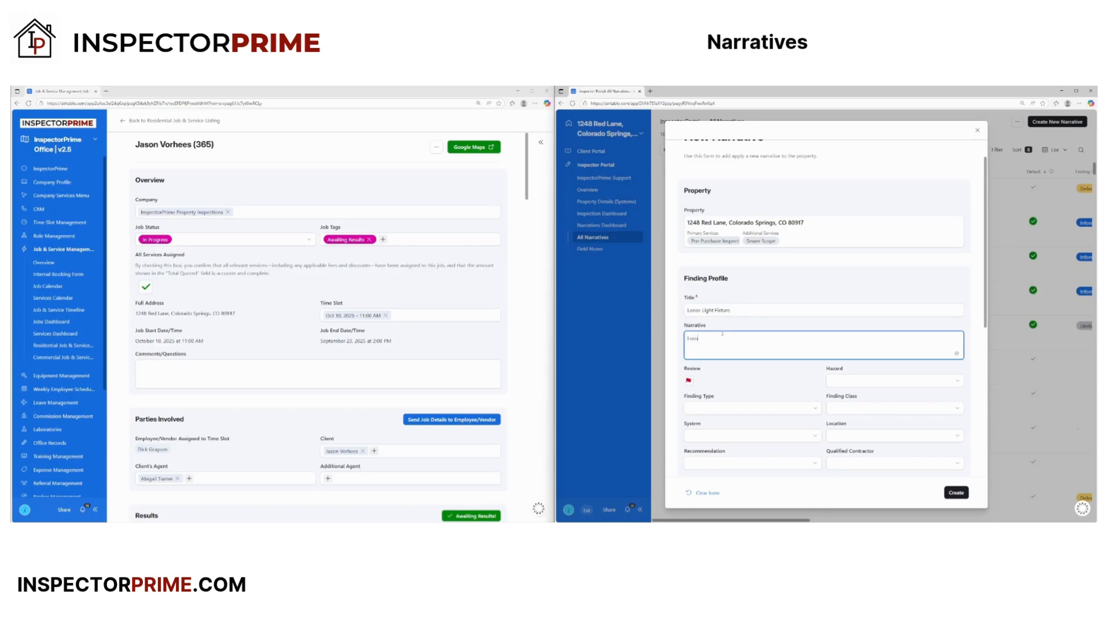
{"action": "type", "text": "Loose light fixtures"}
{"action": "key", "text": "BackSpace"}
{"action": "type", "text": "in the master bedroom"}
{"action": "left_click", "coordinate": [782, 371]}
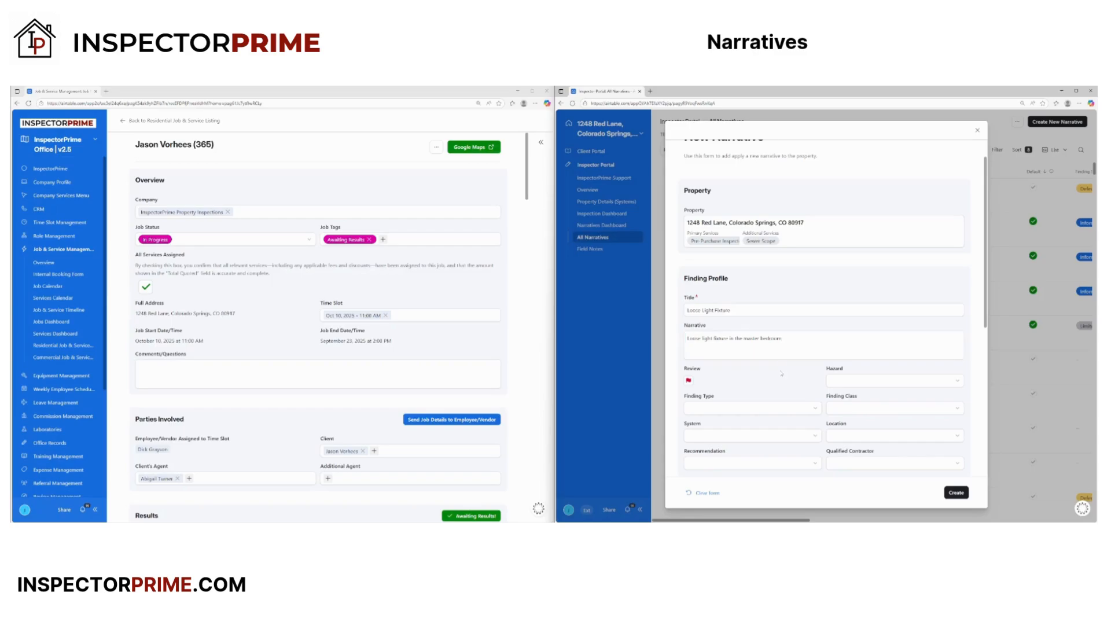
- Mark it as a hazard, with Finding Type Defect and Finding Class Minor Defect
{"action": "left_click", "coordinate": [850, 381]}
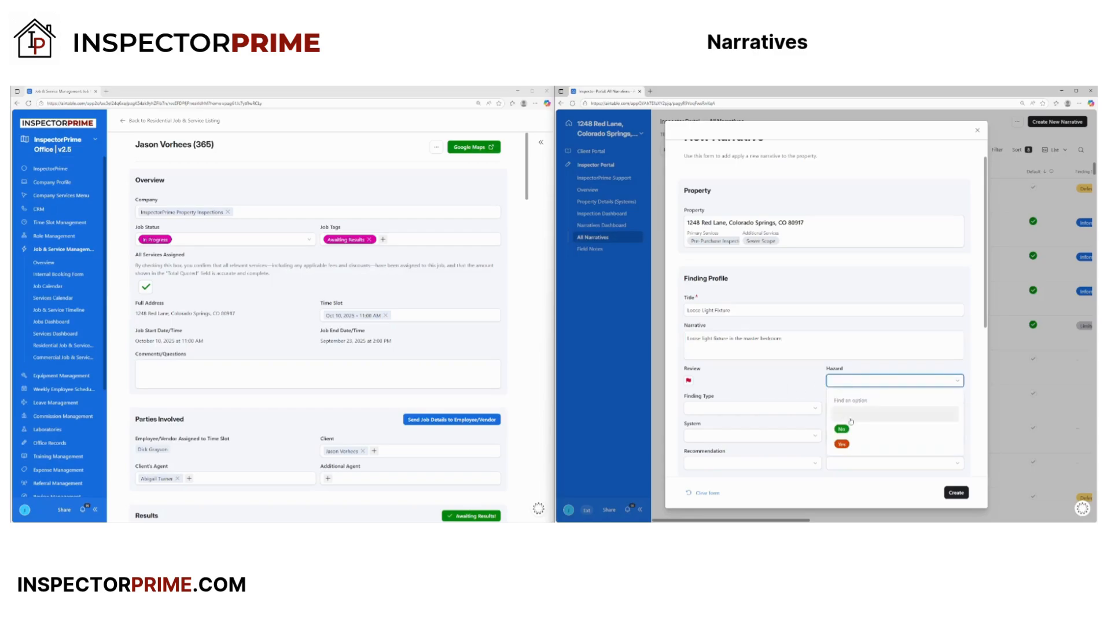
{"action": "left_click", "coordinate": [846, 440]}
{"action": "left_click", "coordinate": [752, 408]}
{"action": "left_click", "coordinate": [730, 461]}
{"action": "left_click", "coordinate": [847, 412]}
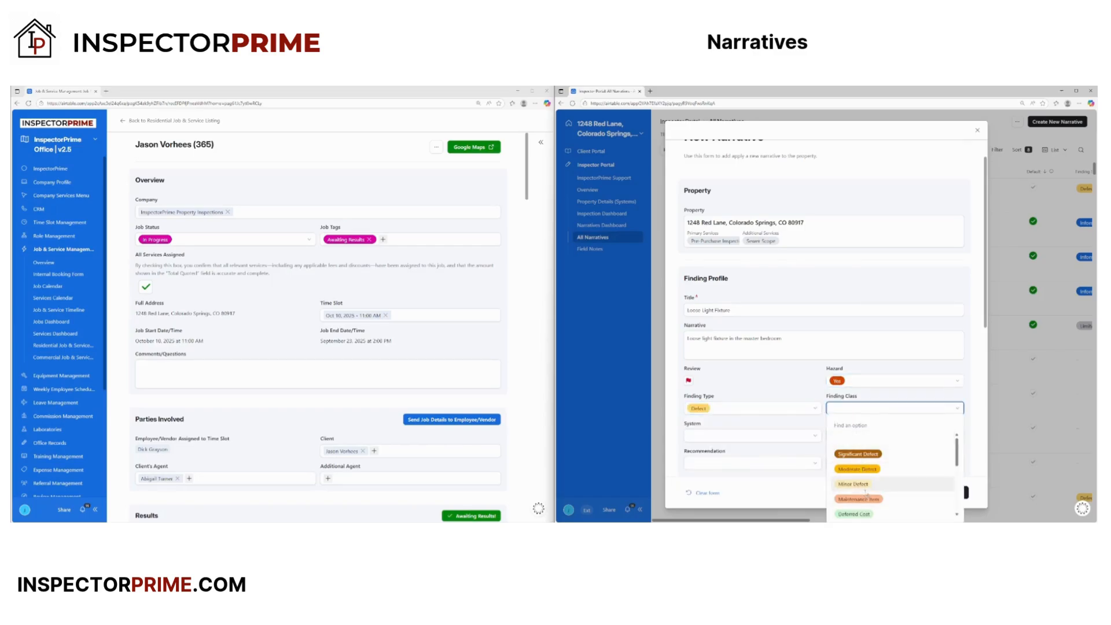
{"action": "left_click", "coordinate": [856, 488]}
- Set Location to Bedroom 1 and System to Electrical
{"action": "left_click", "coordinate": [854, 436]}
{"action": "scroll", "coordinate": [862, 480], "scroll_direction": "down", "scroll_amount": 2}
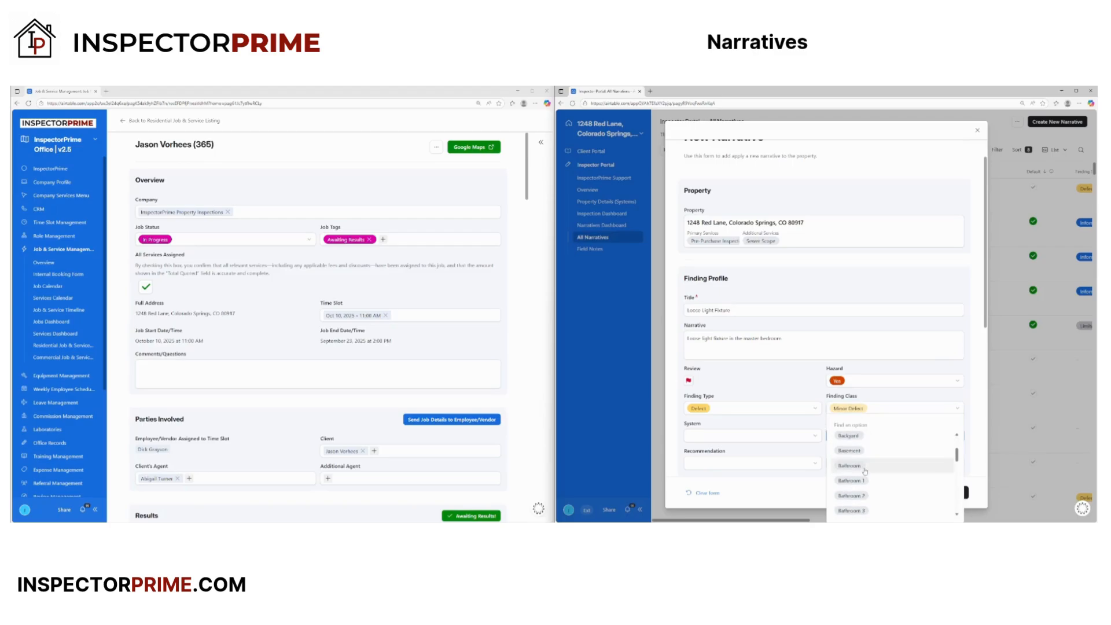
{"action": "scroll", "coordinate": [864, 496], "scroll_direction": "down", "scroll_amount": 2}
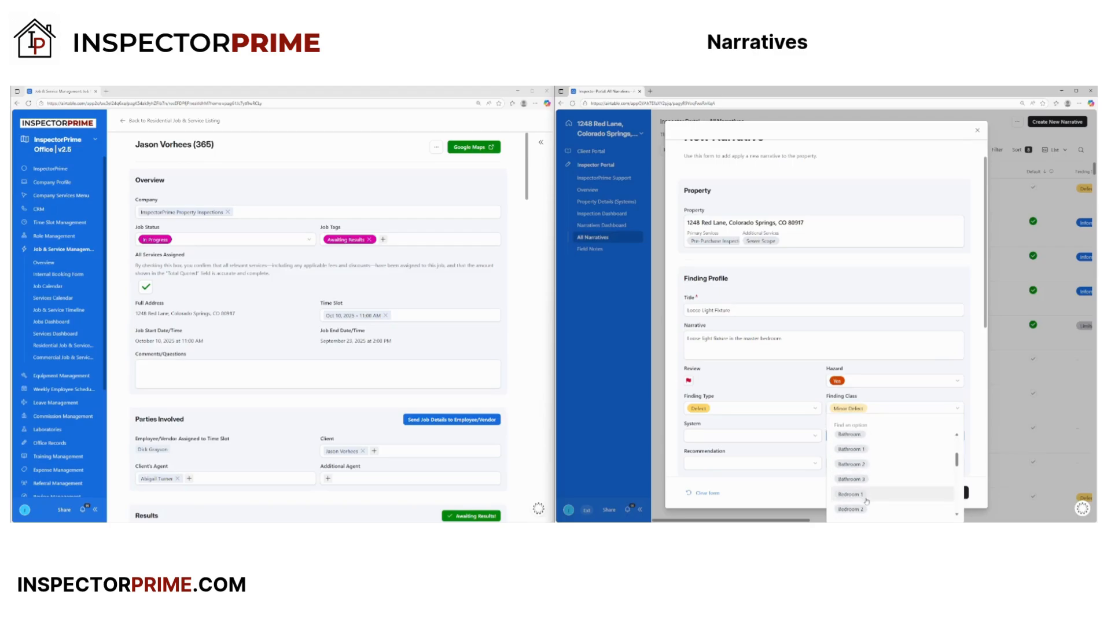
{"action": "left_click", "coordinate": [859, 495]}
{"action": "left_click", "coordinate": [776, 439]}
{"action": "scroll", "coordinate": [746, 469], "scroll_direction": "down", "scroll_amount": 3}
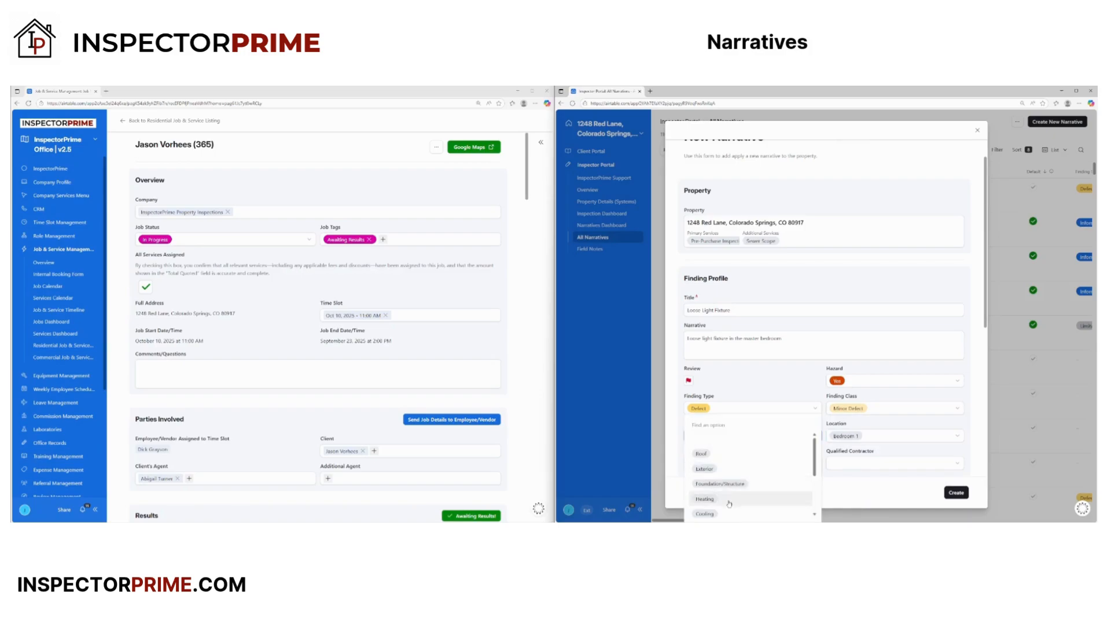
{"action": "left_click", "coordinate": [705, 480]}
{"action": "scroll", "coordinate": [723, 462], "scroll_direction": "down", "scroll_amount": 2}
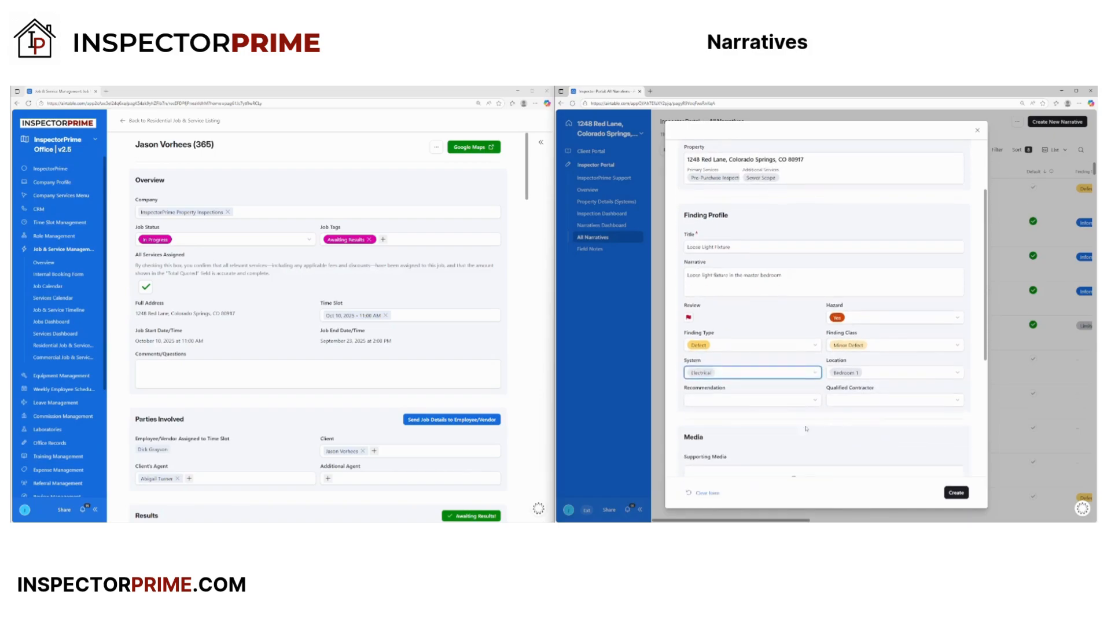
- Set Recommendation to Repair and Qualified Contractor to Electrician, then create the narrative
{"action": "left_click", "coordinate": [728, 400]}
{"action": "left_click", "coordinate": [711, 449]}
{"action": "left_click", "coordinate": [894, 400]}
{"action": "scroll", "coordinate": [877, 474], "scroll_direction": "down", "scroll_amount": 2}
{"action": "left_click", "coordinate": [877, 492]}
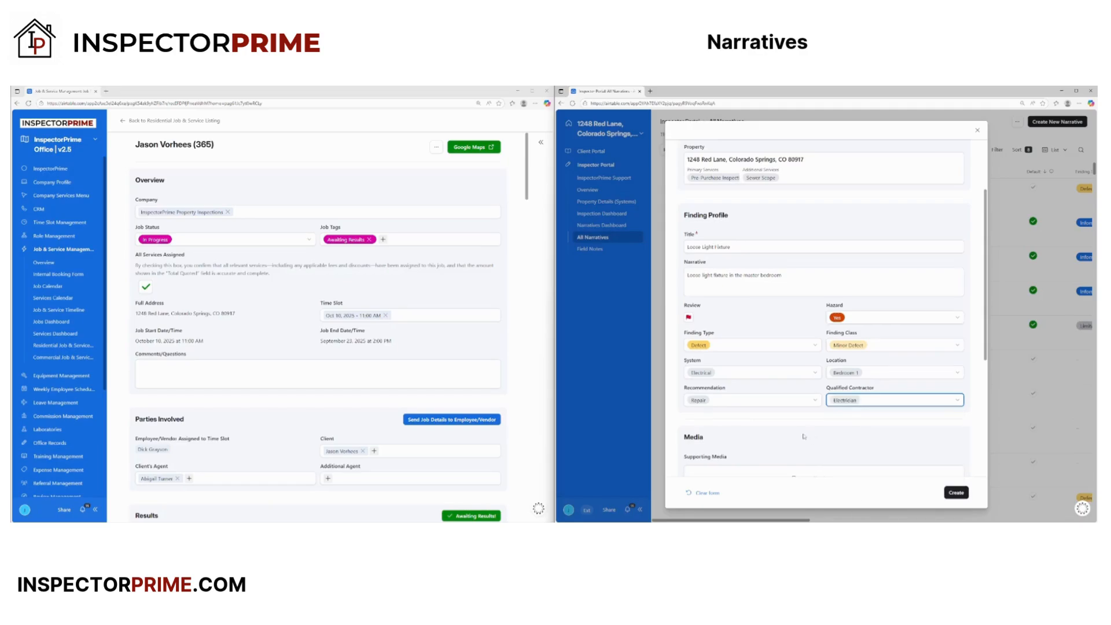
{"action": "scroll", "coordinate": [803, 436], "scroll_direction": "down", "scroll_amount": 5}
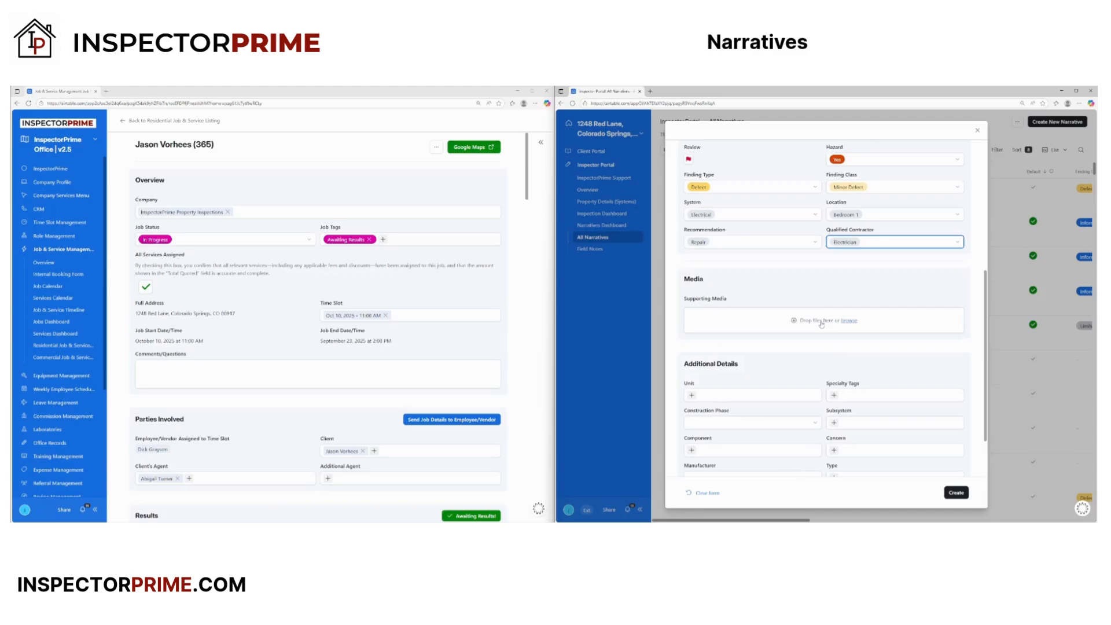
{"action": "scroll", "coordinate": [802, 363], "scroll_direction": "down", "scroll_amount": 2}
{"action": "scroll", "coordinate": [674, 345], "scroll_direction": "up", "scroll_amount": 8}
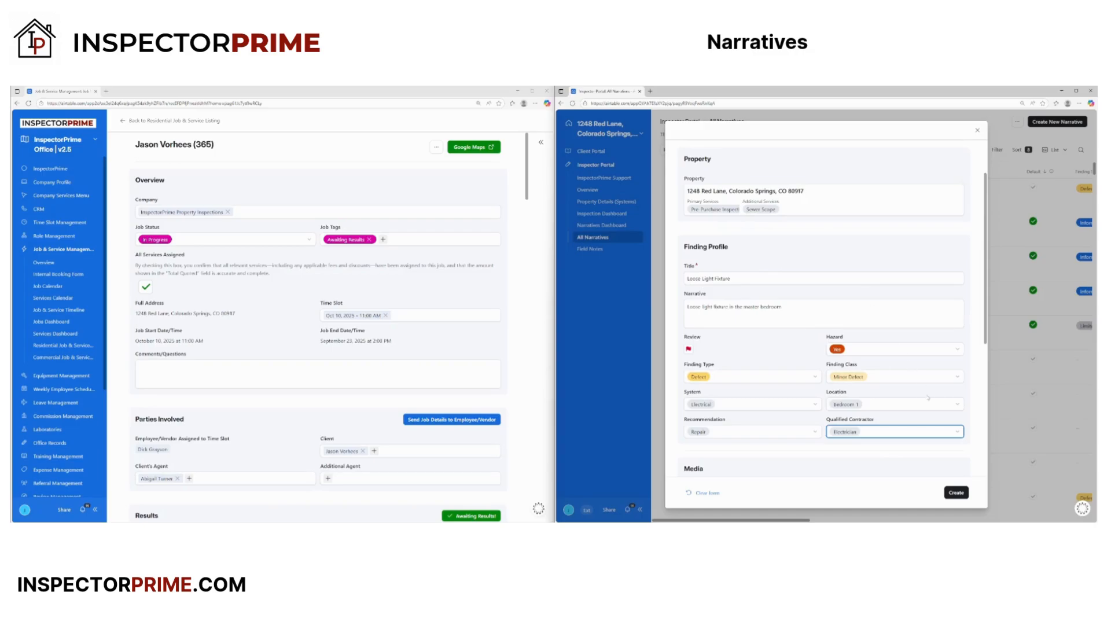
{"action": "left_click", "coordinate": [963, 494]}
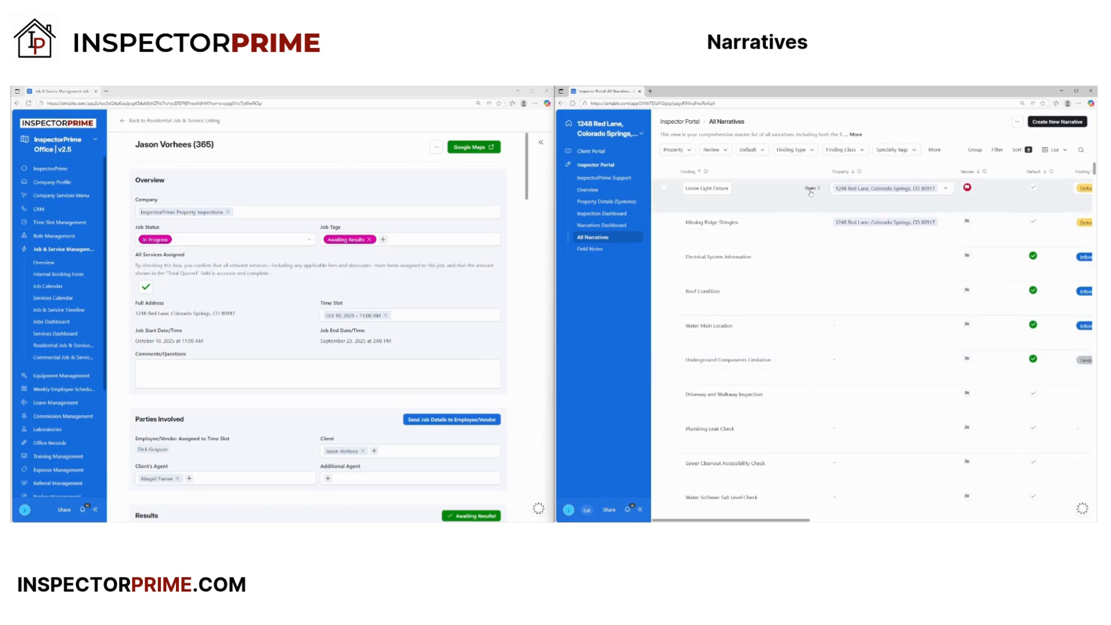
- Review the Loose Light Fixture record's fields, untick its Review checkbox, and close the detail panel
{"action": "left_click", "coordinate": [810, 189]}
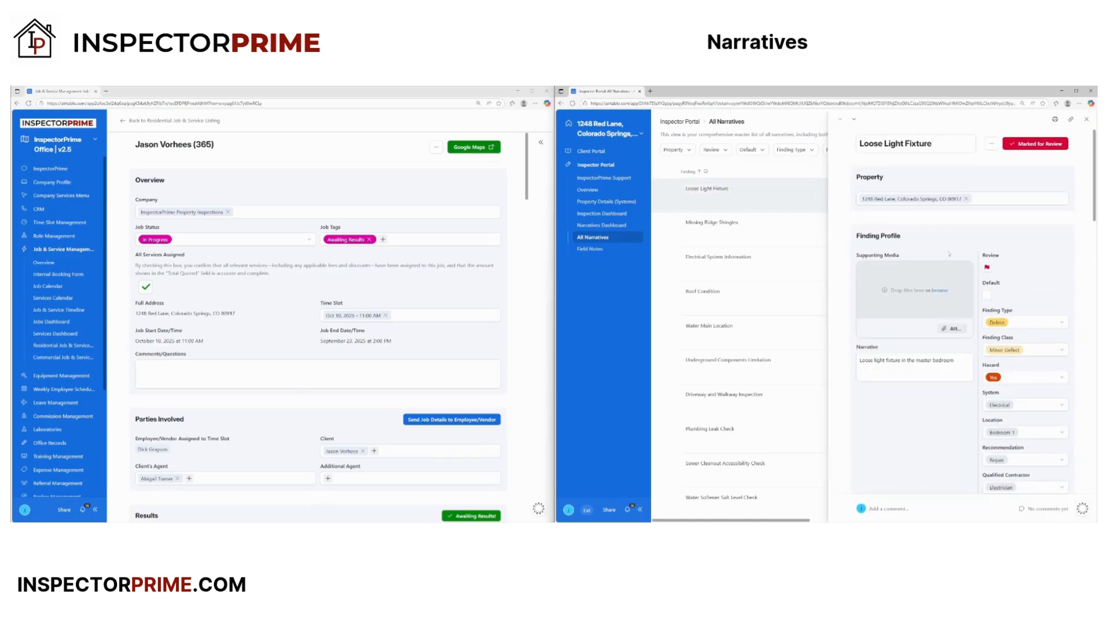
{"action": "scroll", "coordinate": [949, 324], "scroll_direction": "down", "scroll_amount": 5}
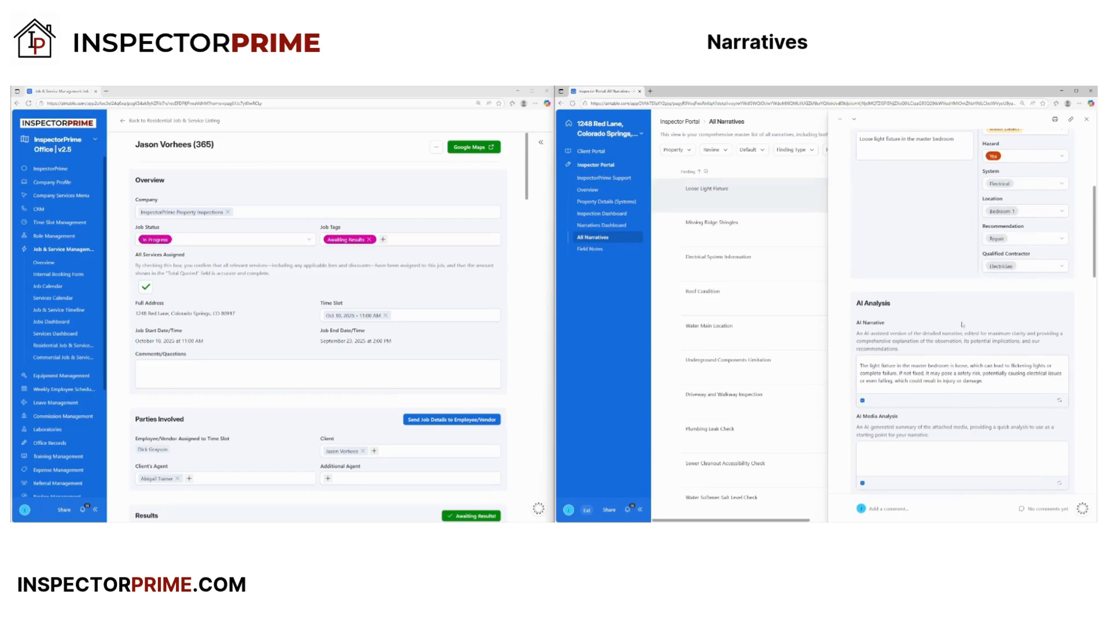
{"action": "scroll", "coordinate": [929, 243], "scroll_direction": "up", "scroll_amount": 2}
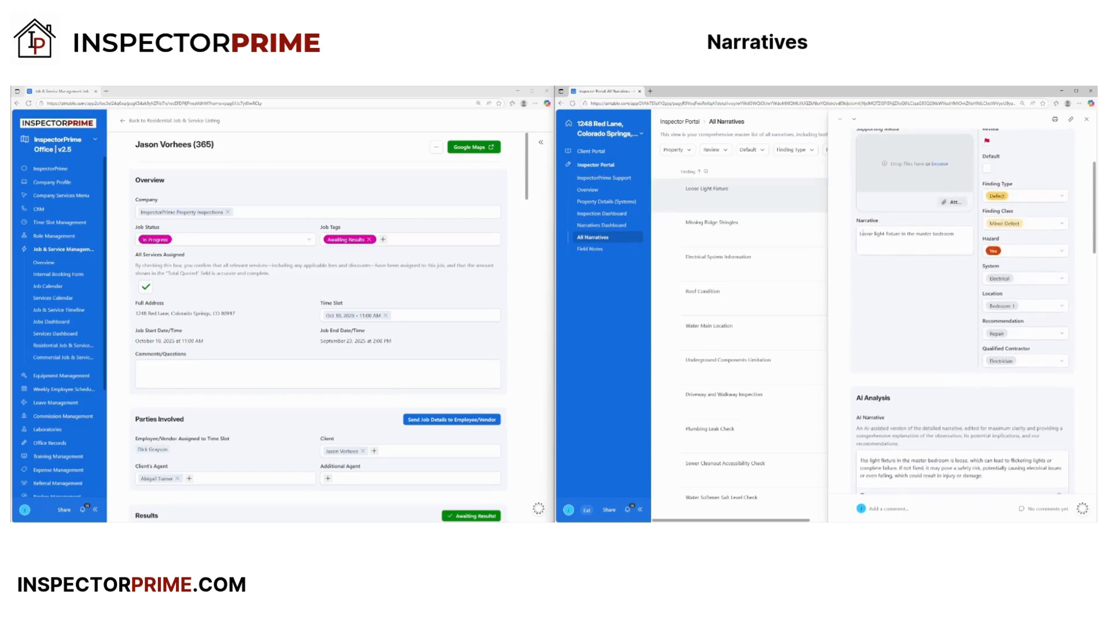
{"action": "left_click_drag", "start_coordinate": [859, 235], "coordinate": [971, 235]}
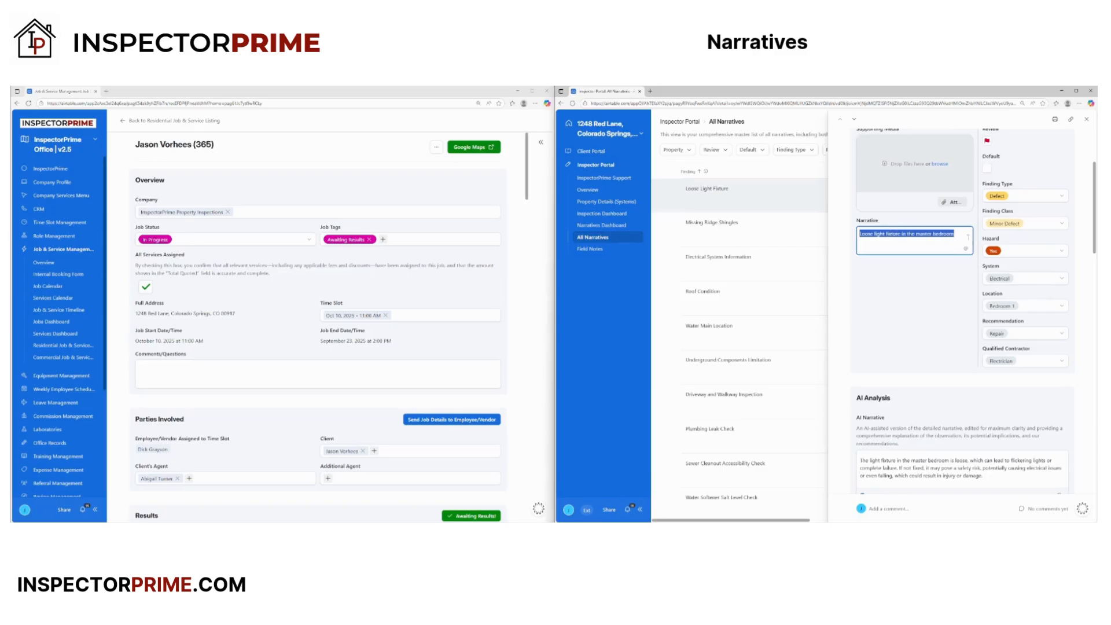
{"action": "scroll", "coordinate": [922, 392], "scroll_direction": "down", "scroll_amount": 2}
{"action": "left_click", "coordinate": [913, 335]}
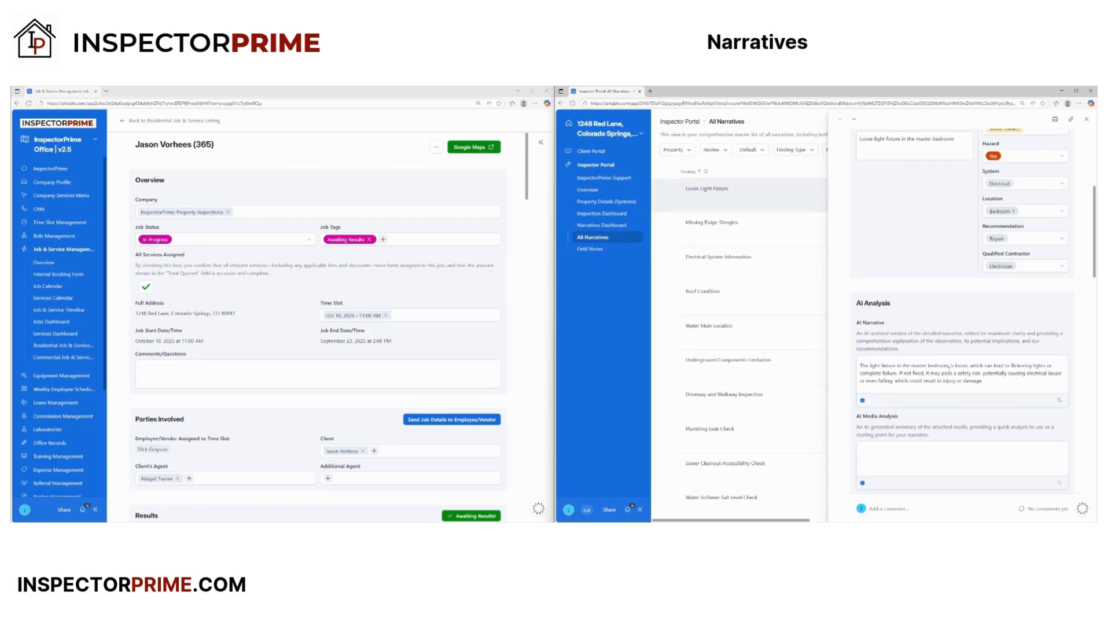
{"action": "scroll", "coordinate": [986, 351], "scroll_direction": "down", "scroll_amount": 1}
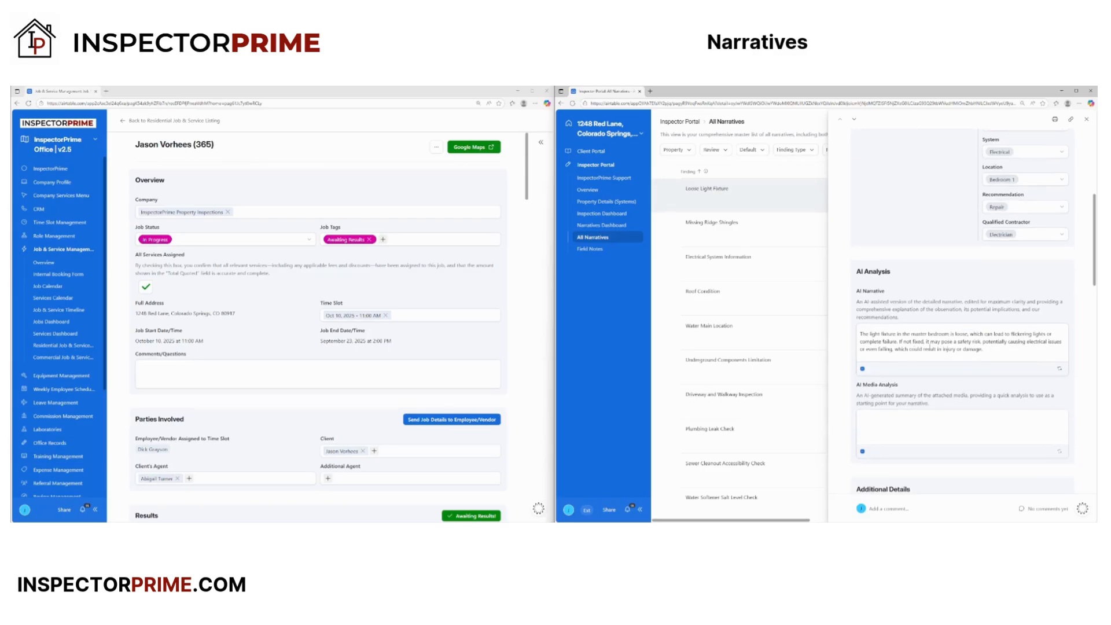
{"action": "scroll", "coordinate": [884, 375], "scroll_direction": "down", "scroll_amount": 5}
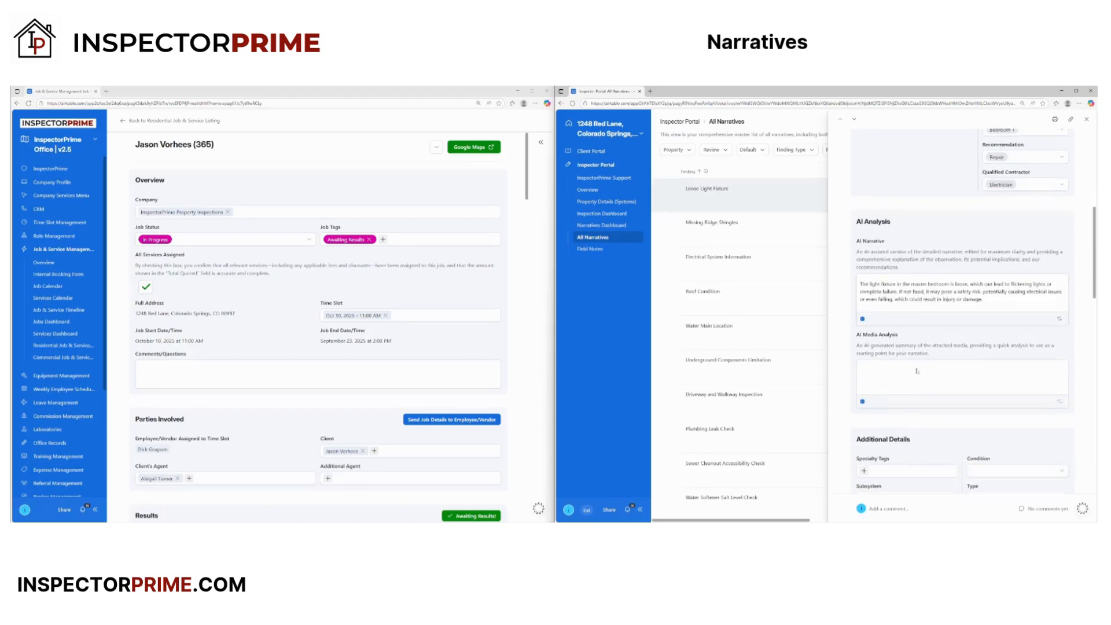
{"action": "scroll", "coordinate": [955, 381], "scroll_direction": "down", "scroll_amount": 5}
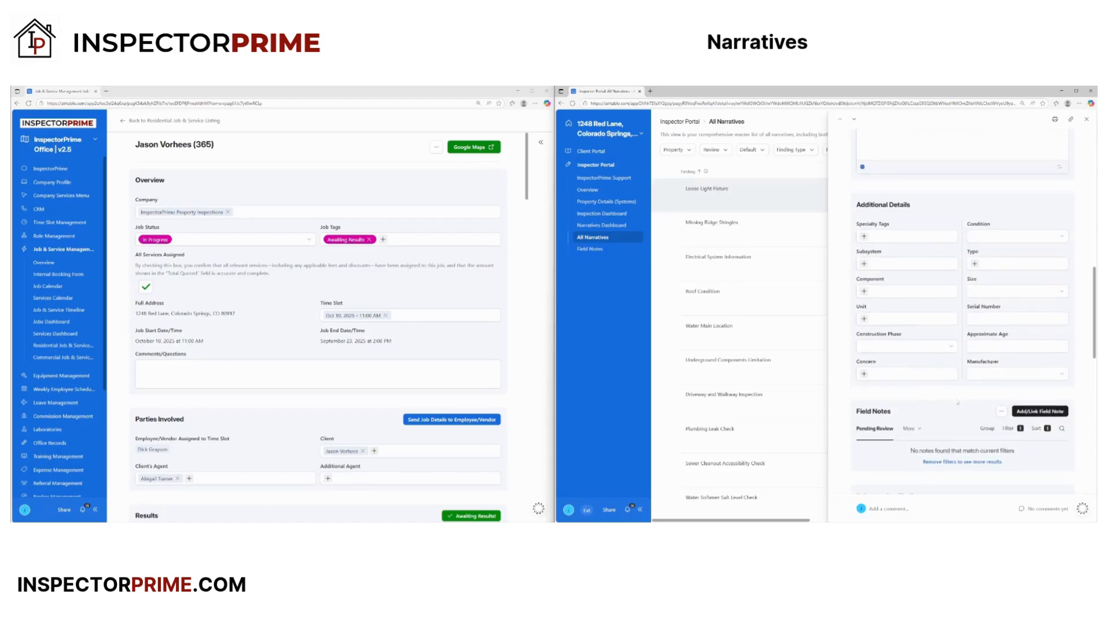
{"action": "scroll", "coordinate": [952, 433], "scroll_direction": "down", "scroll_amount": 5}
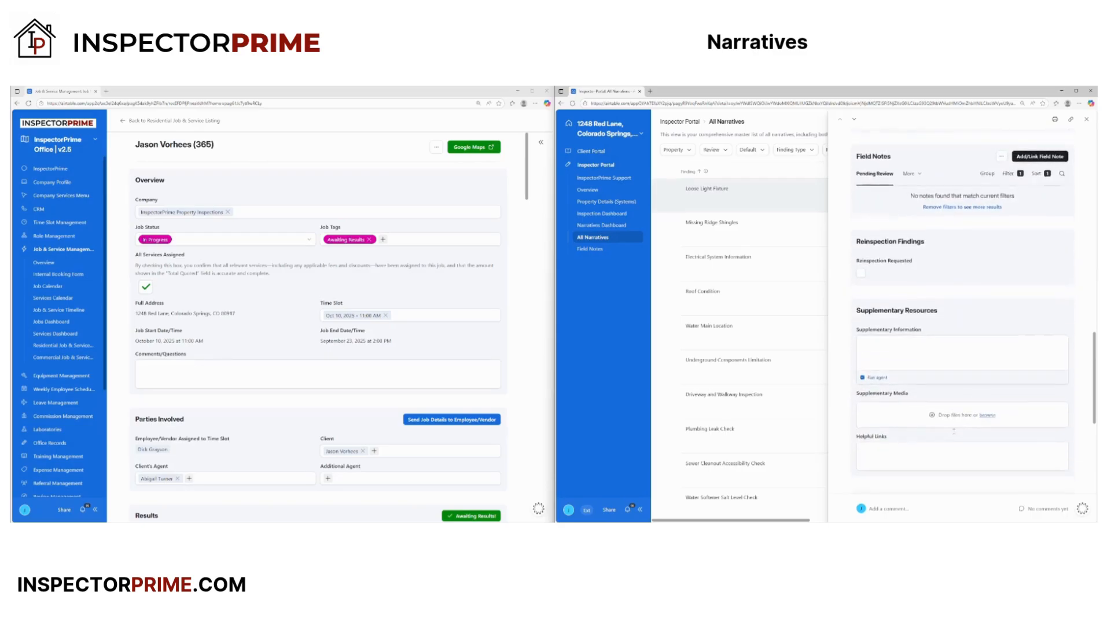
{"action": "scroll", "coordinate": [957, 433], "scroll_direction": "up", "scroll_amount": 15}
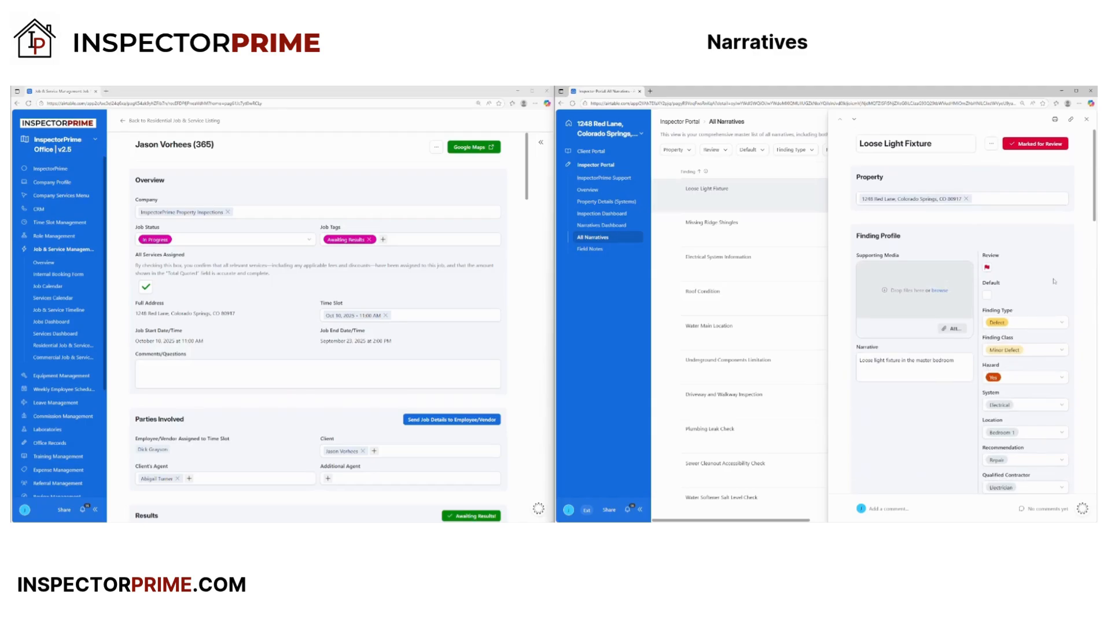
{"action": "left_click", "coordinate": [987, 269]}
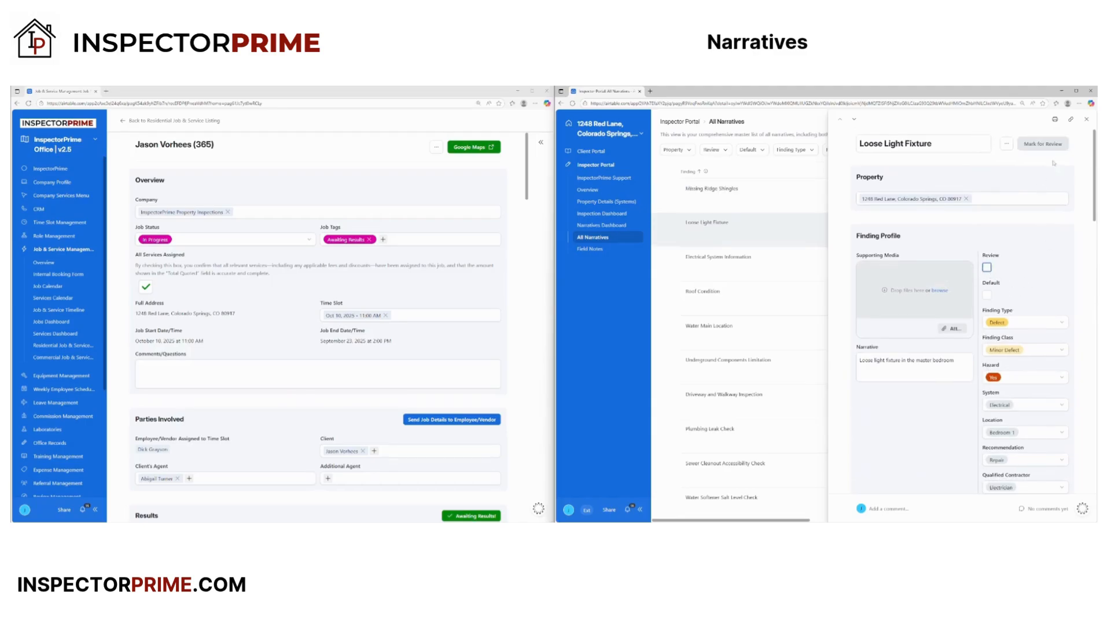
{"action": "left_click", "coordinate": [1086, 121]}
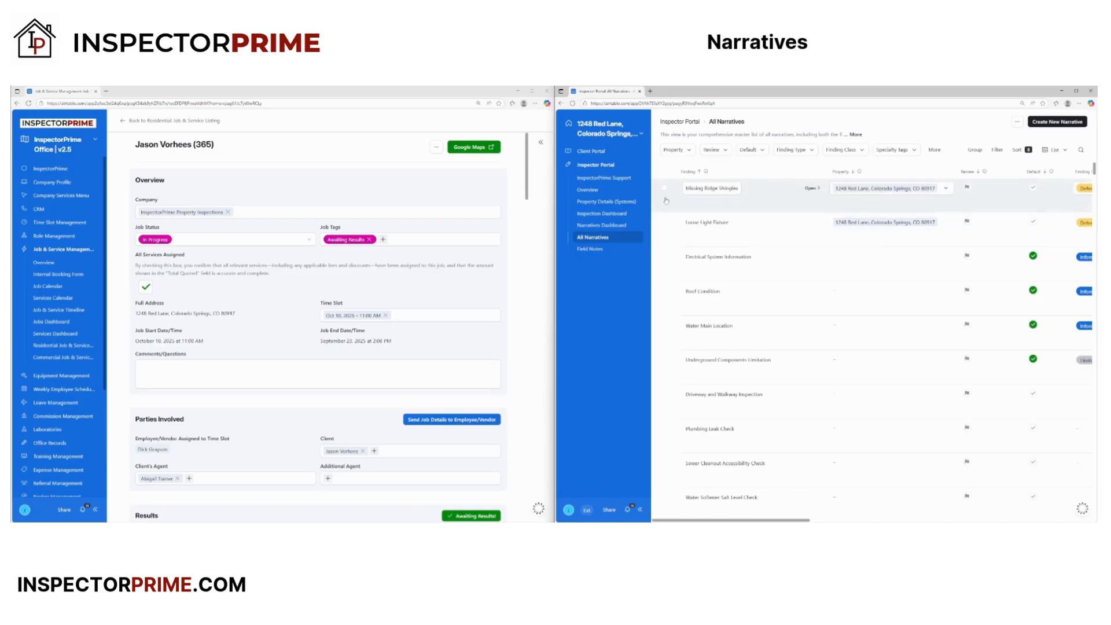
- Flag Missing Ridge Shingles for review and go to the Narratives Dashboard
{"action": "left_click", "coordinate": [966, 188]}
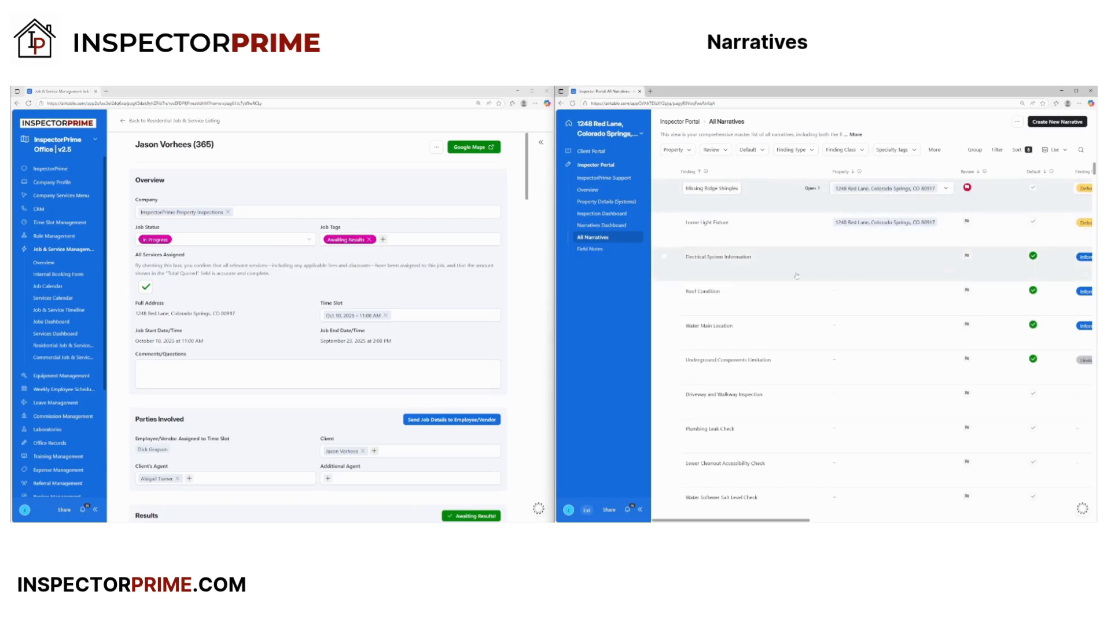
{"action": "left_click", "coordinate": [602, 225]}
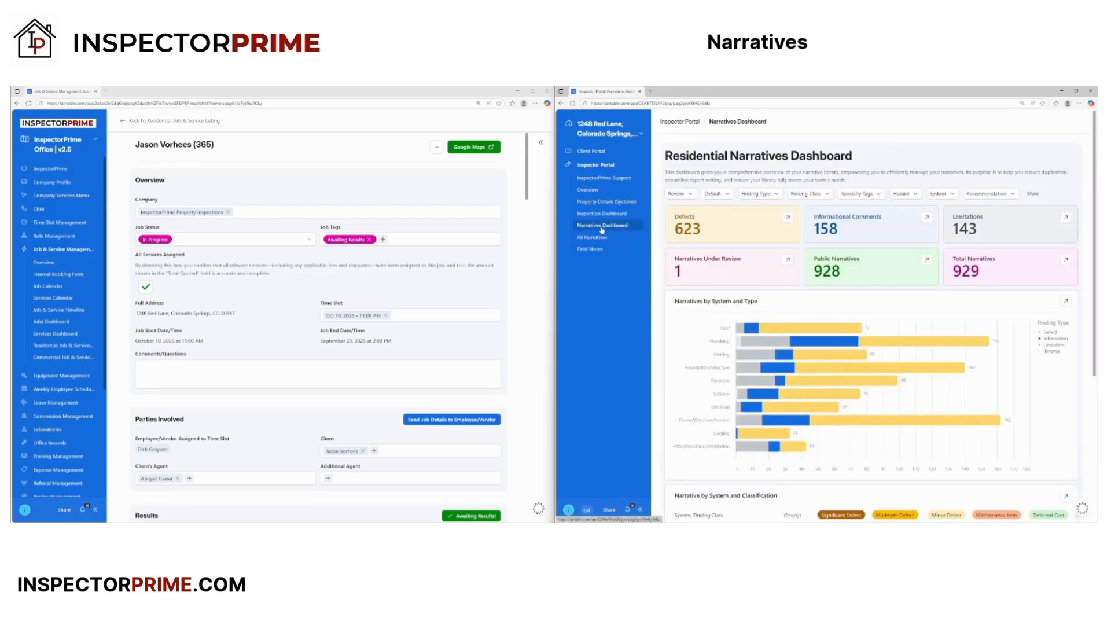
{"action": "left_click", "coordinate": [613, 237]}
{"action": "left_click", "coordinate": [618, 227]}
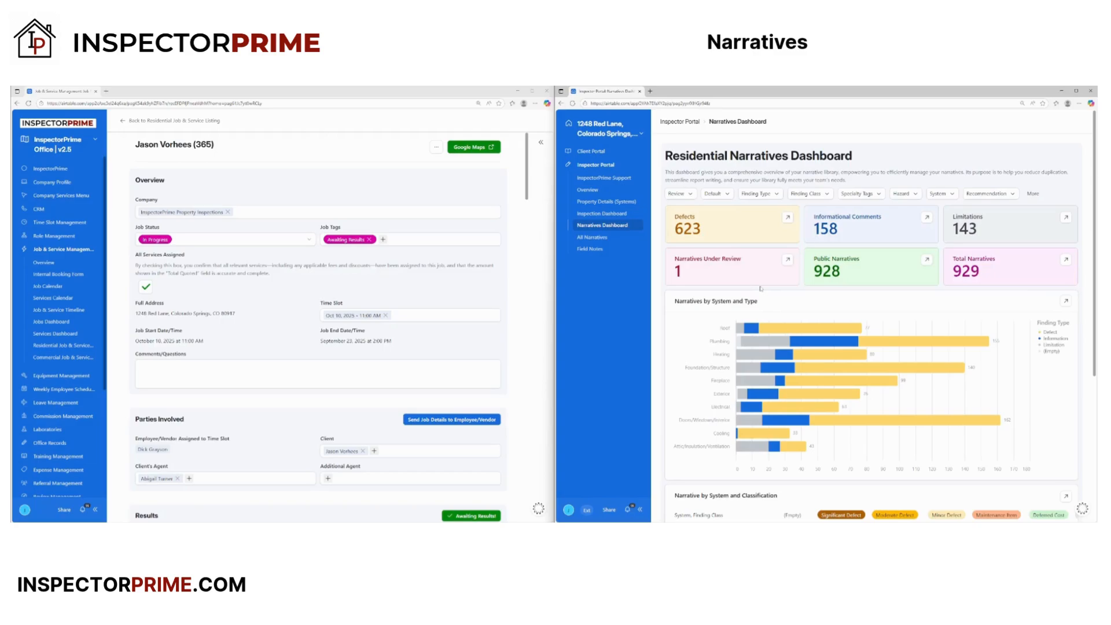
- Untick Review on Missing Ridge Shingles under Narratives Under Review, then return to All Narratives
{"action": "left_click", "coordinate": [787, 261]}
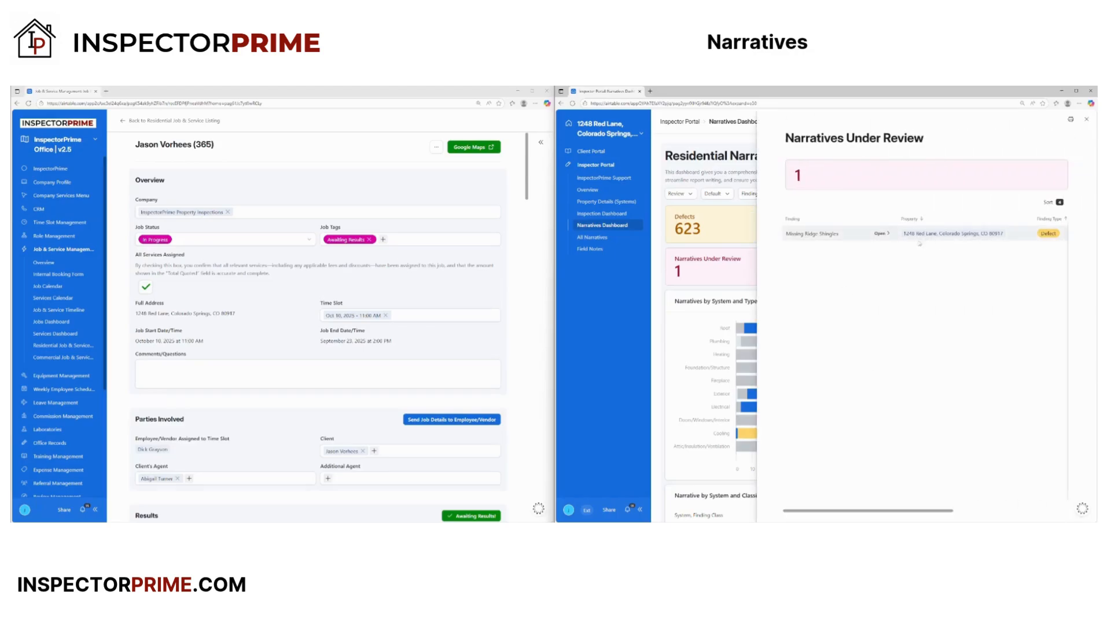
{"action": "left_click", "coordinate": [881, 234]}
{"action": "left_click", "coordinate": [993, 271]}
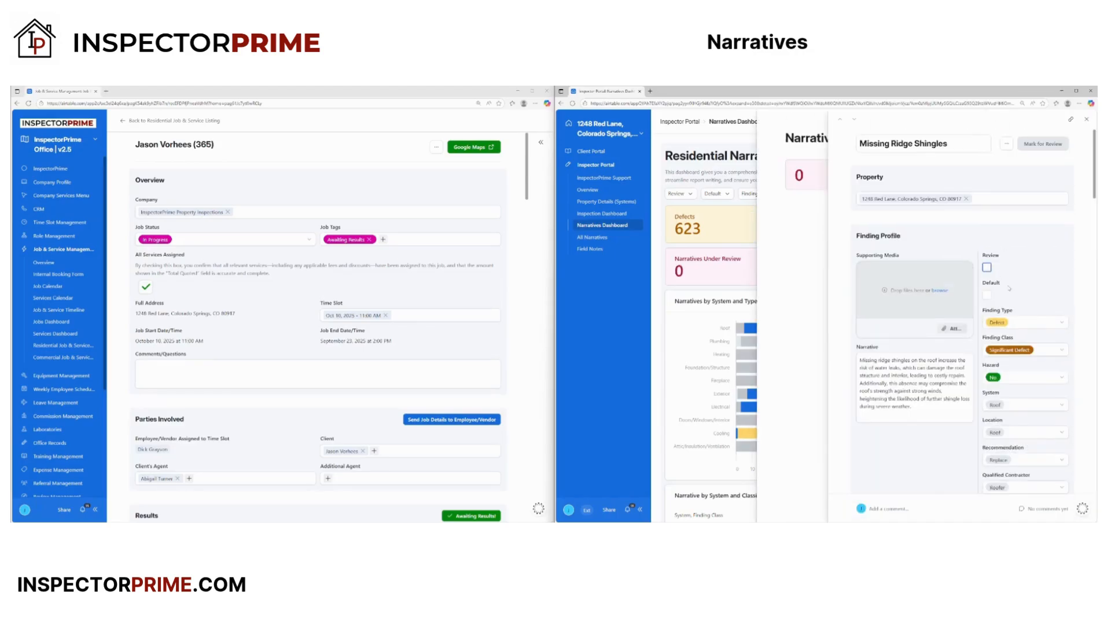
{"action": "left_click", "coordinate": [1086, 118]}
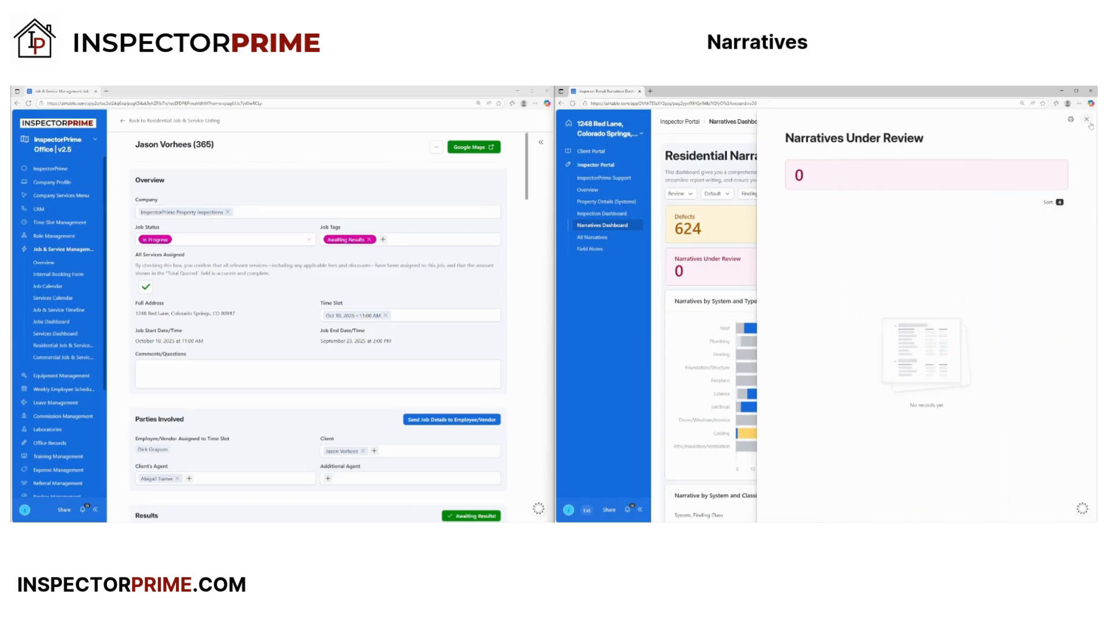
{"action": "left_click", "coordinate": [1086, 119]}
{"action": "left_click", "coordinate": [592, 238]}
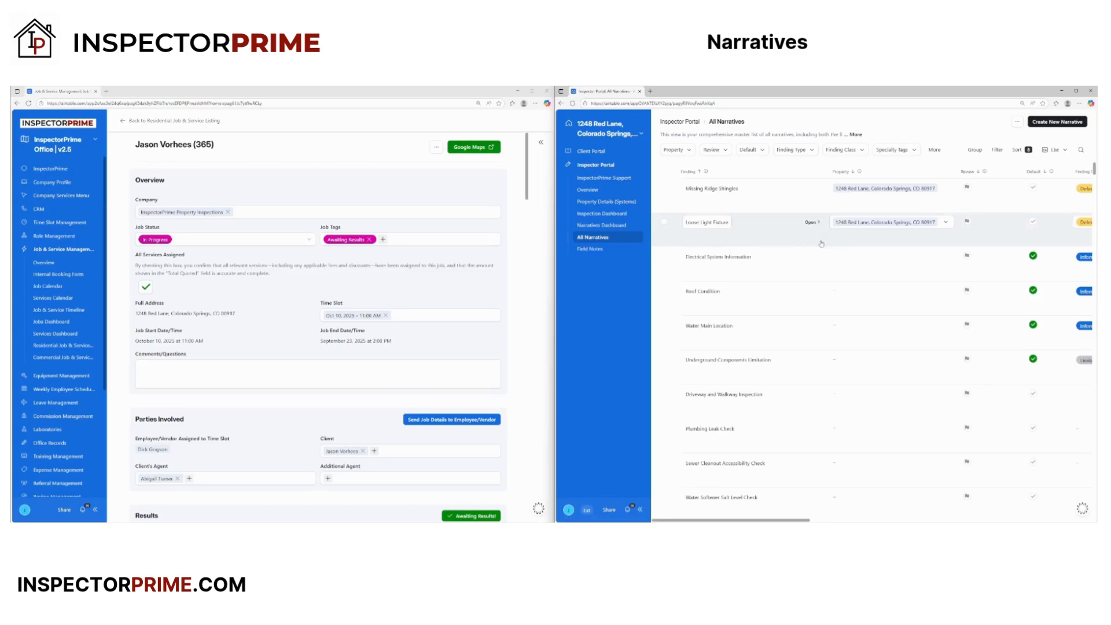
- Check the findings dashboard, then open and close the Missing Ridge Shingles record in All Narratives
{"action": "left_click", "coordinate": [605, 214]}
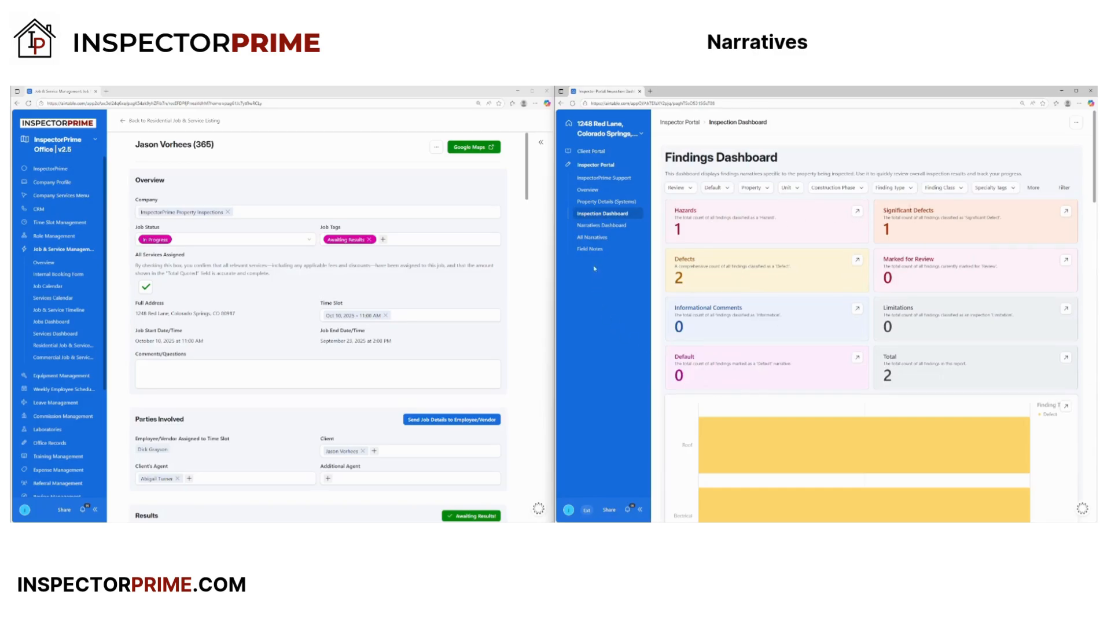
{"action": "left_click", "coordinate": [592, 238]}
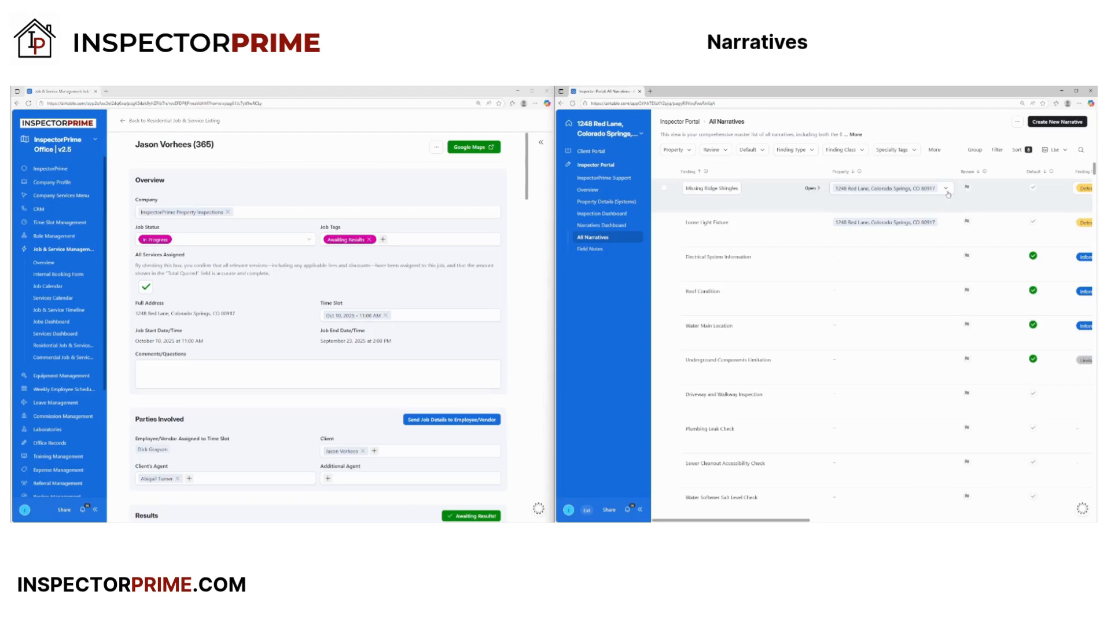
{"action": "left_click", "coordinate": [811, 188]}
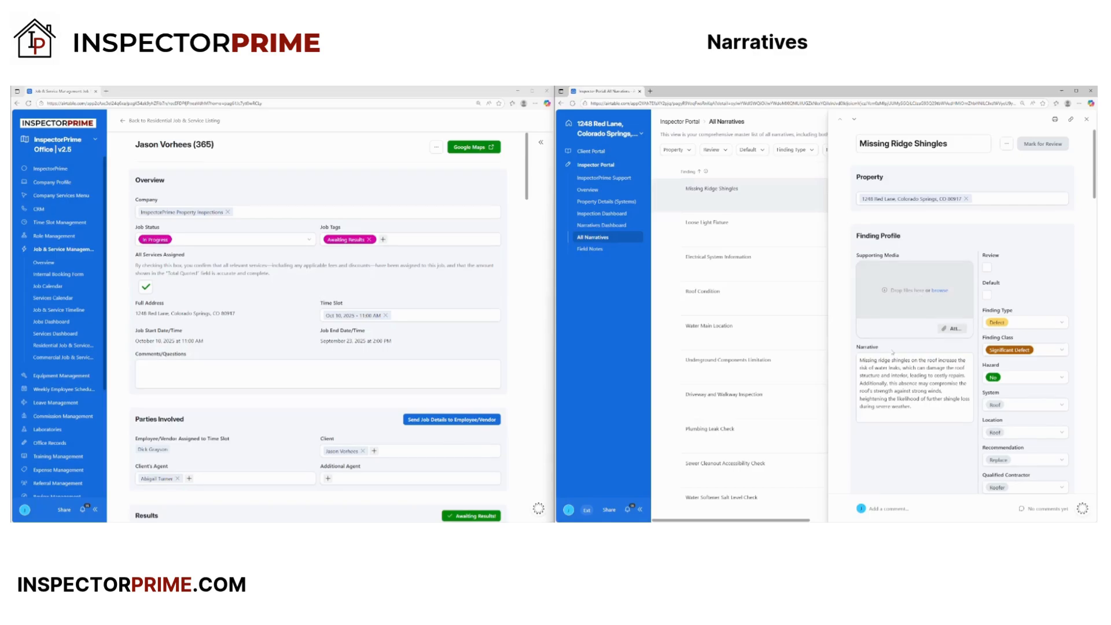
{"action": "scroll", "coordinate": [914, 231], "scroll_direction": "down", "scroll_amount": 2}
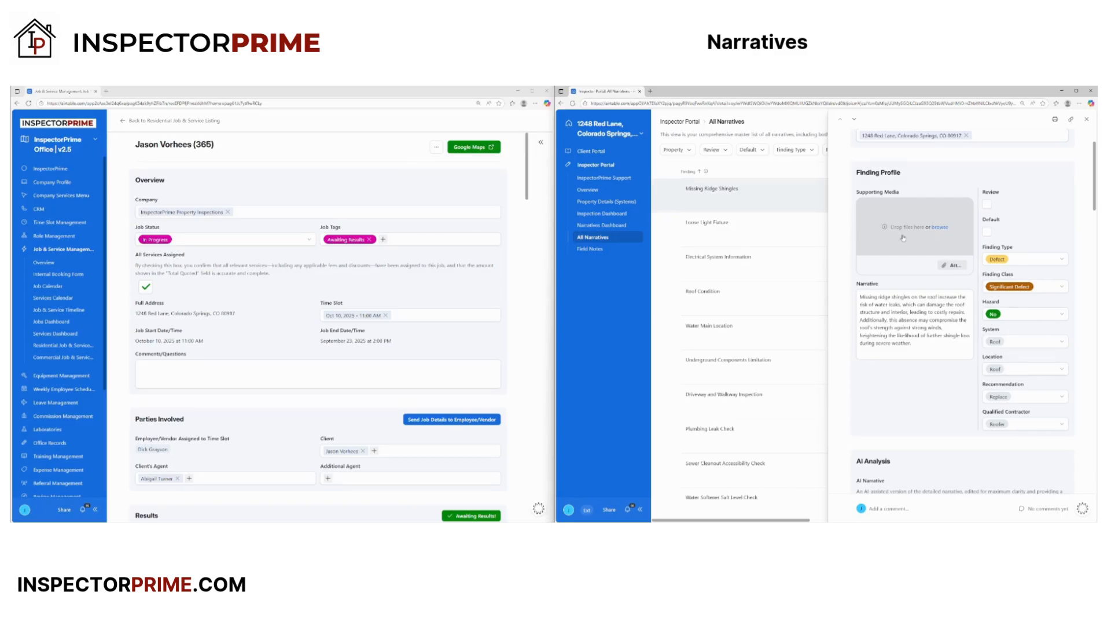
{"action": "scroll", "coordinate": [907, 203], "scroll_direction": "up", "scroll_amount": 2}
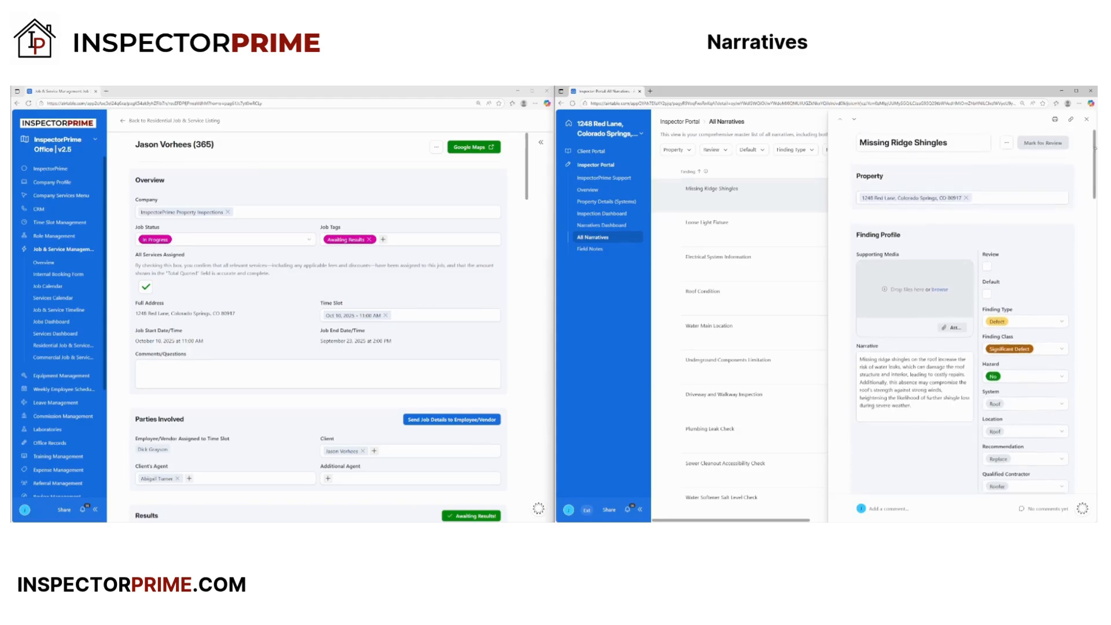
{"action": "left_click", "coordinate": [1086, 121]}
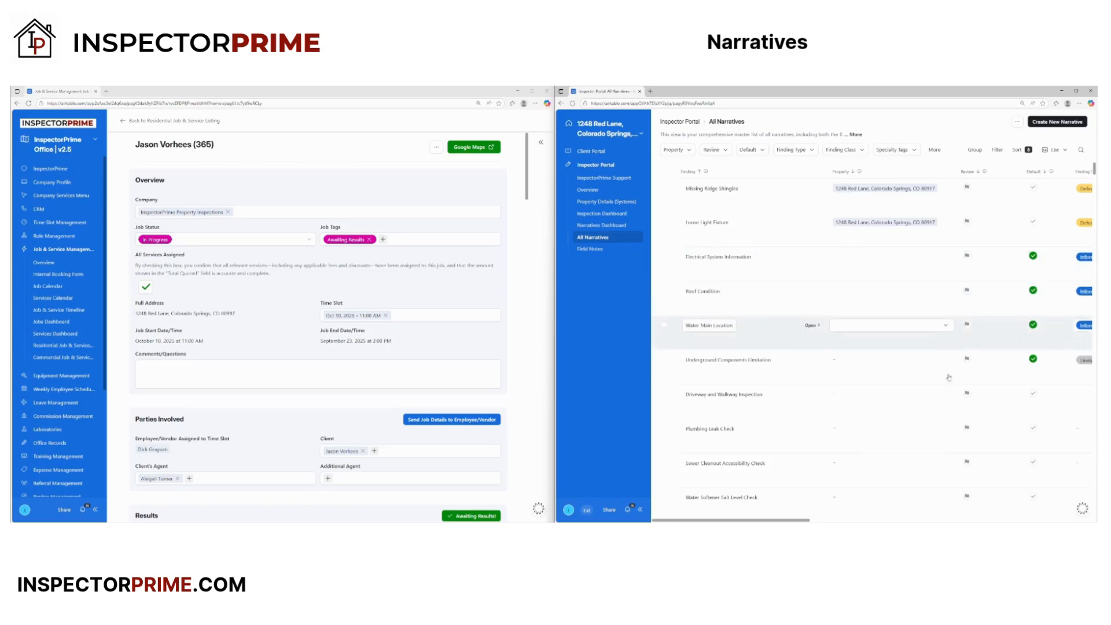
{"action": "left_click_drag", "start_coordinate": [788, 520], "coordinate": [694, 520]}
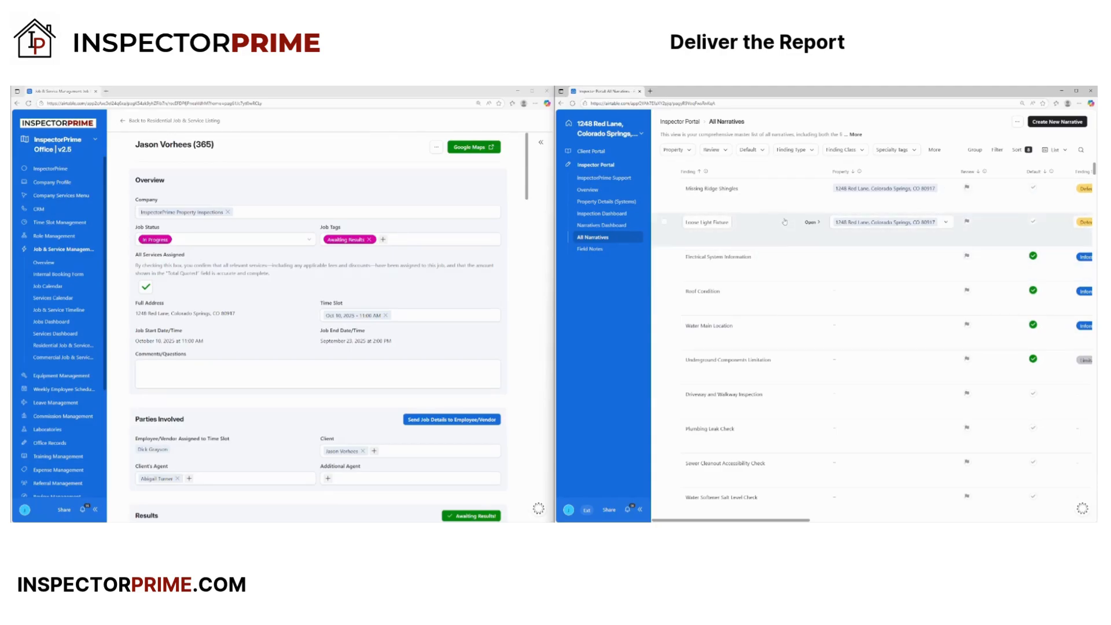
{"action": "left_click", "coordinate": [602, 202]}
{"action": "left_click", "coordinate": [755, 321]}
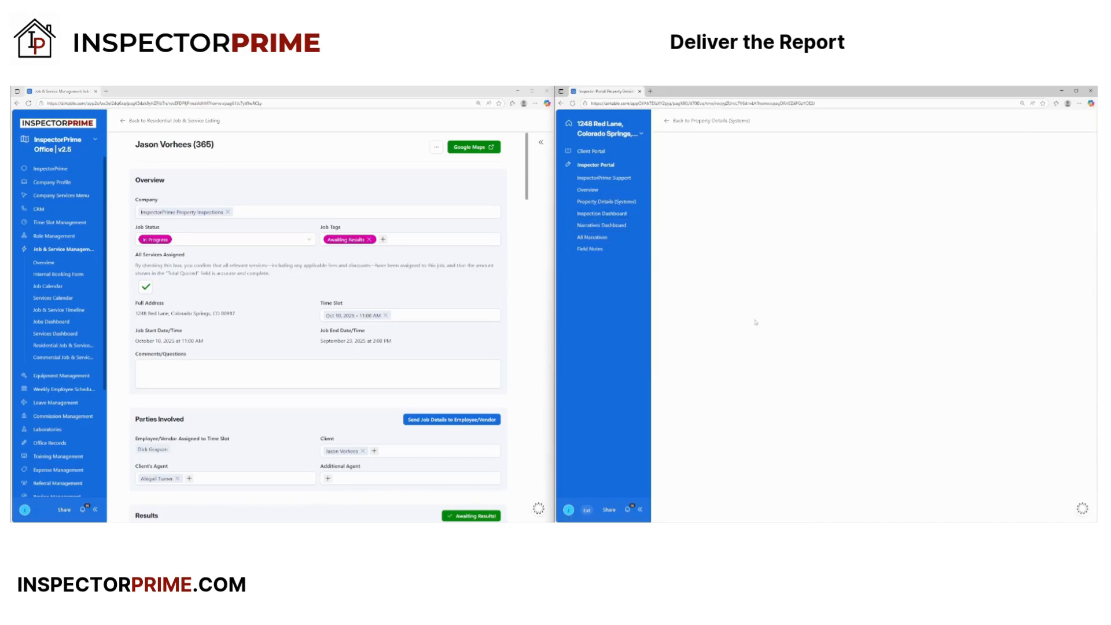
{"action": "scroll", "coordinate": [755, 322], "scroll_direction": "down", "scroll_amount": 15}
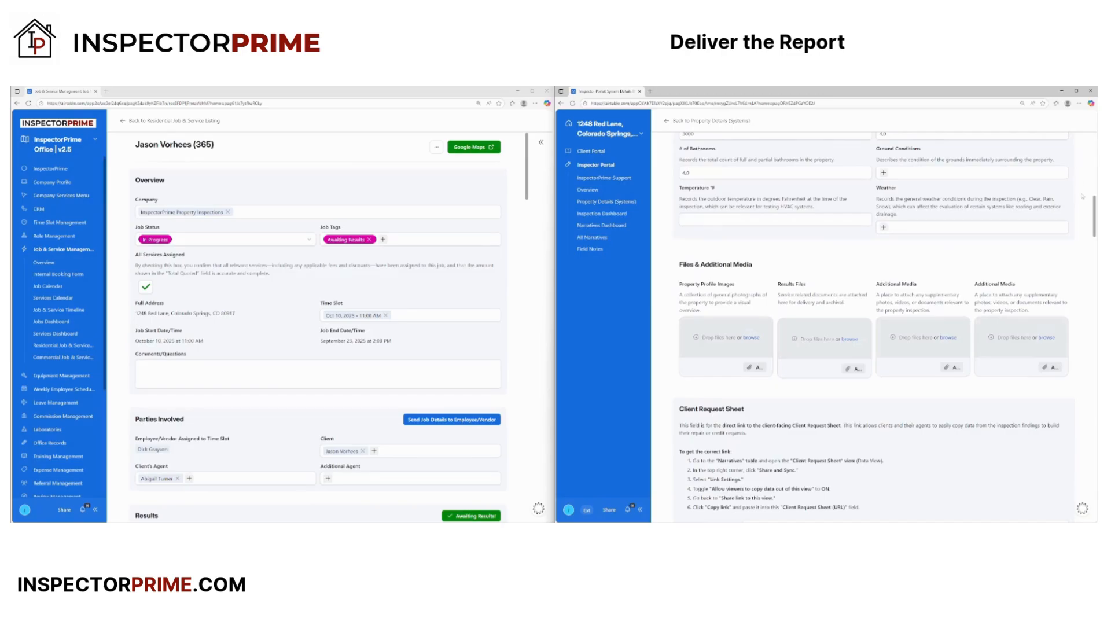
{"action": "scroll", "coordinate": [810, 339], "scroll_direction": "down", "scroll_amount": 10}
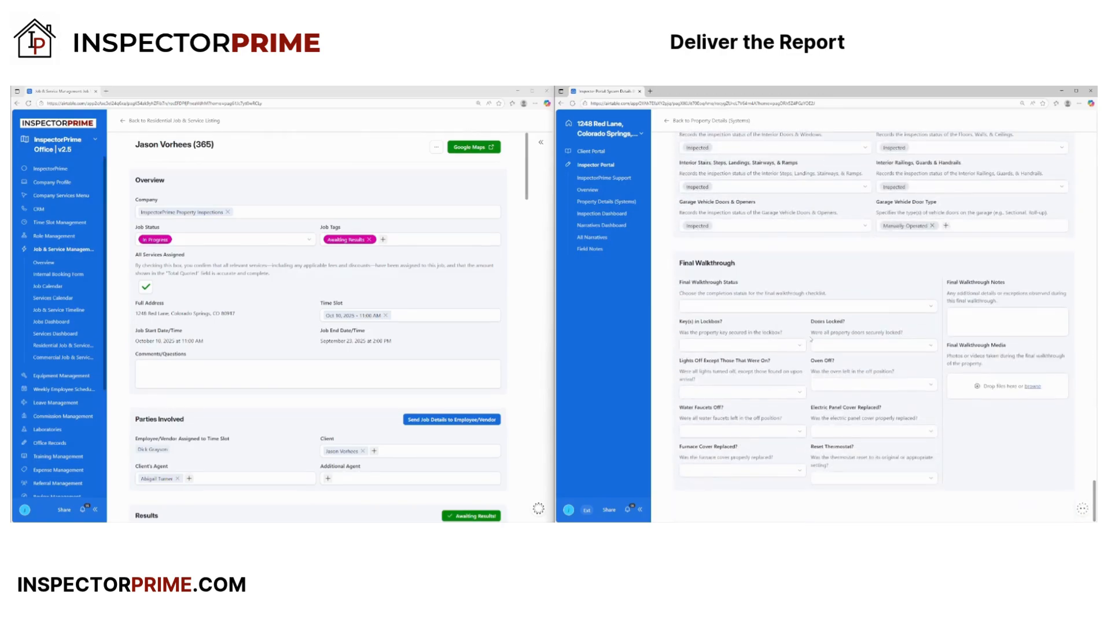
{"action": "left_click", "coordinate": [762, 307]}
{"action": "left_click", "coordinate": [725, 356]}
- Answer Yes for Key(s) in Lockbox, Doors Locked, Oven Off and Lights Off
{"action": "left_click", "coordinate": [726, 344]}
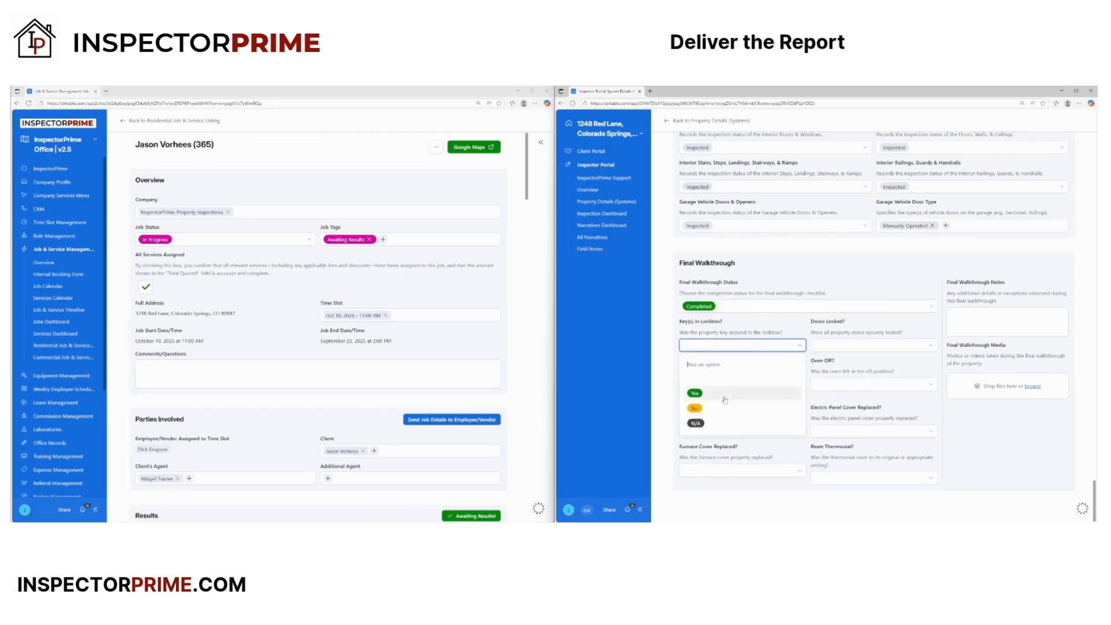
{"action": "left_click", "coordinate": [717, 387]}
{"action": "left_click", "coordinate": [835, 345]}
{"action": "left_click", "coordinate": [826, 395]}
{"action": "left_click", "coordinate": [840, 385]}
{"action": "left_click", "coordinate": [826, 432]}
{"action": "left_click", "coordinate": [782, 394]}
{"action": "left_click", "coordinate": [705, 440]}
- Answer Yes for Water Faucets Off, Electric Panel Cover Replaced, Furnace Cover Replaced and Reset Thermostat
{"action": "left_click", "coordinate": [729, 429]}
{"action": "left_click", "coordinate": [703, 479]}
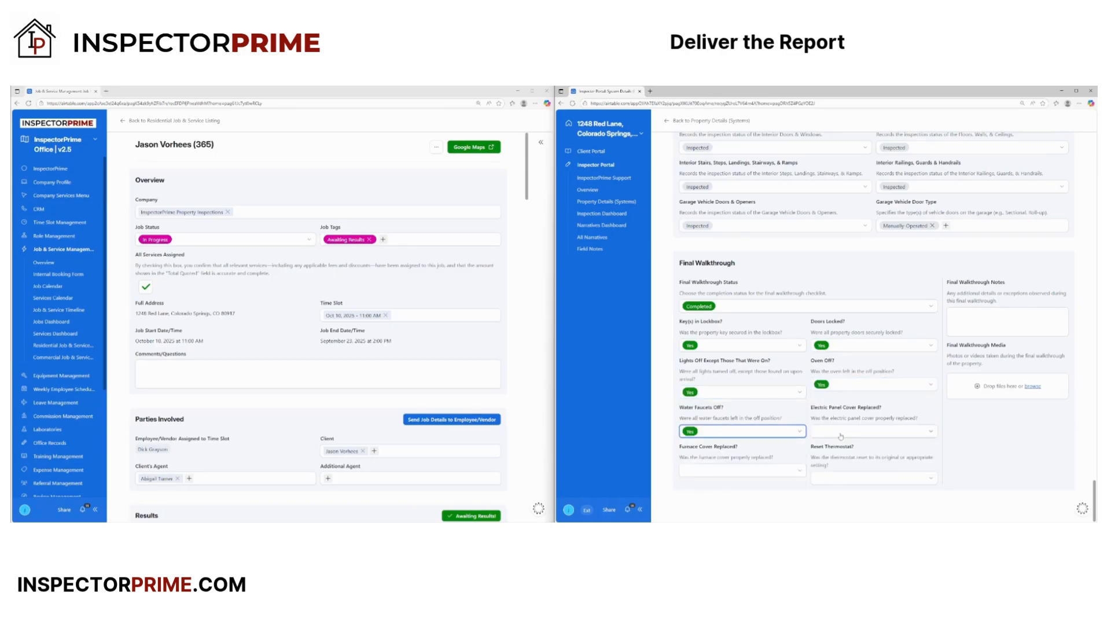
{"action": "left_click", "coordinate": [840, 434]}
{"action": "left_click", "coordinate": [825, 478]}
{"action": "left_click", "coordinate": [741, 469]}
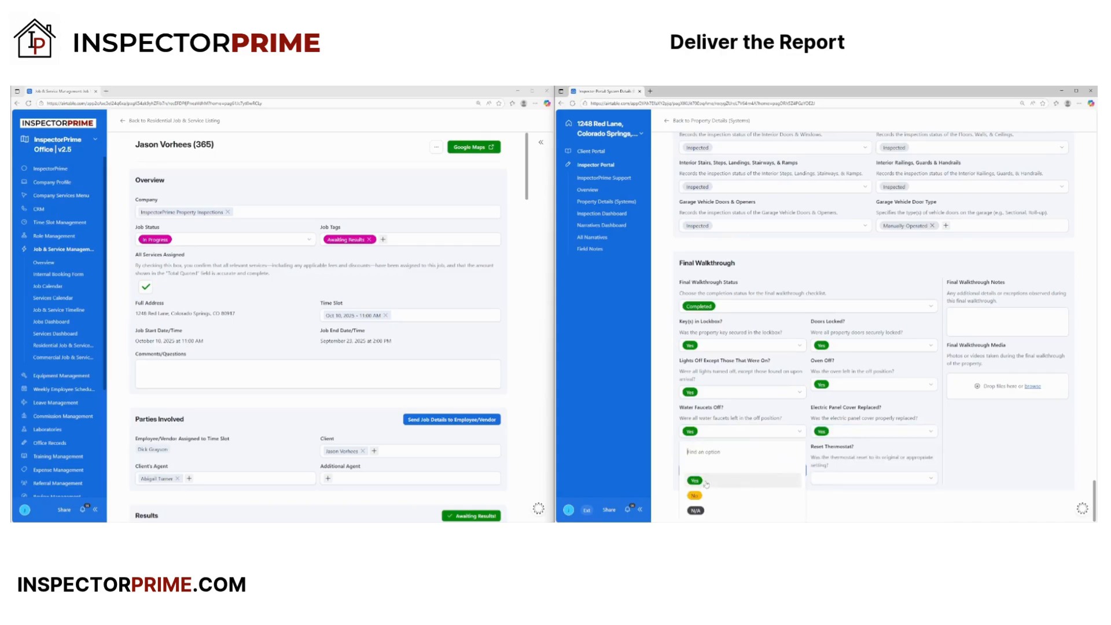
{"action": "left_click", "coordinate": [695, 510]}
{"action": "left_click", "coordinate": [835, 481]}
{"action": "left_click", "coordinate": [827, 510]}
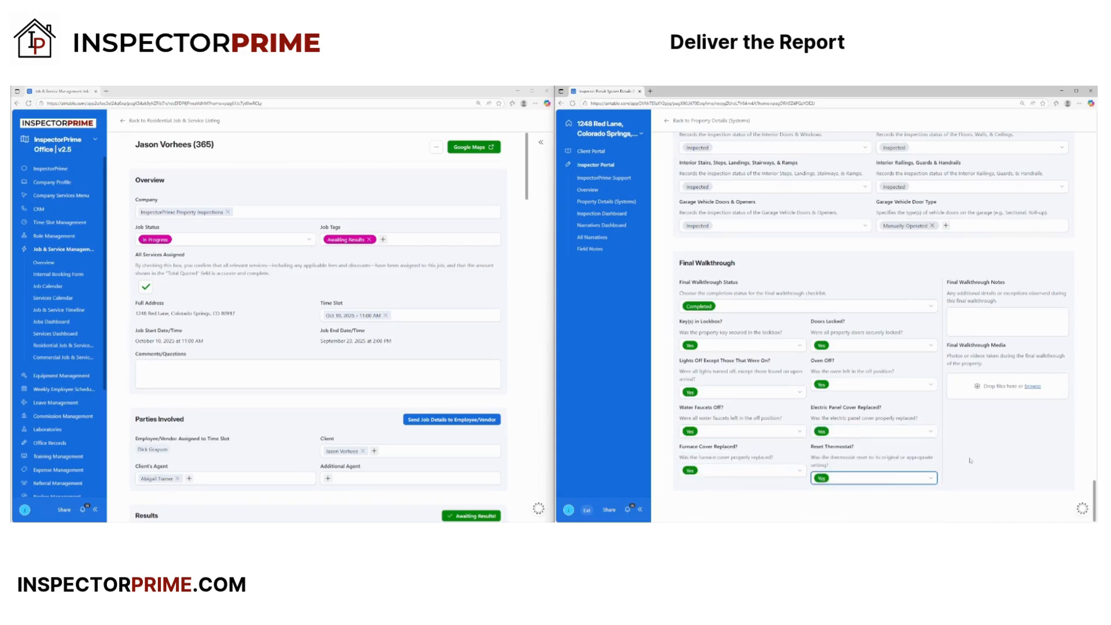
{"action": "scroll", "coordinate": [970, 461], "scroll_direction": "up", "scroll_amount": 1}
{"action": "left_click", "coordinate": [964, 380]}
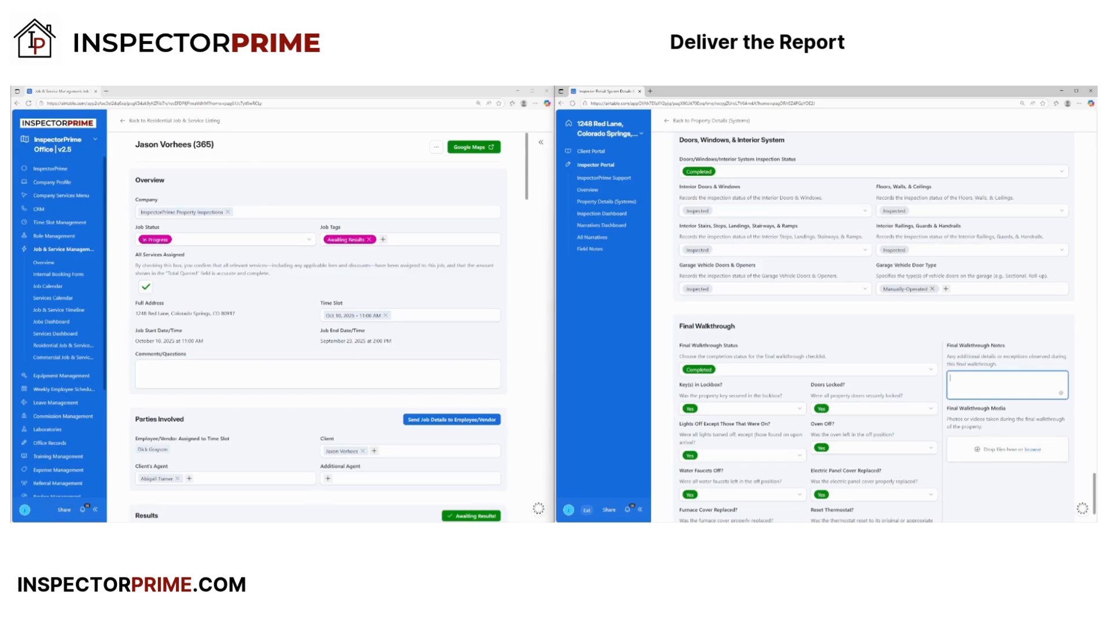
{"action": "scroll", "coordinate": [740, 417], "scroll_direction": "up", "scroll_amount": 12}
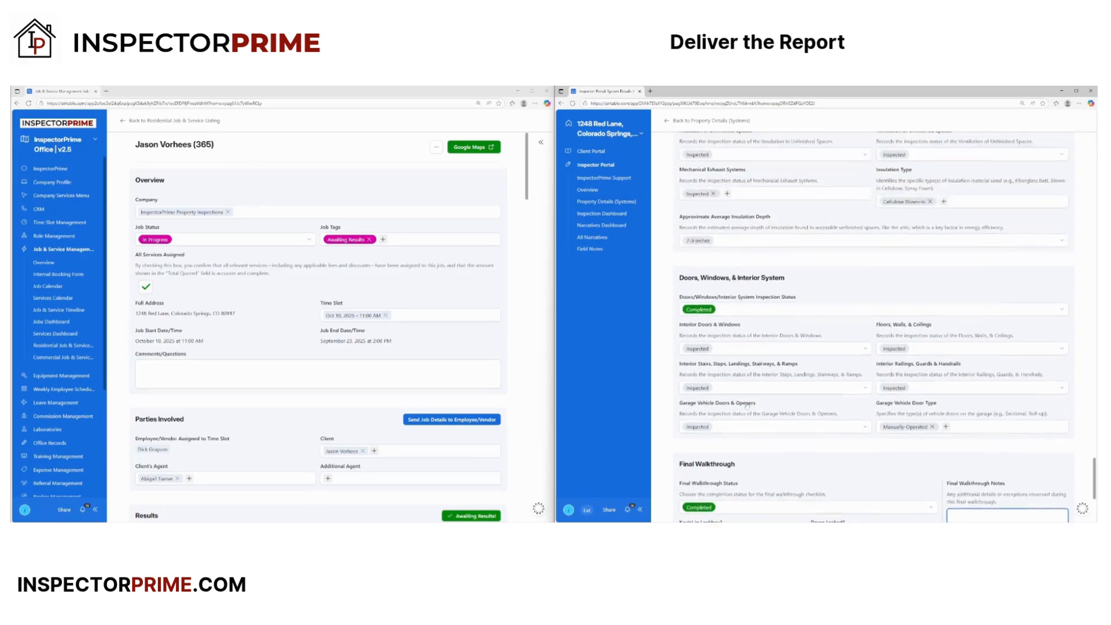
{"action": "scroll", "coordinate": [766, 417], "scroll_direction": "up", "scroll_amount": 10}
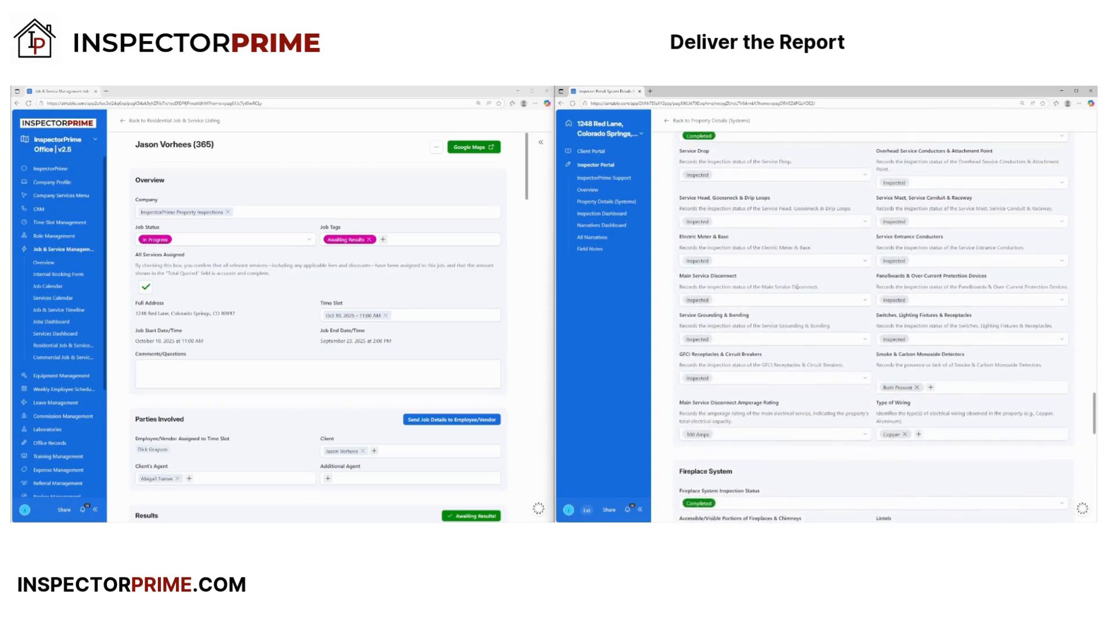
{"action": "scroll", "coordinate": [795, 199], "scroll_direction": "up", "scroll_amount": 15}
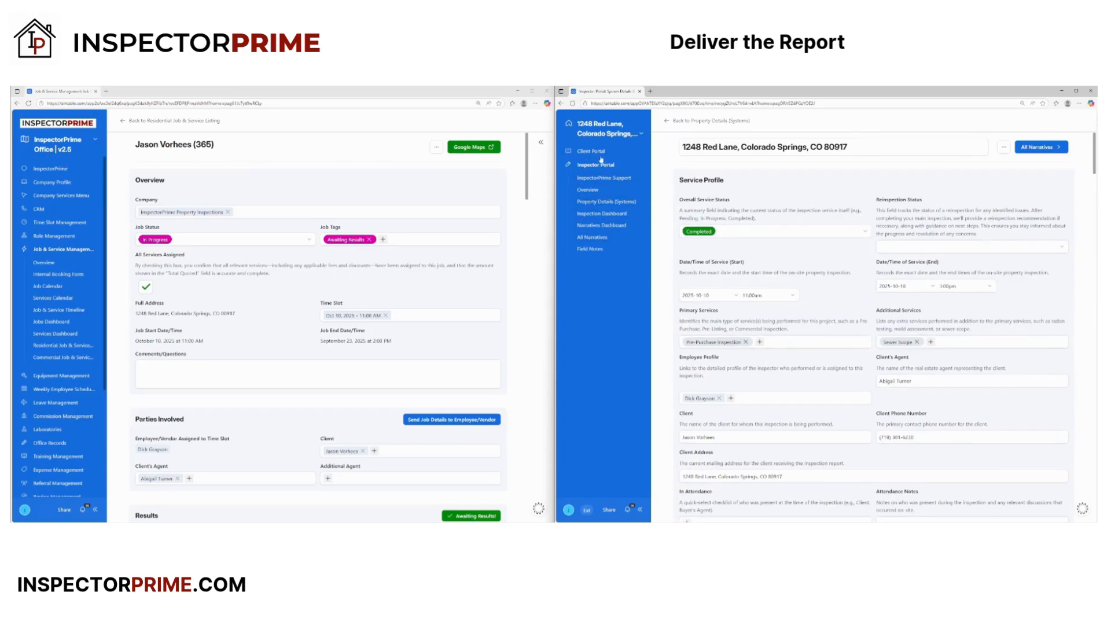
{"action": "left_click", "coordinate": [593, 152]}
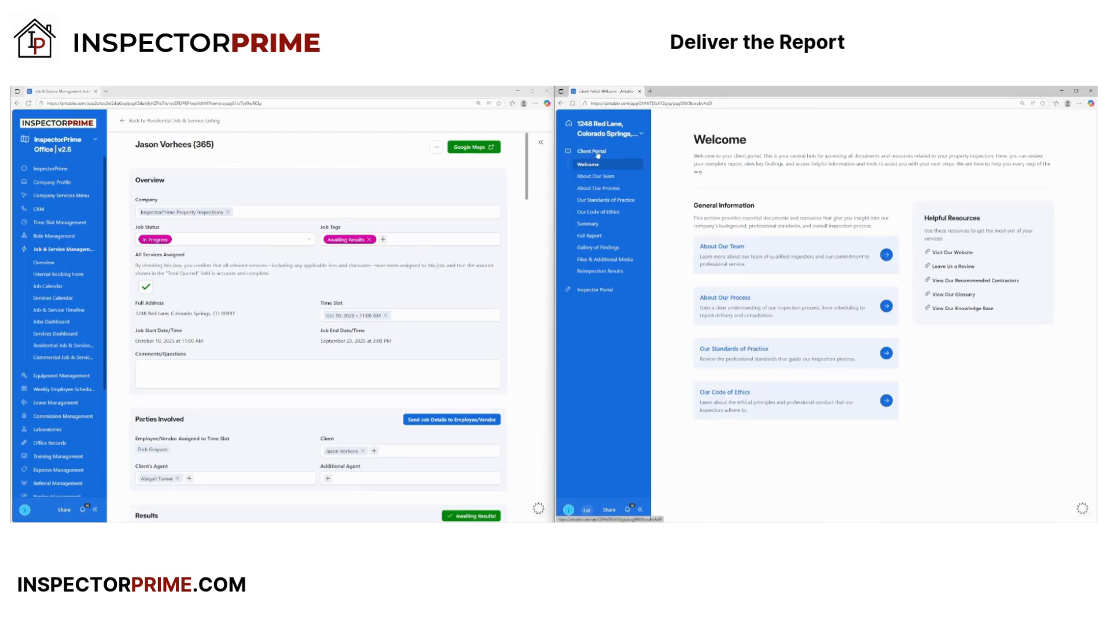
{"action": "left_click", "coordinate": [589, 224]}
{"action": "left_click", "coordinate": [746, 241]}
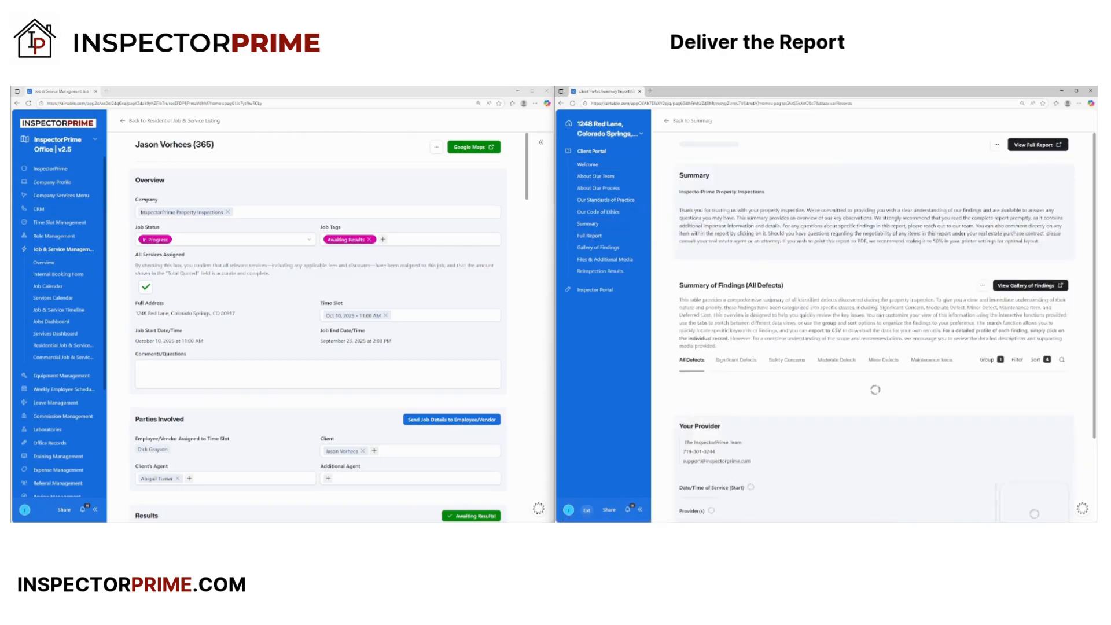
{"action": "scroll", "coordinate": [788, 363], "scroll_direction": "down", "scroll_amount": 3}
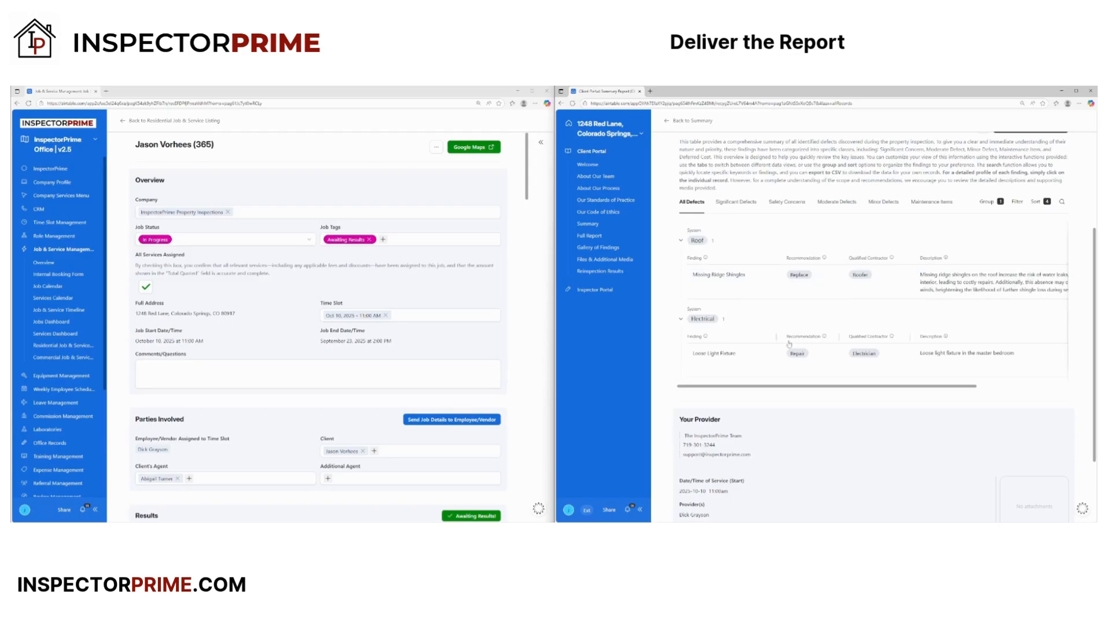
- Open the Client Portal's Welcome page in the interface editor via Edit pages
{"action": "left_click", "coordinate": [625, 132]}
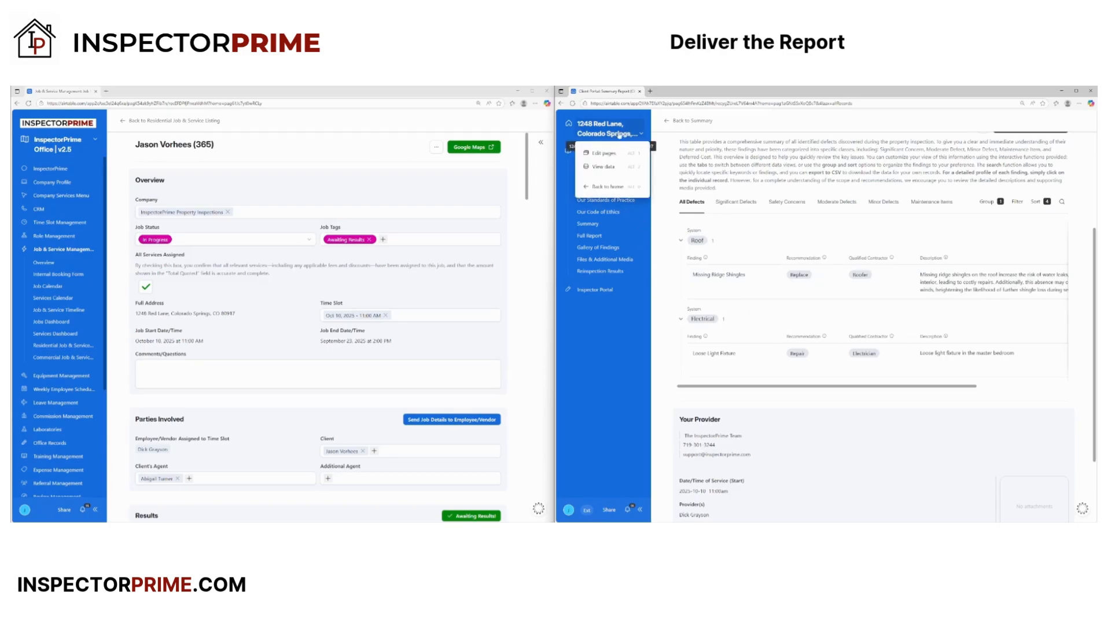
{"action": "left_click", "coordinate": [605, 153]}
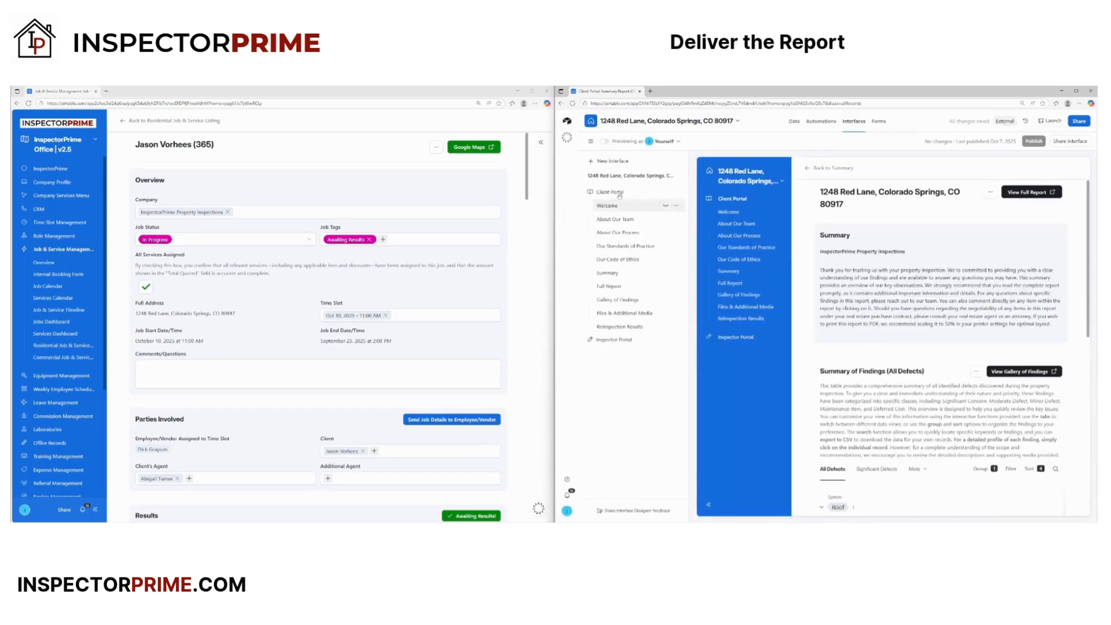
{"action": "left_click", "coordinate": [616, 191]}
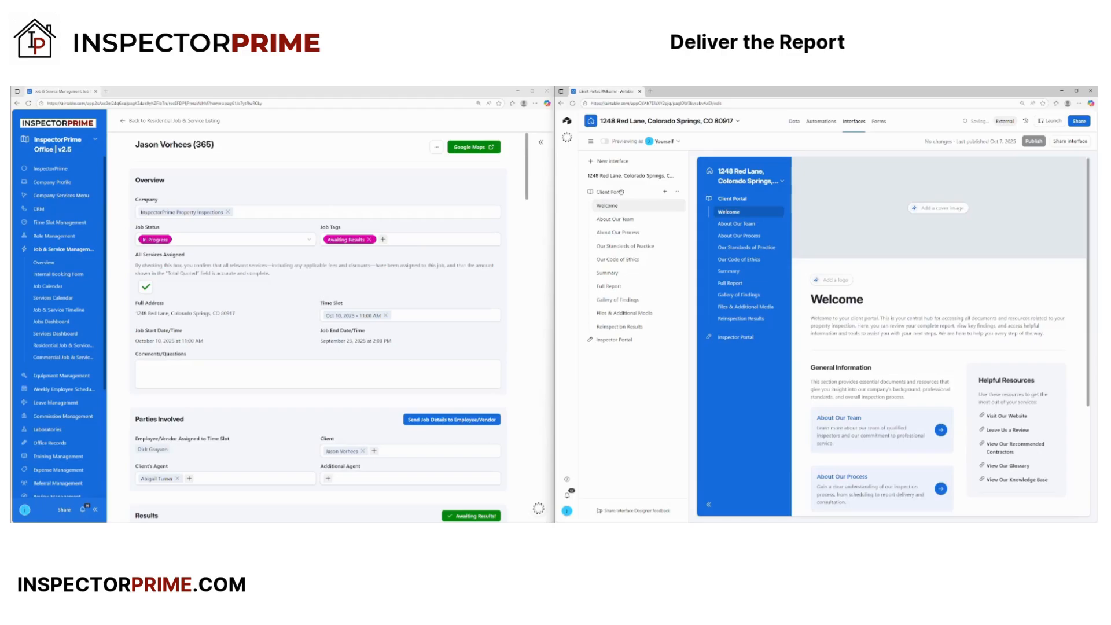
- Create a new Client Portal invite link with Commenter permission and copy the link
{"action": "left_click", "coordinate": [675, 192]}
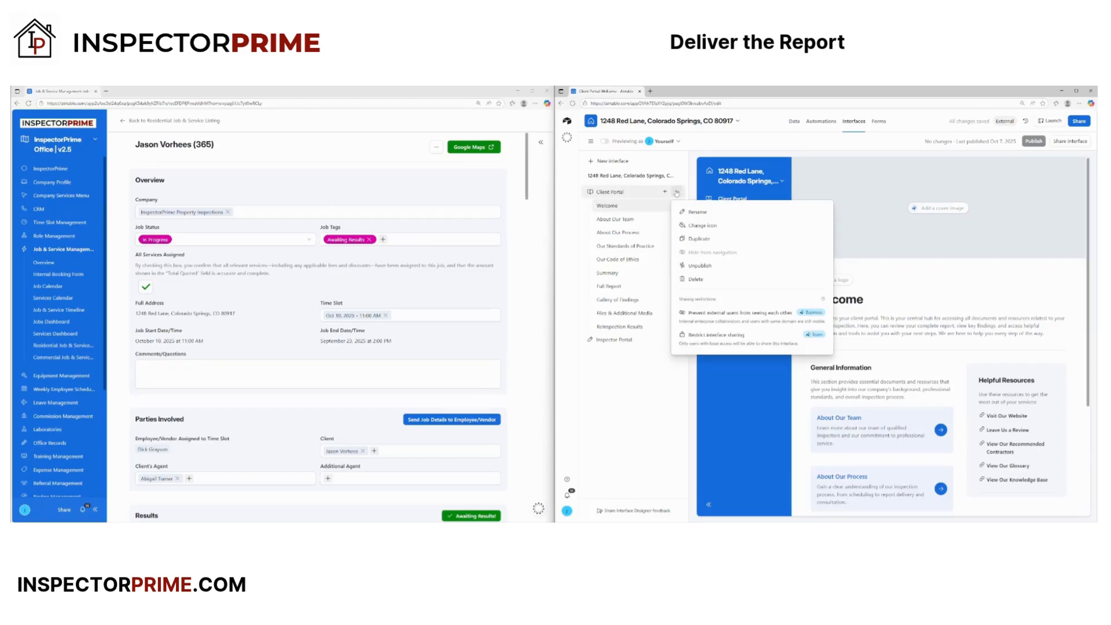
{"action": "left_click", "coordinate": [628, 194]}
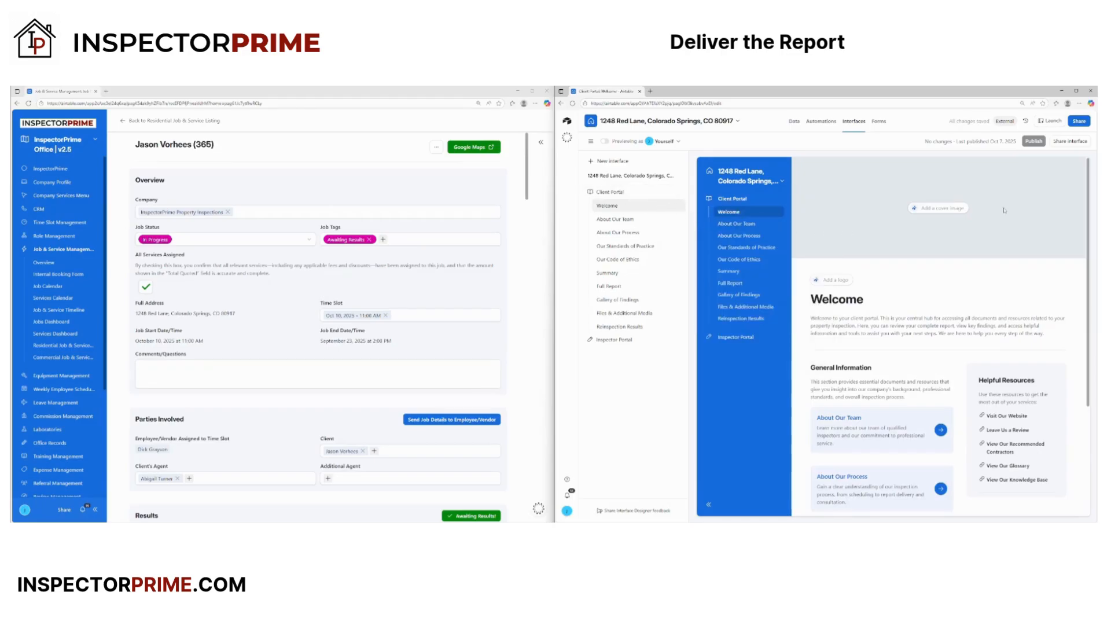
{"action": "left_click", "coordinate": [1064, 142]}
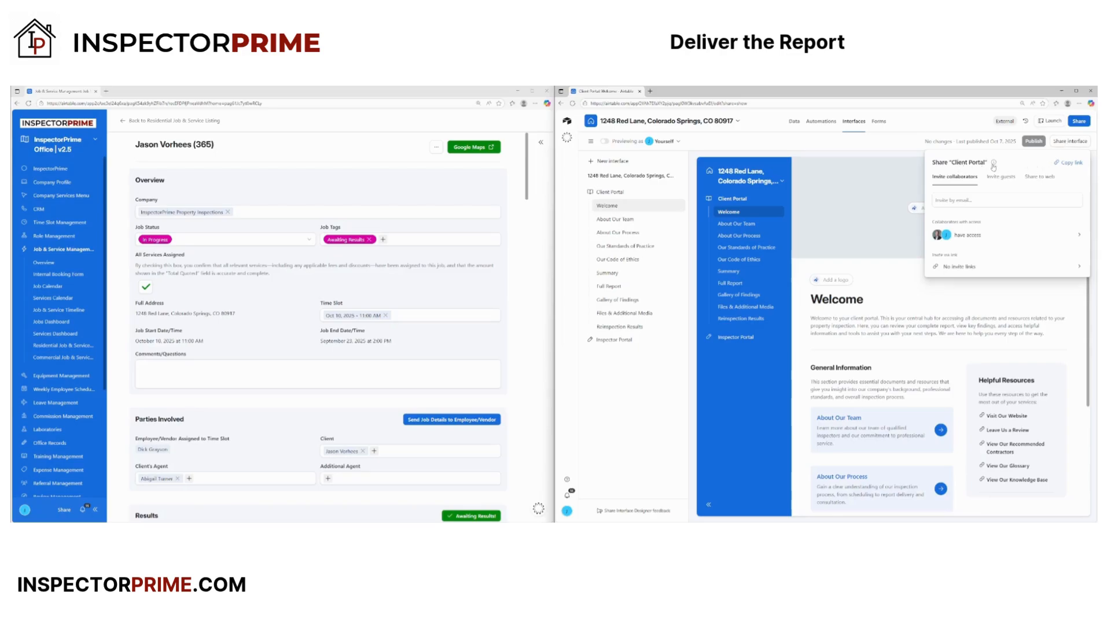
{"action": "left_click", "coordinate": [983, 269]}
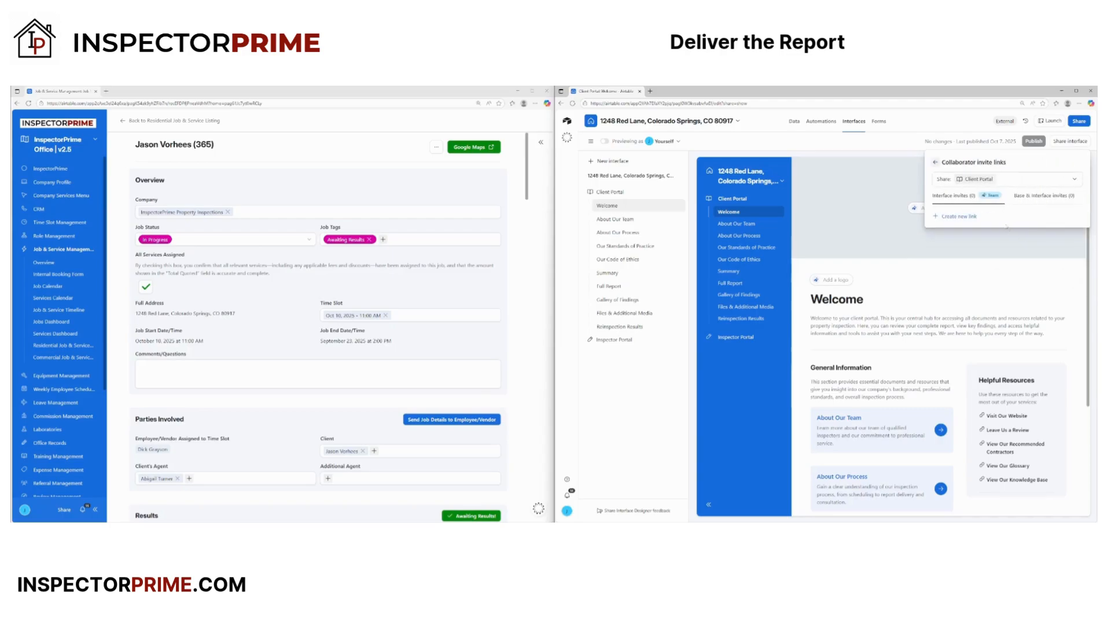
{"action": "left_click", "coordinate": [950, 217]}
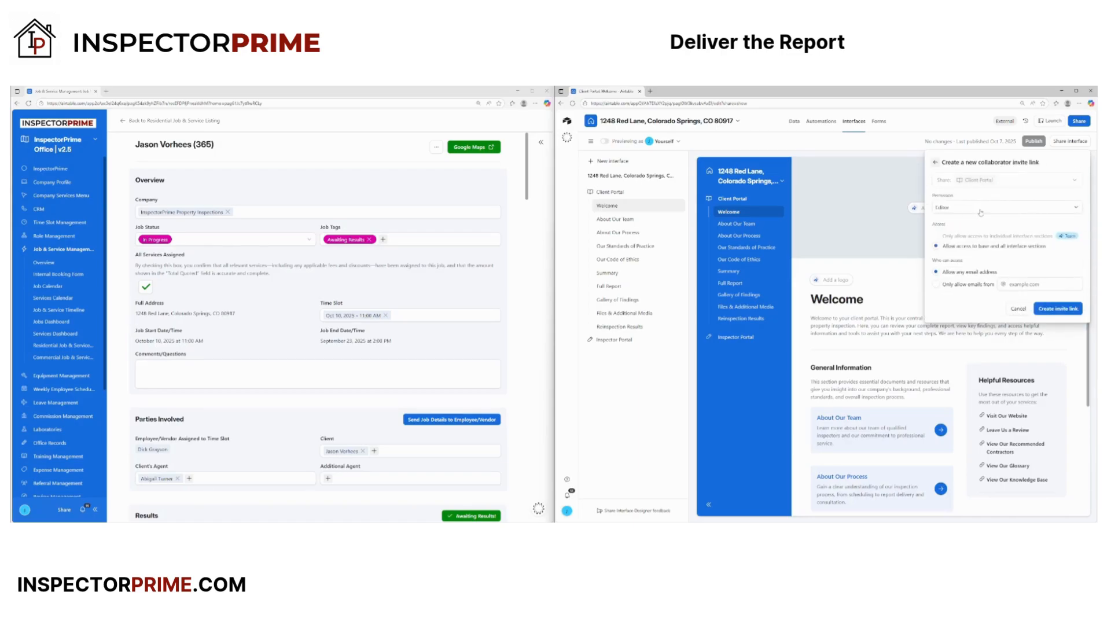
{"action": "left_click", "coordinate": [979, 212]}
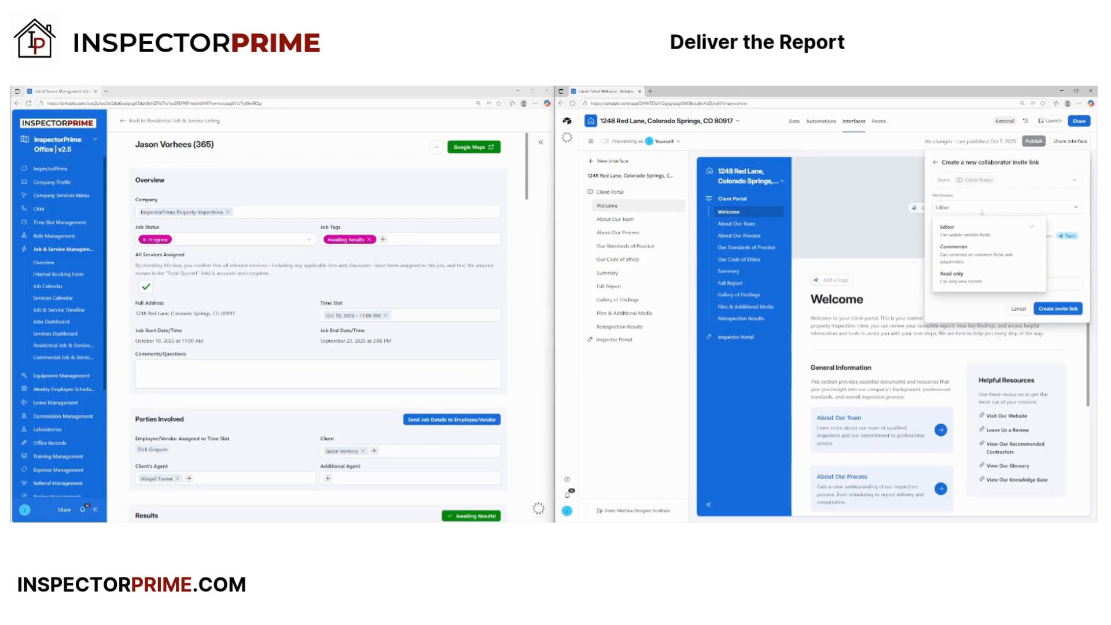
{"action": "left_click", "coordinate": [976, 256]}
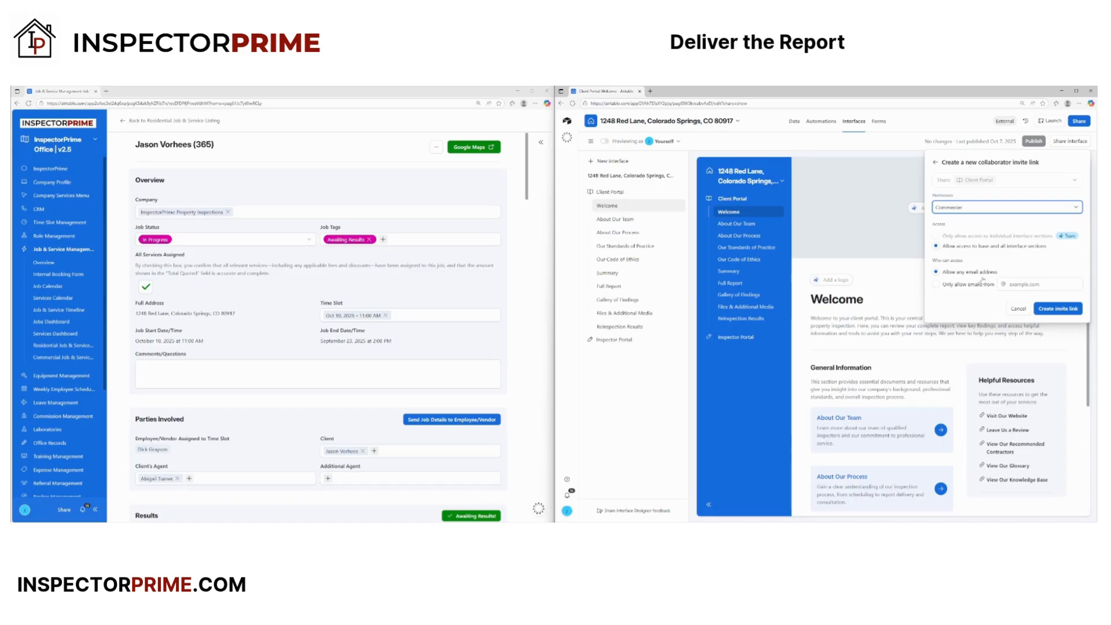
{"action": "left_click", "coordinate": [1058, 309]}
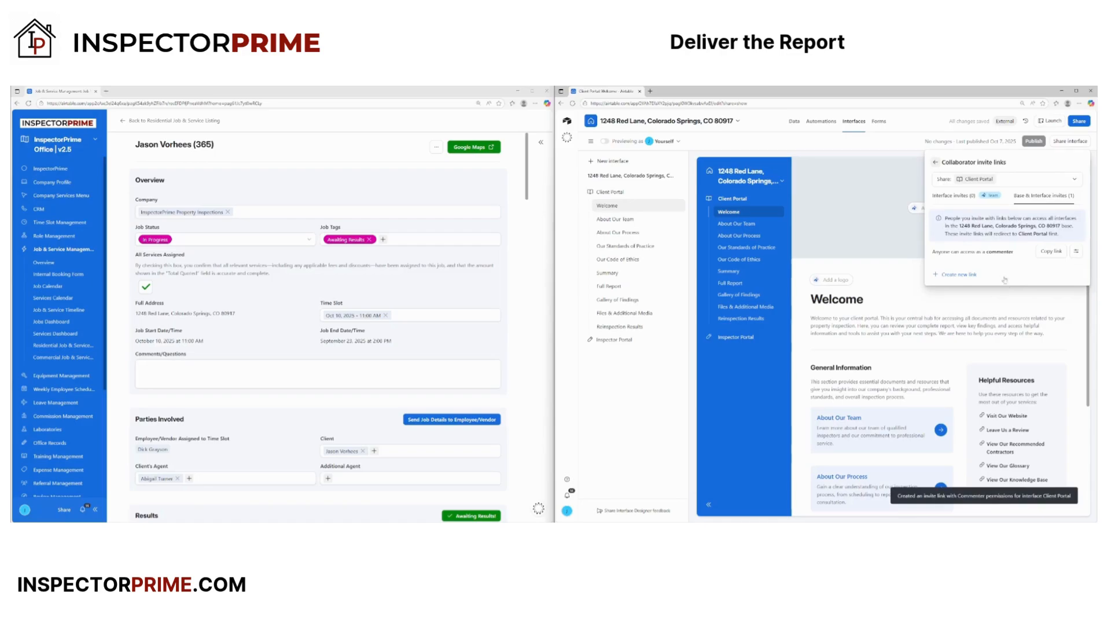
{"action": "left_click", "coordinate": [1052, 253]}
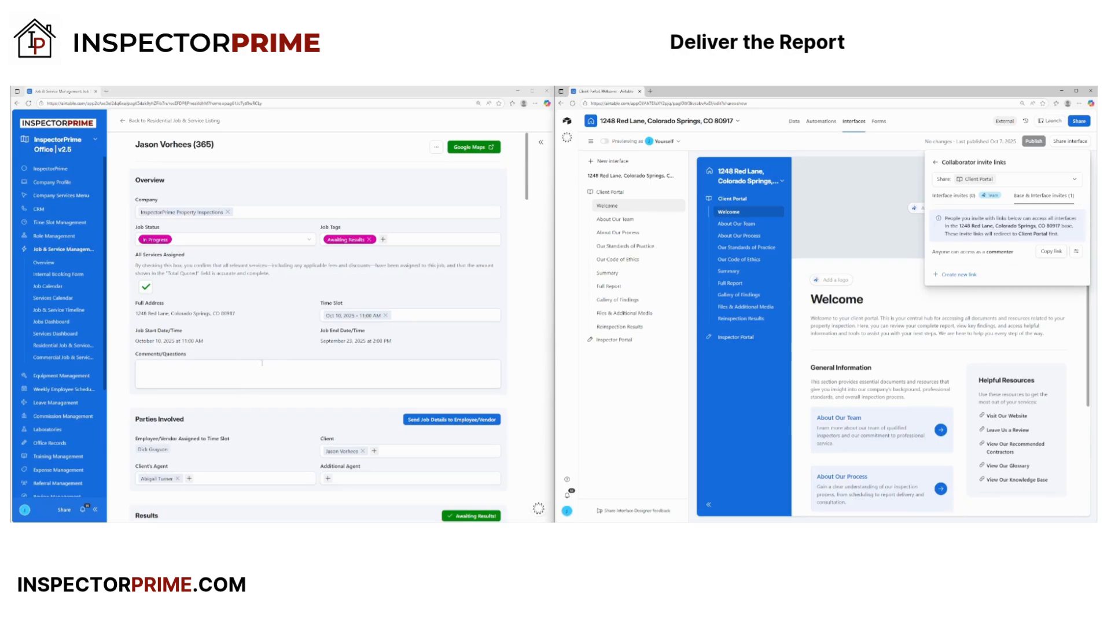
- Paste the copied Client Portal commenter invite link into Link to Online Results, then close the Collaborator invite links popover
{"action": "scroll", "coordinate": [261, 362], "scroll_direction": "down", "scroll_amount": 3}
{"action": "scroll", "coordinate": [337, 395], "scroll_direction": "down", "scroll_amount": 3}
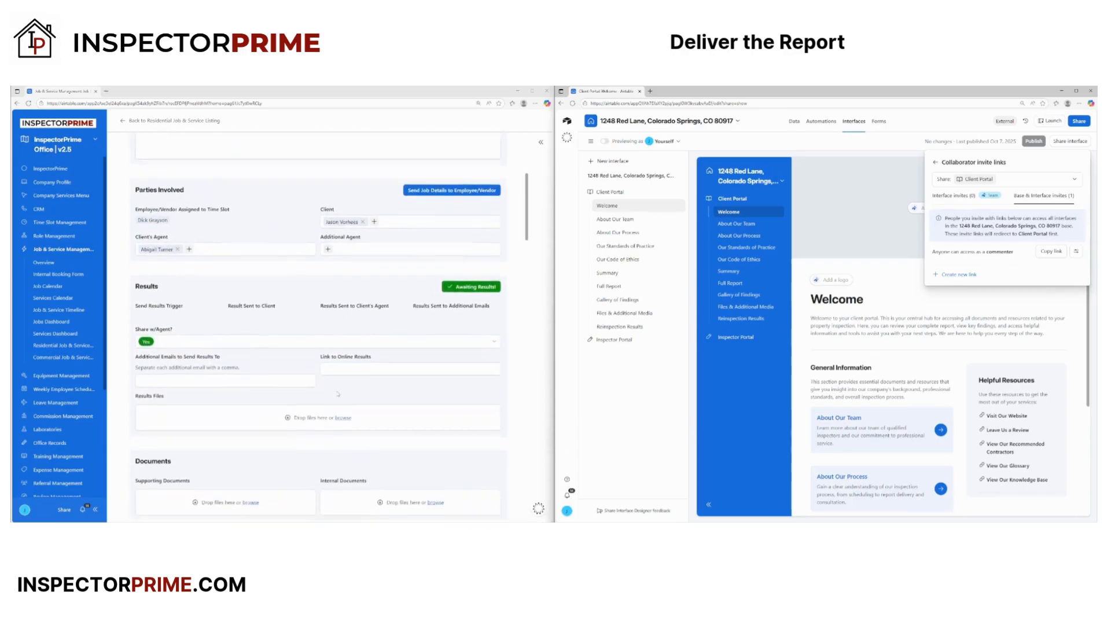
{"action": "left_click", "coordinate": [344, 317]}
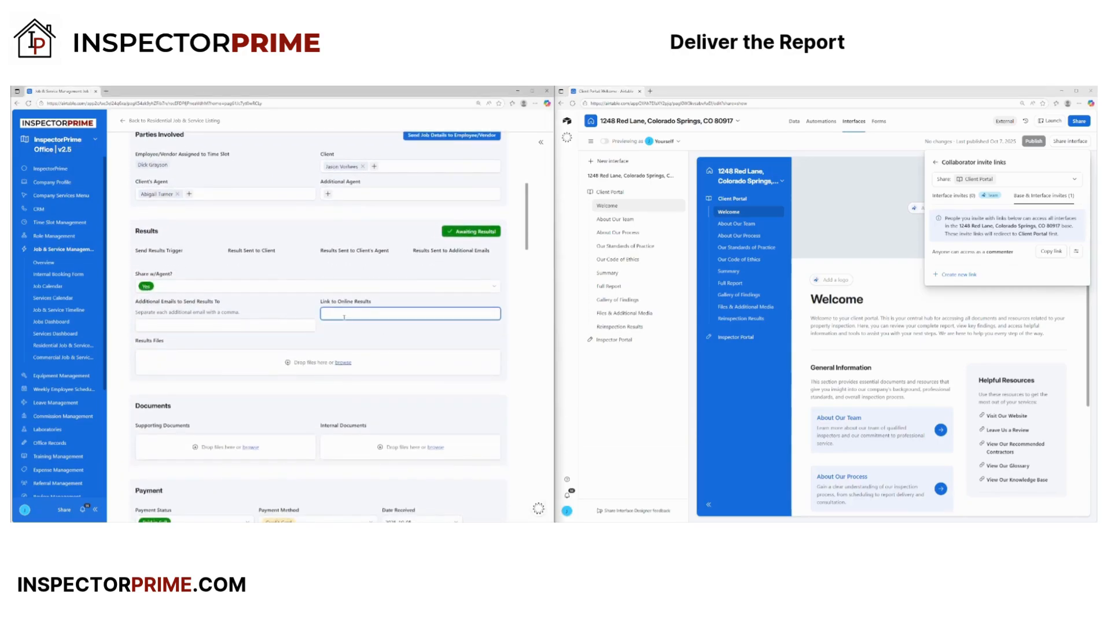
{"action": "key", "text": "ctrl+v"}
{"action": "left_click", "coordinate": [375, 339]}
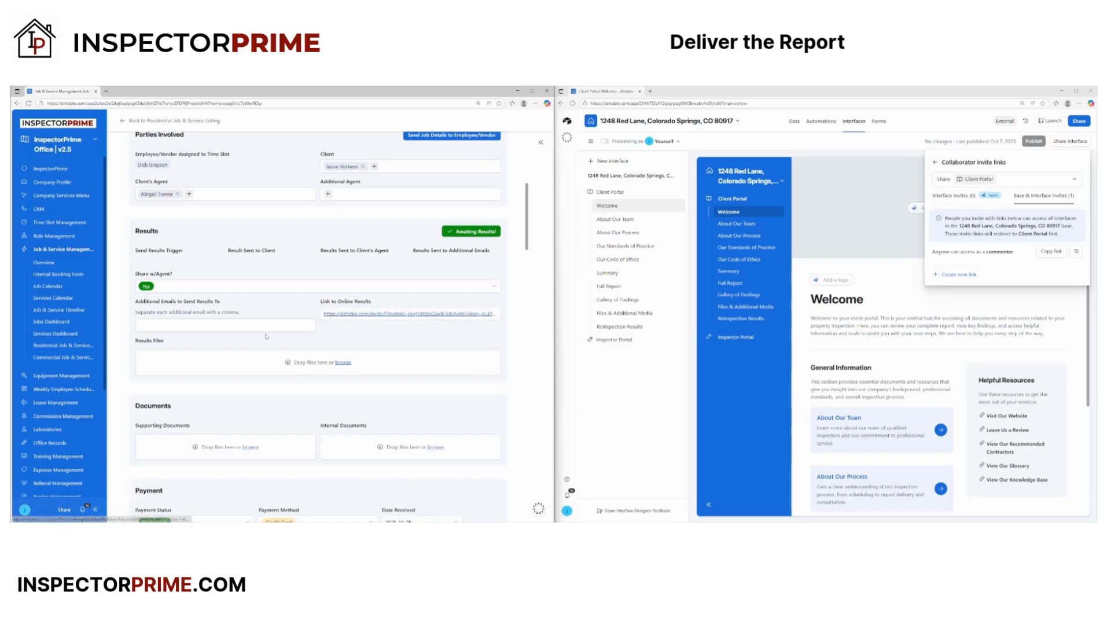
{"action": "scroll", "coordinate": [303, 344], "scroll_direction": "down", "scroll_amount": 1}
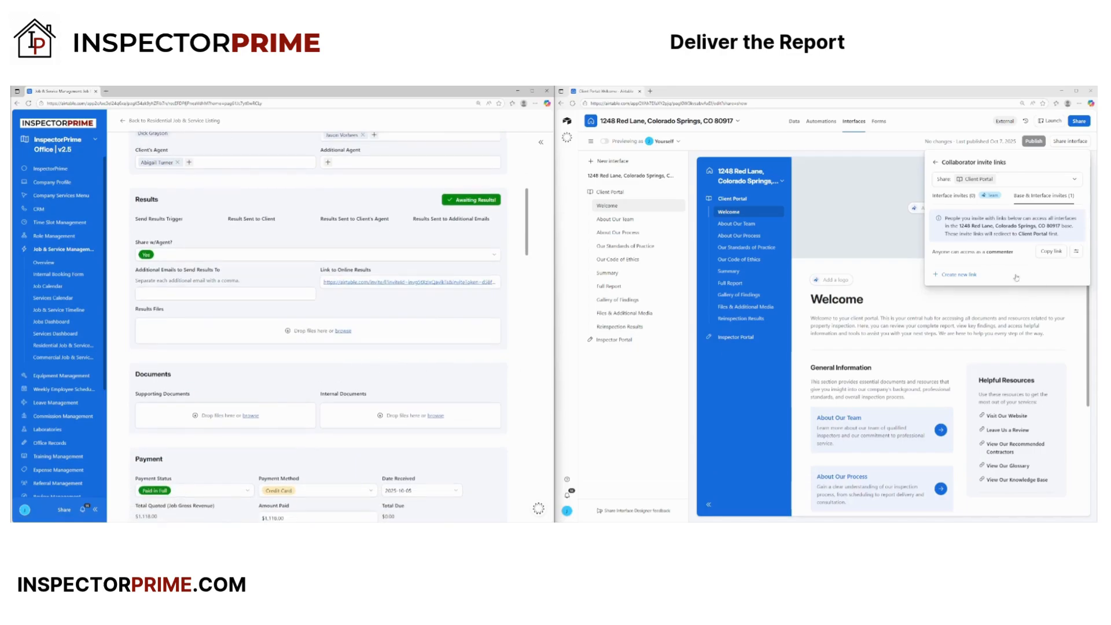
{"action": "left_click", "coordinate": [889, 238]}
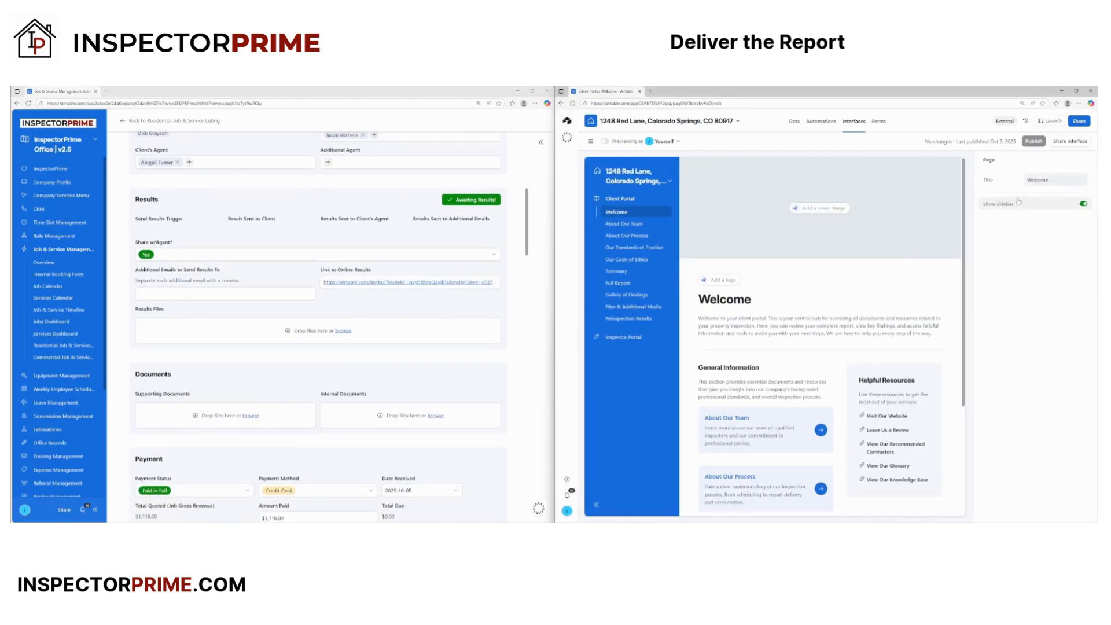
{"action": "left_click", "coordinate": [1050, 121]}
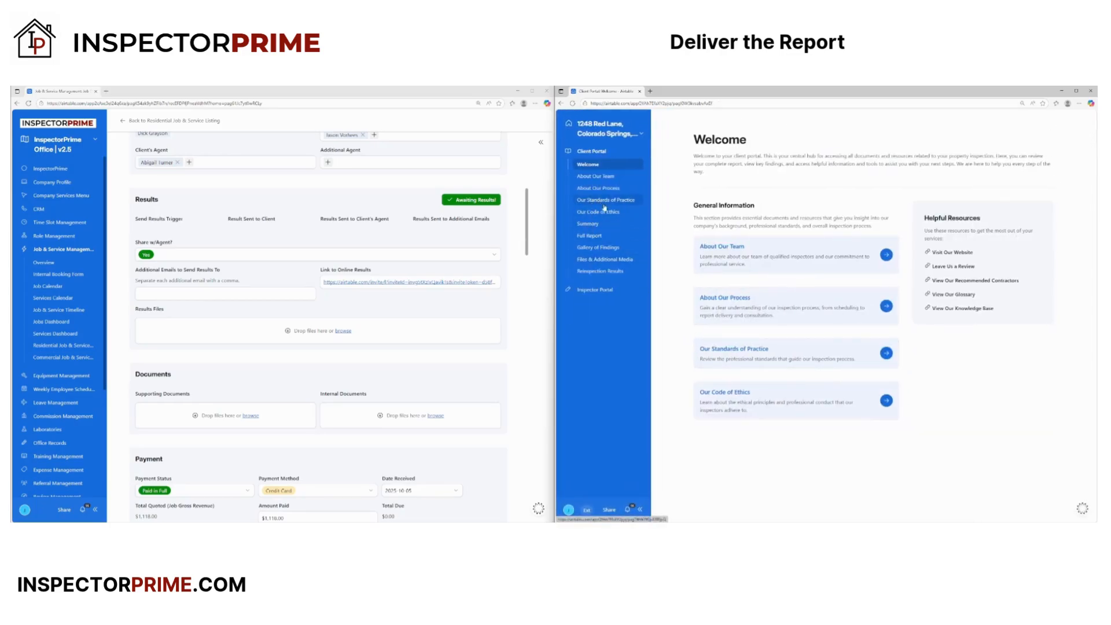
{"action": "left_click", "coordinate": [595, 225]}
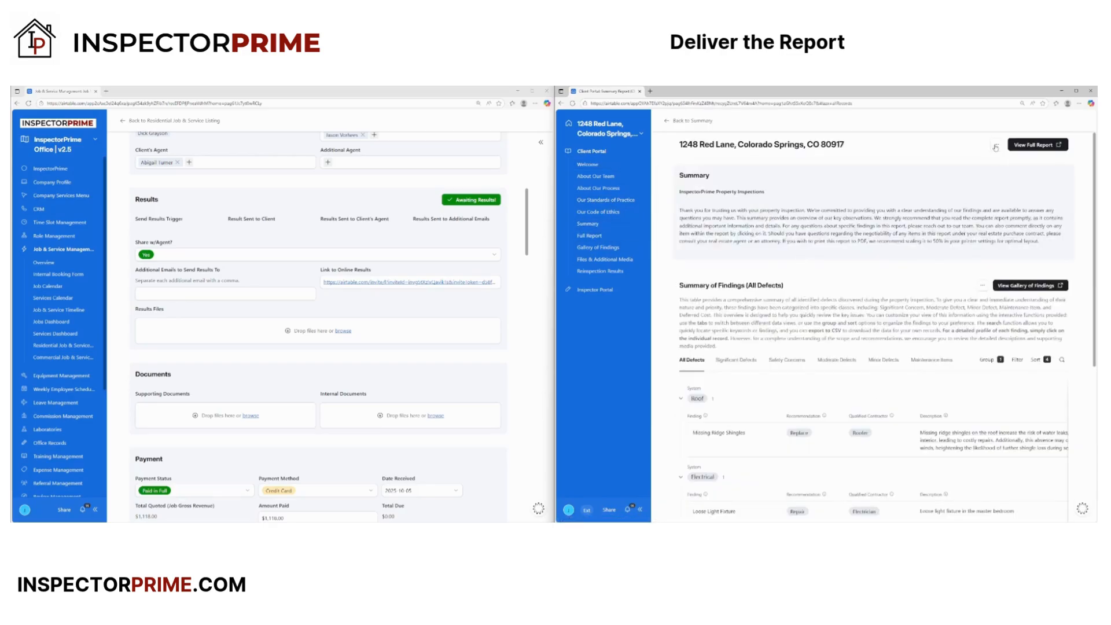
{"action": "left_click", "coordinate": [997, 148]}
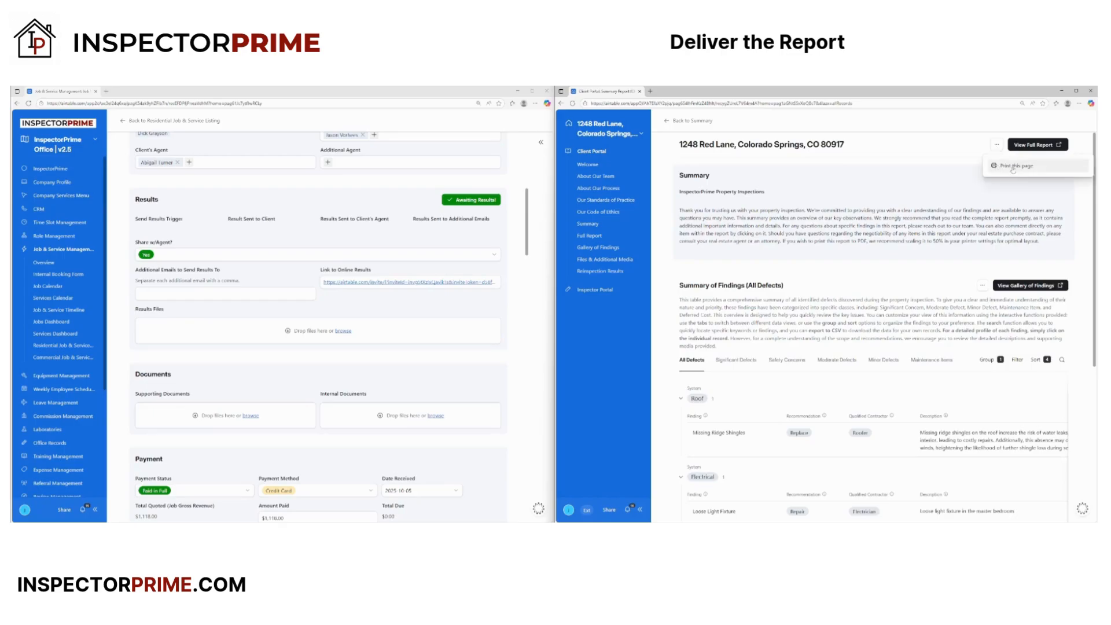
{"action": "left_click", "coordinate": [1011, 168]}
{"action": "left_click", "coordinate": [766, 308]}
{"action": "left_click", "coordinate": [871, 344]}
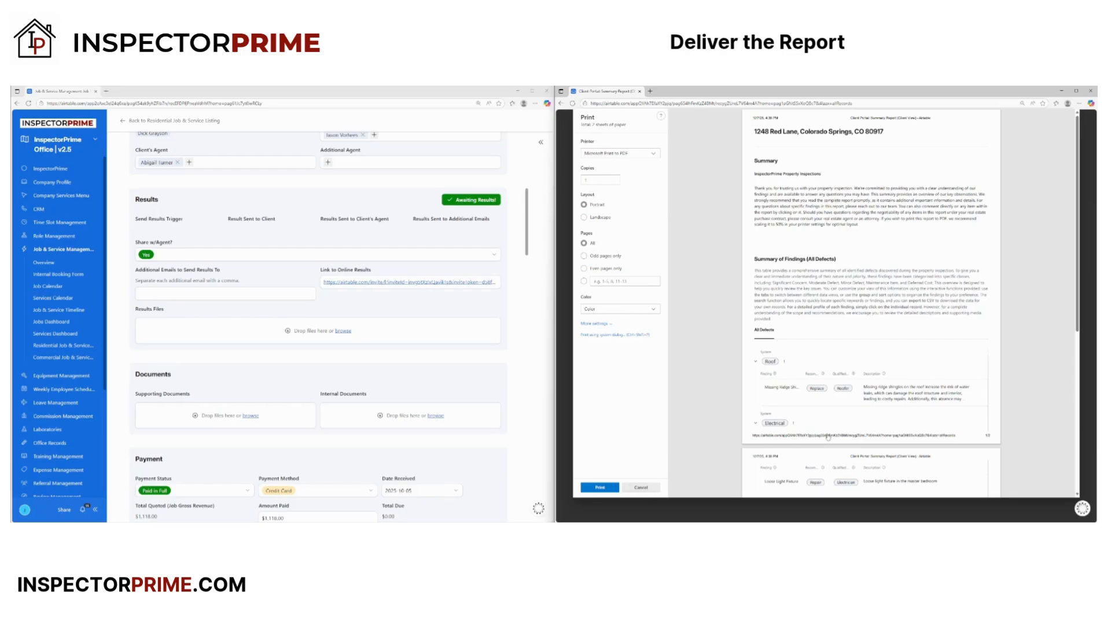
{"action": "scroll", "coordinate": [817, 439], "scroll_direction": "down", "scroll_amount": 3}
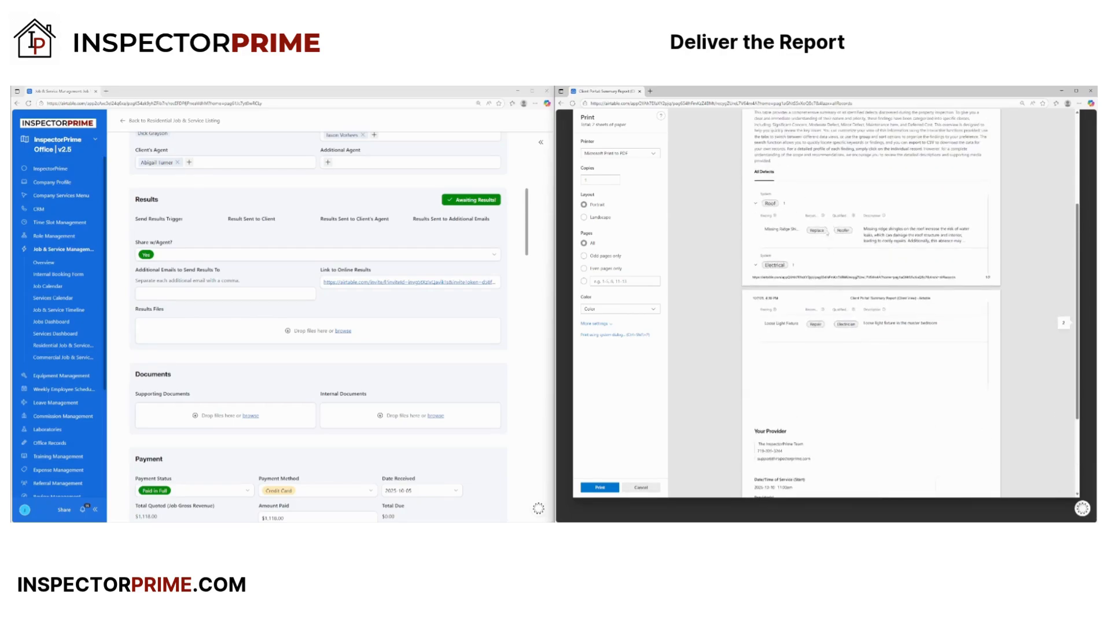
{"action": "scroll", "coordinate": [784, 427], "scroll_direction": "up", "scroll_amount": 5}
{"action": "left_click", "coordinate": [640, 487]}
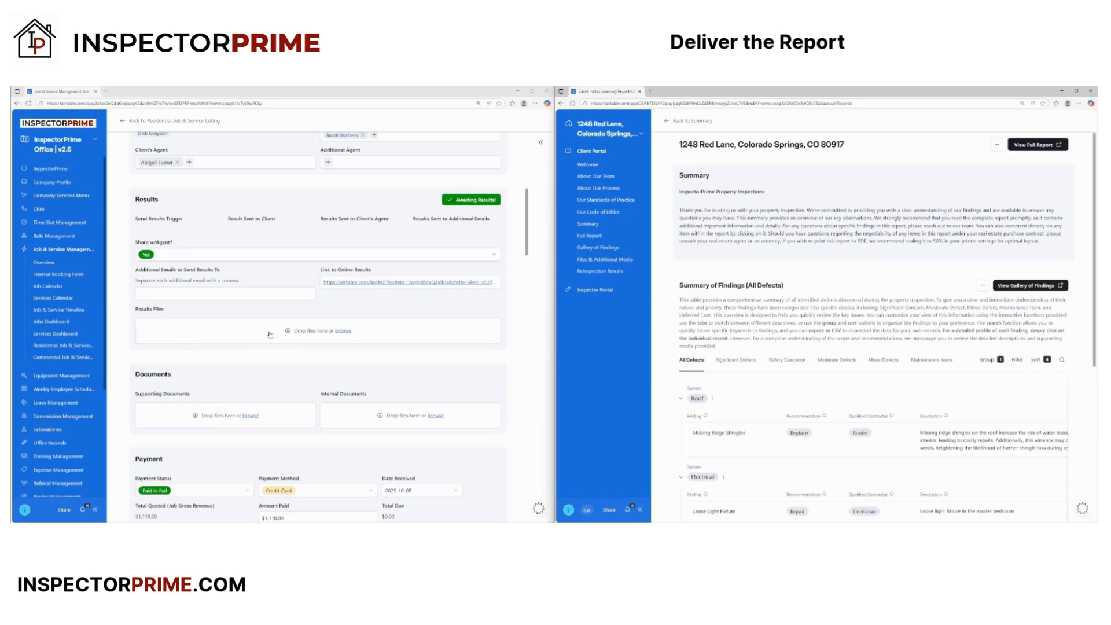
- Set Sewer Scope Inspection's Service Status to Completed and copy it to the other four services
{"action": "scroll", "coordinate": [345, 397], "scroll_direction": "down", "scroll_amount": 15}
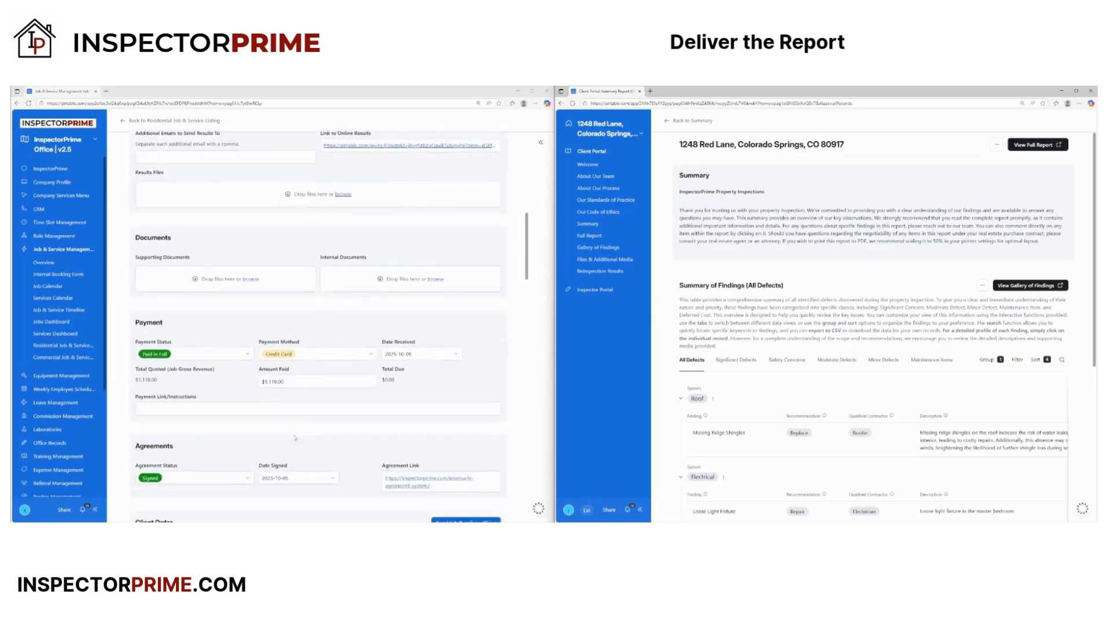
{"action": "scroll", "coordinate": [295, 443], "scroll_direction": "down", "scroll_amount": 3}
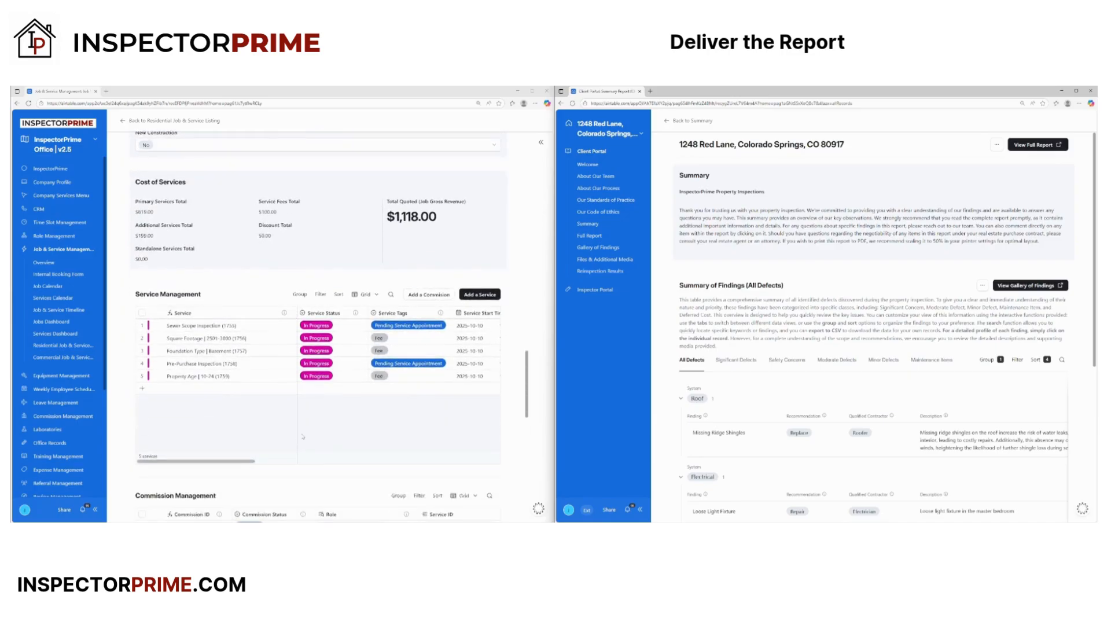
{"action": "left_click", "coordinate": [354, 327]}
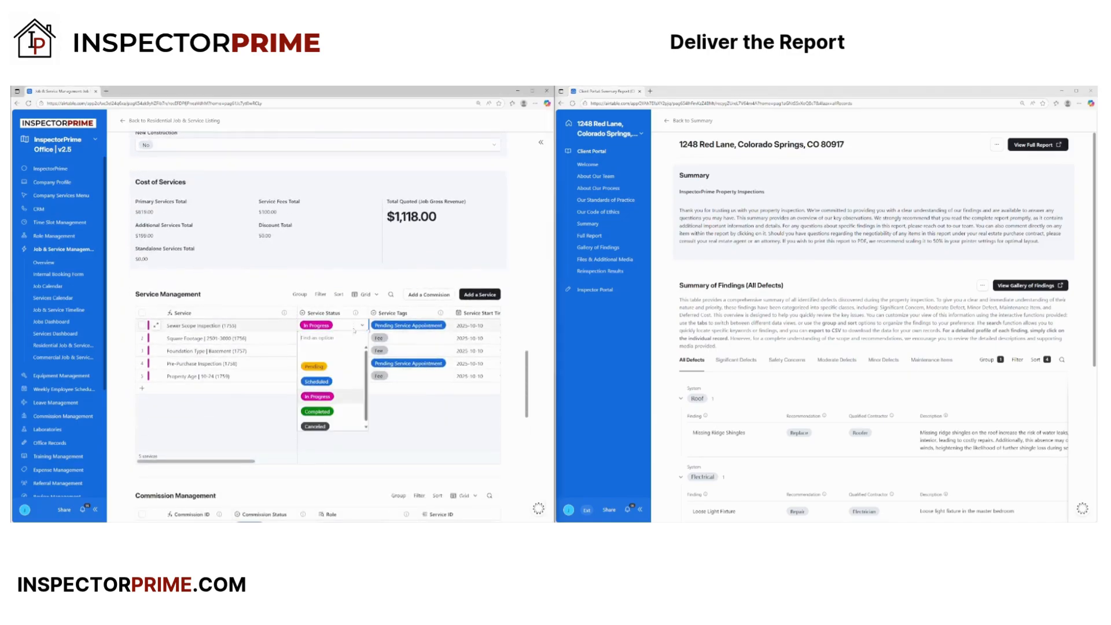
{"action": "left_click", "coordinate": [327, 412]}
{"action": "left_click", "coordinate": [348, 327]}
{"action": "left_click", "coordinate": [348, 327]}
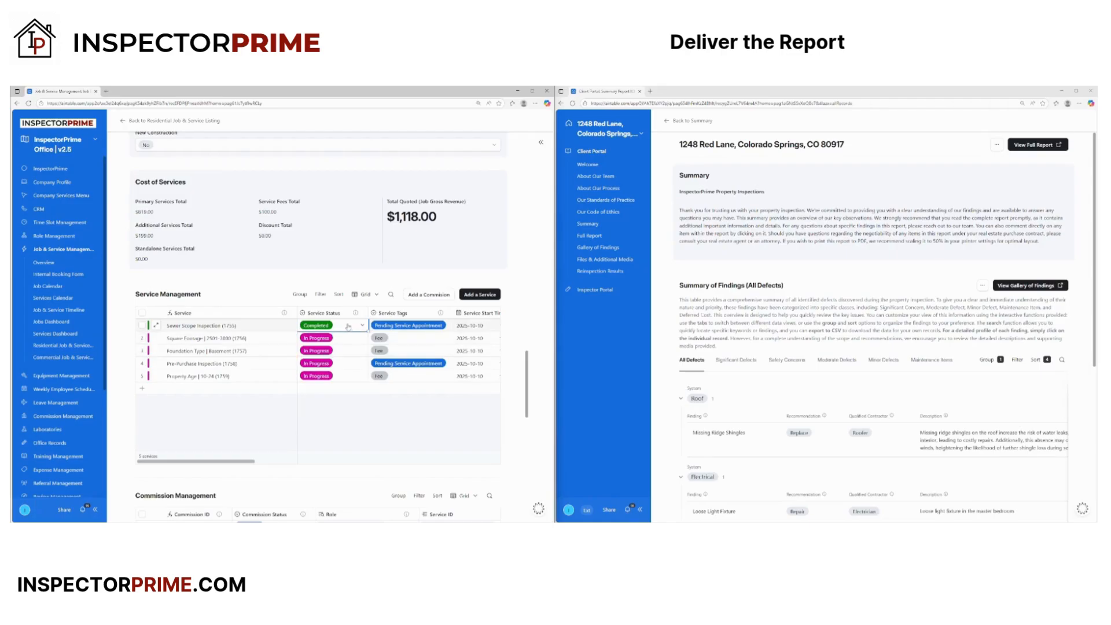
{"action": "key", "text": "ctrl+c"}
{"action": "left_click_drag", "start_coordinate": [347, 338], "coordinate": [349, 379]}
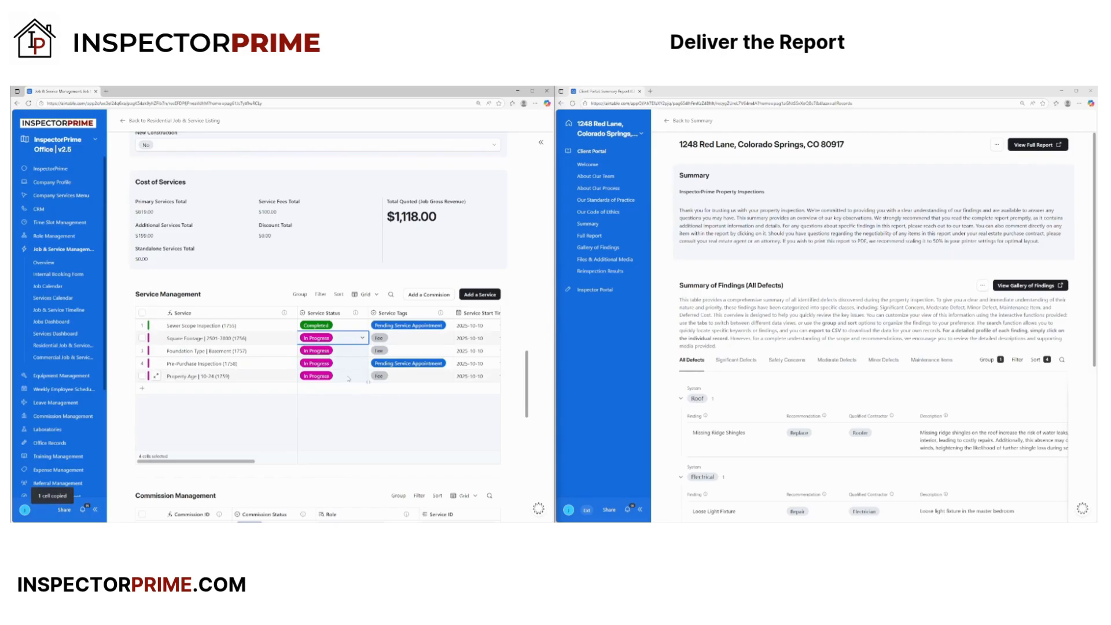
{"action": "key", "text": "ctrl+v"}
- Tag the Sewer Scope Inspection and Pre-Purchase Inspection services Completed
{"action": "double_click", "coordinate": [408, 325]}
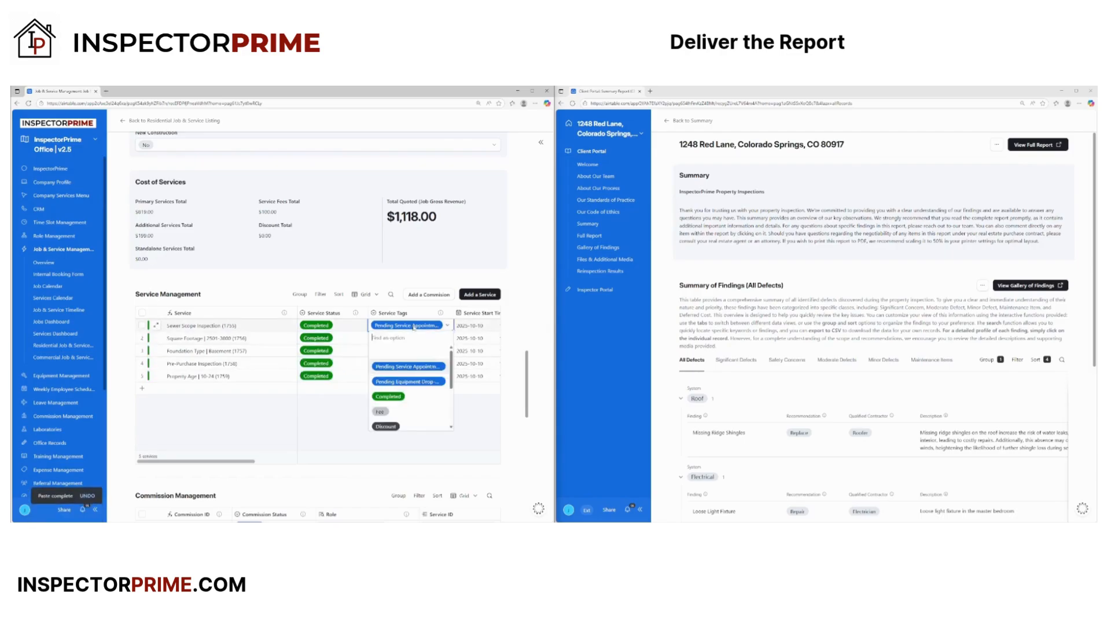
{"action": "left_click", "coordinate": [388, 397]}
{"action": "left_click", "coordinate": [405, 363]}
{"action": "left_click", "coordinate": [405, 363]}
{"action": "left_click", "coordinate": [402, 434]}
{"action": "left_click_drag", "start_coordinate": [254, 461], "coordinate": [214, 463]}
- Mark the job Completed using the Completed/Awaiting Results action beside Google Maps
{"action": "scroll", "coordinate": [305, 466], "scroll_direction": "down", "scroll_amount": 2}
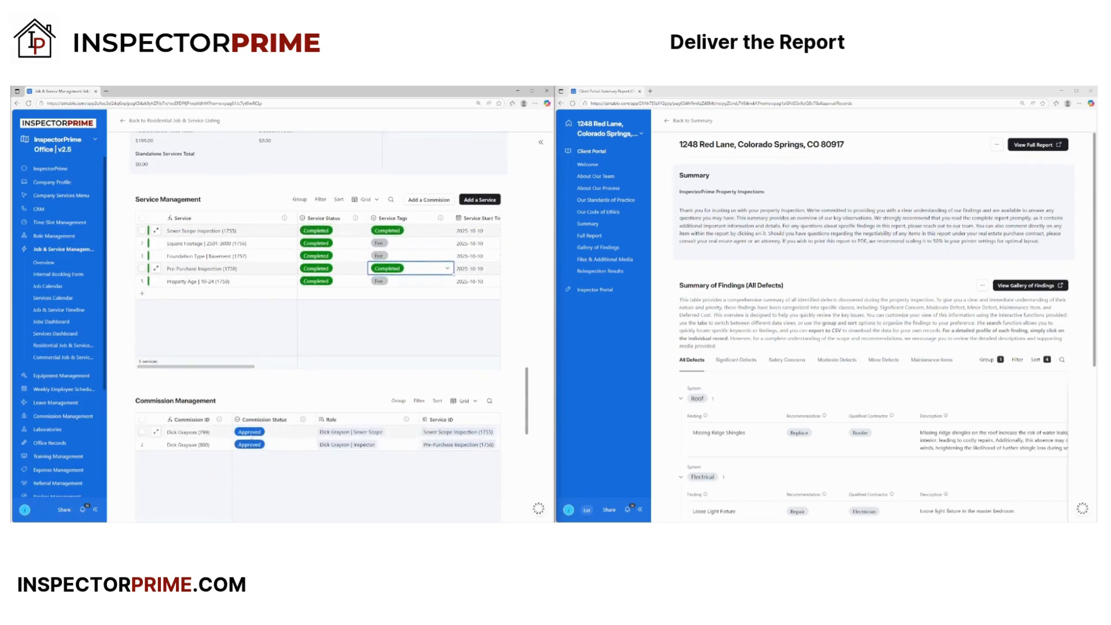
{"action": "scroll", "coordinate": [283, 486], "scroll_direction": "up", "scroll_amount": 10}
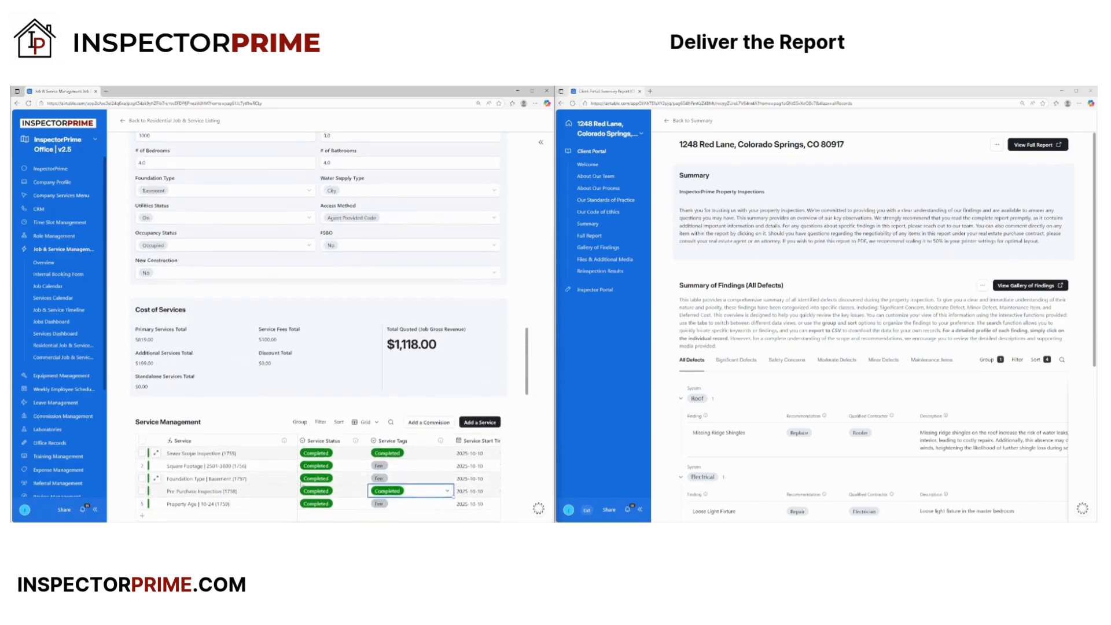
{"action": "scroll", "coordinate": [301, 472], "scroll_direction": "up", "scroll_amount": 5}
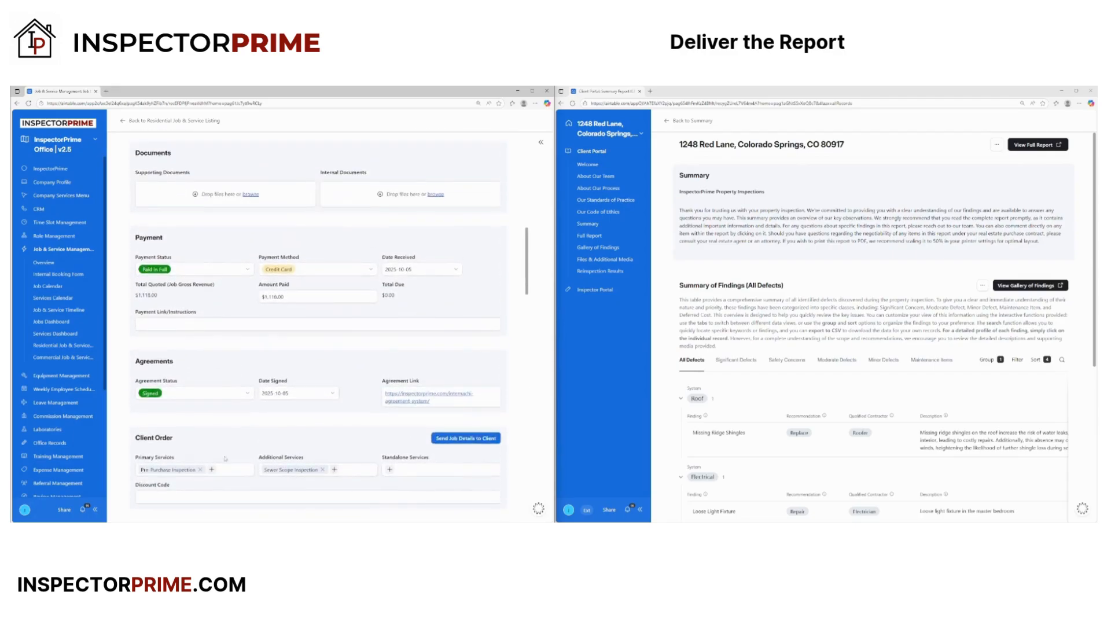
{"action": "scroll", "coordinate": [257, 464], "scroll_direction": "up", "scroll_amount": 5}
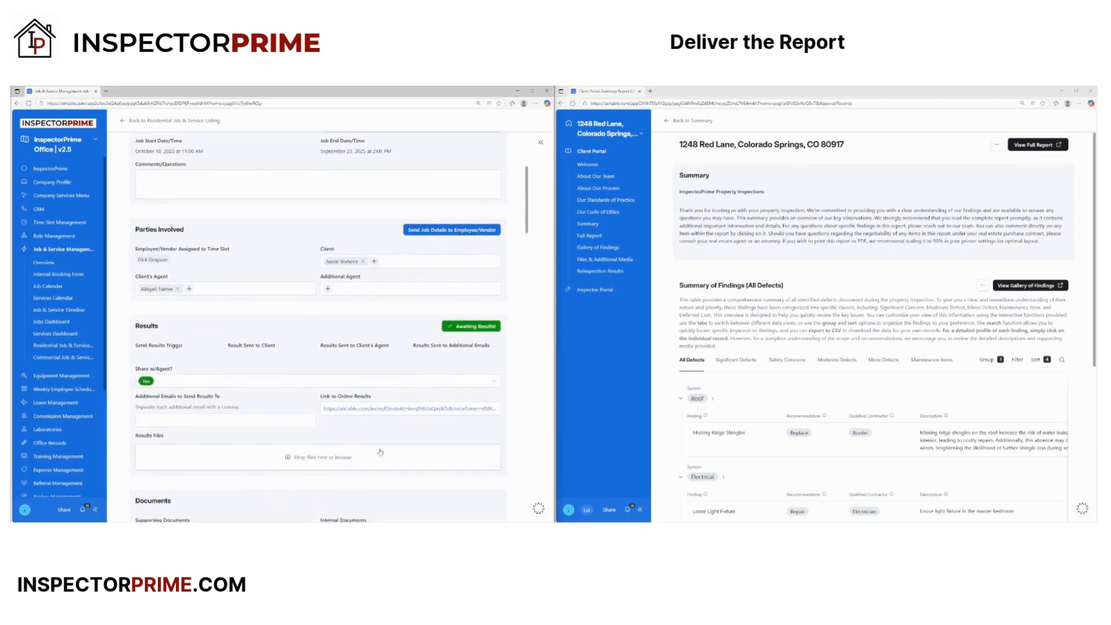
{"action": "scroll", "coordinate": [380, 451], "scroll_direction": "up", "scroll_amount": 2}
{"action": "scroll", "coordinate": [373, 406], "scroll_direction": "up", "scroll_amount": 4}
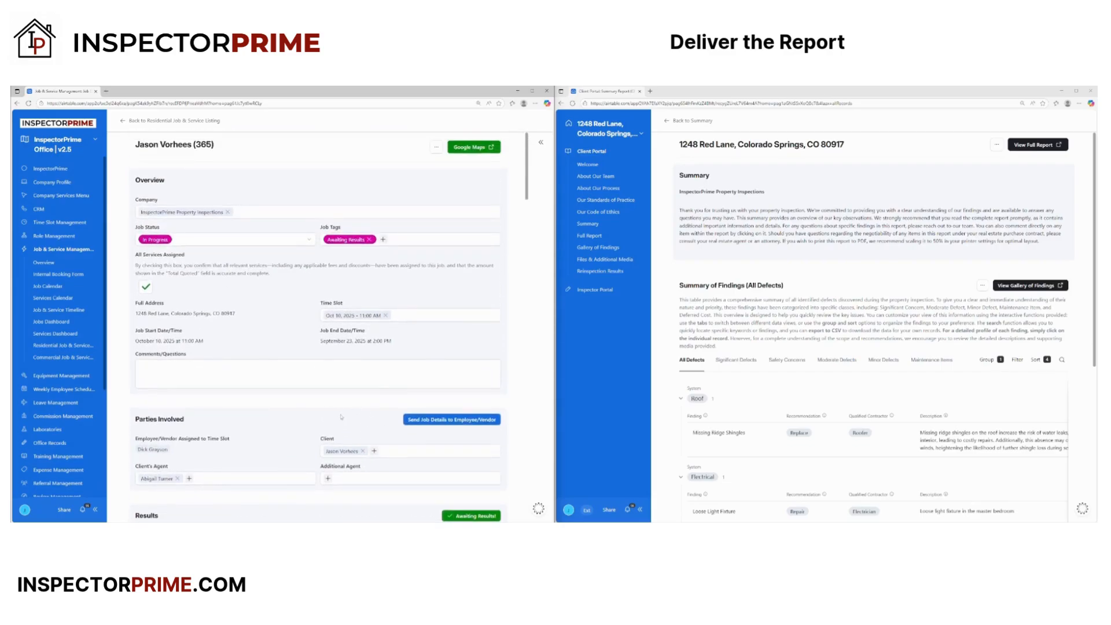
{"action": "scroll", "coordinate": [340, 417], "scroll_direction": "down", "scroll_amount": 7}
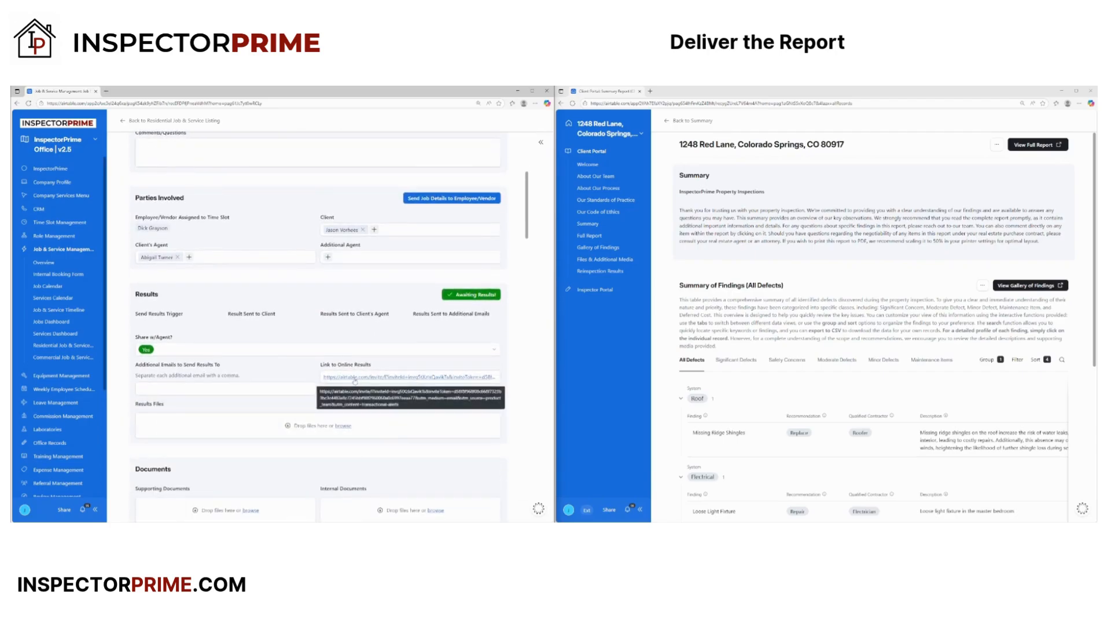
{"action": "scroll", "coordinate": [358, 421], "scroll_direction": "up", "scroll_amount": 7}
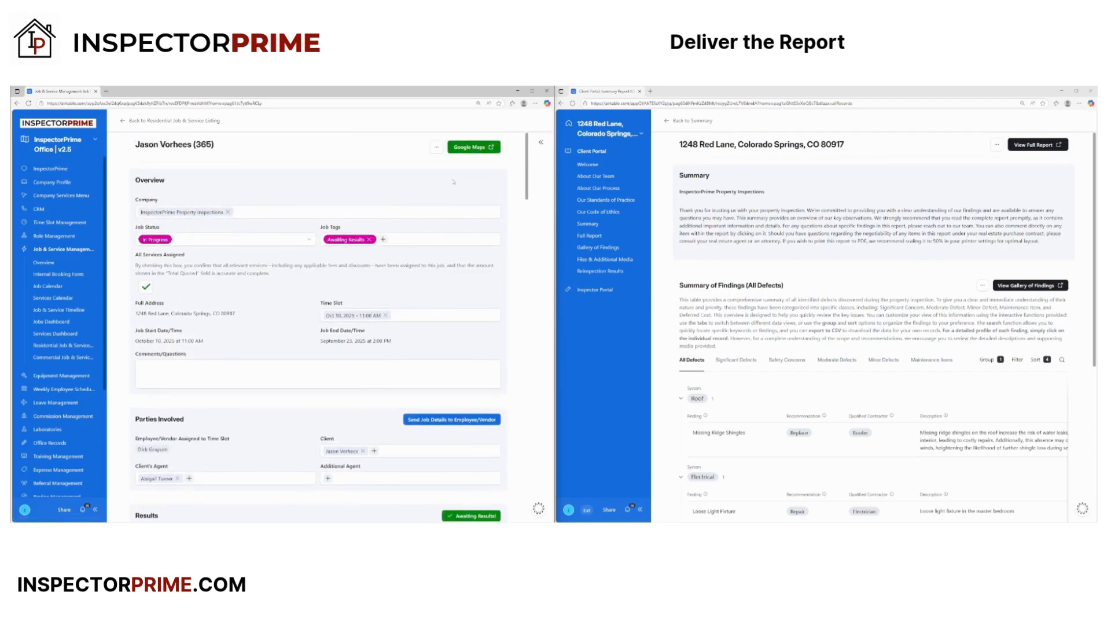
{"action": "left_click", "coordinate": [436, 147]}
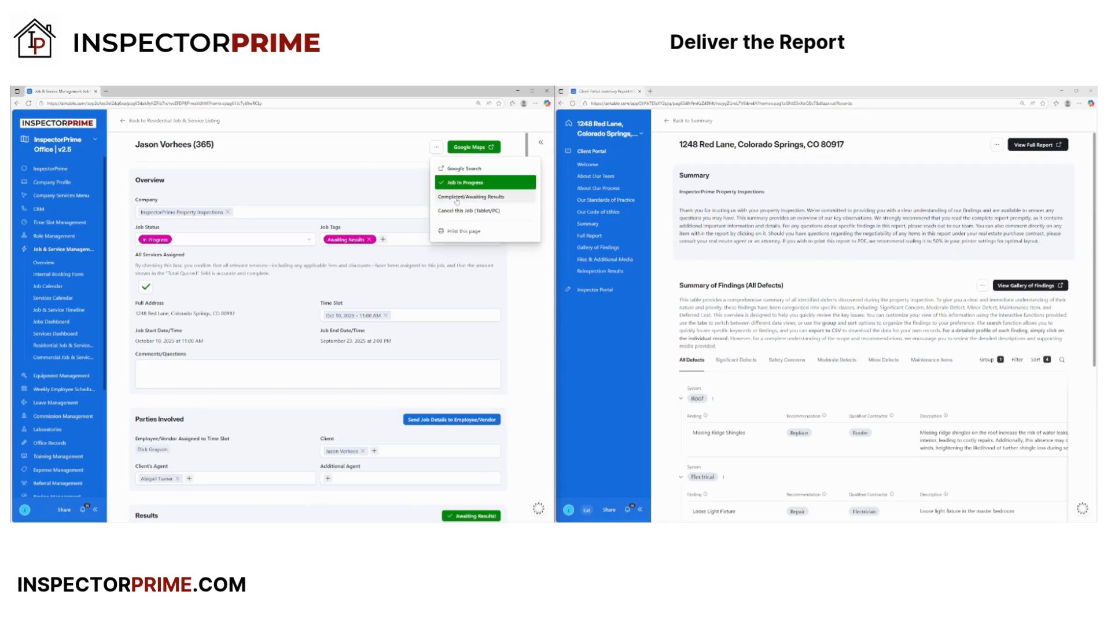
{"action": "left_click", "coordinate": [455, 199]}
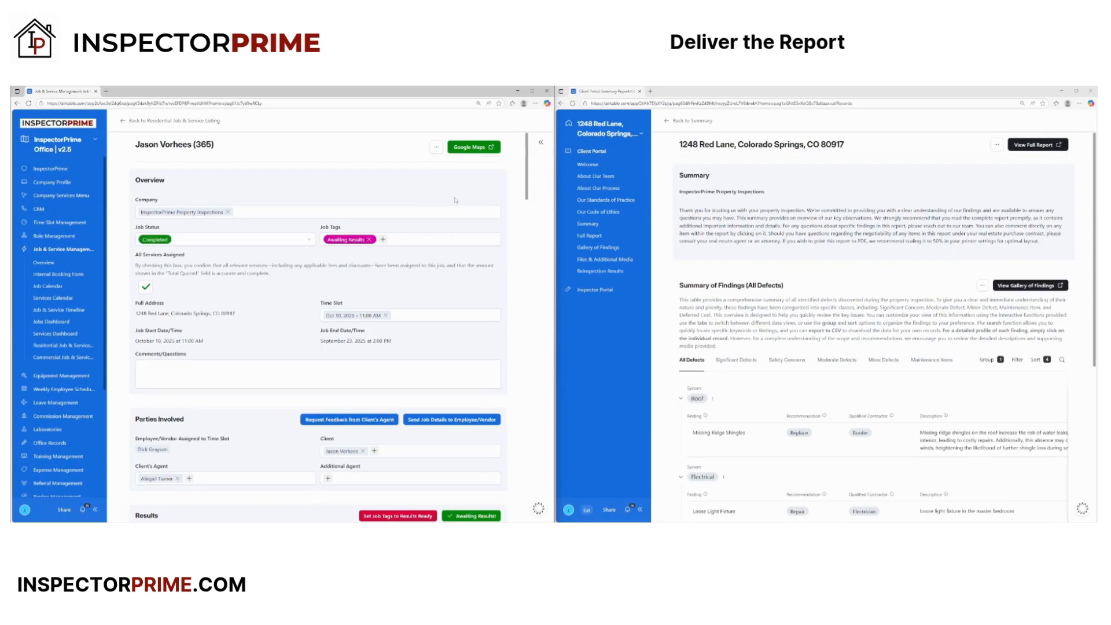
{"action": "scroll", "coordinate": [326, 341], "scroll_direction": "down", "scroll_amount": 3}
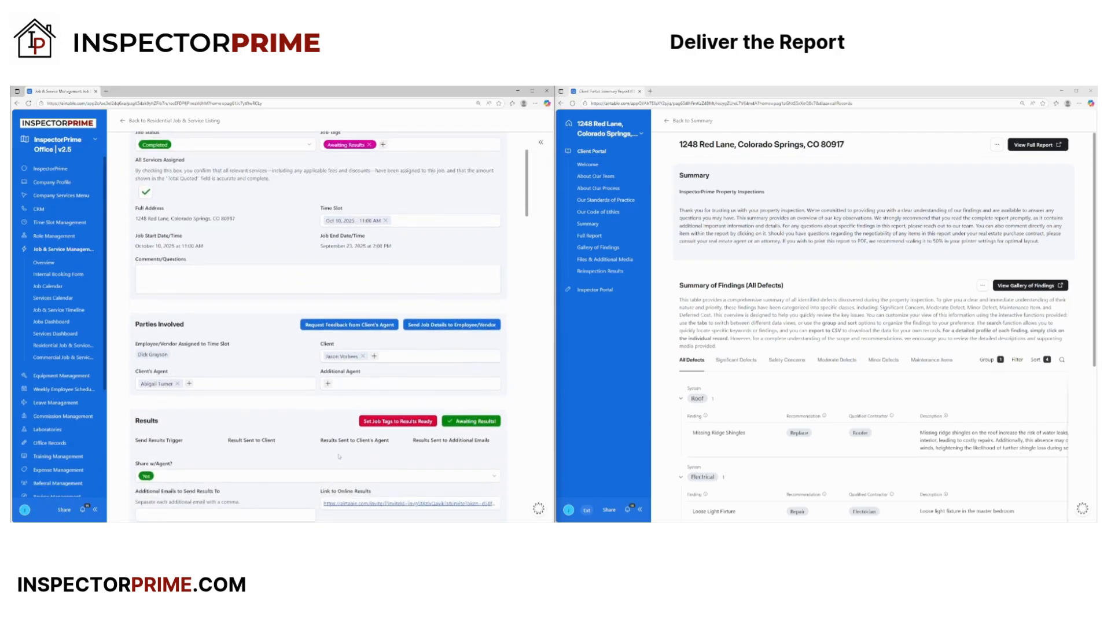
{"action": "scroll", "coordinate": [316, 446], "scroll_direction": "down", "scroll_amount": 3}
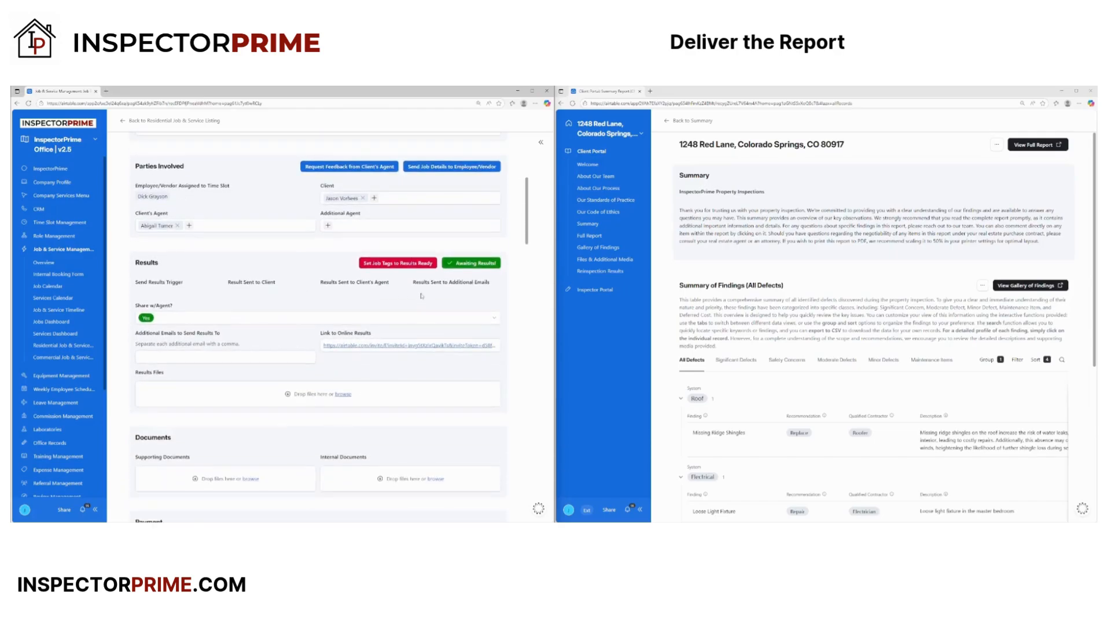
- Tag the job Results Ready, then use Send Results to All to deliver them
{"action": "left_click", "coordinate": [394, 264]}
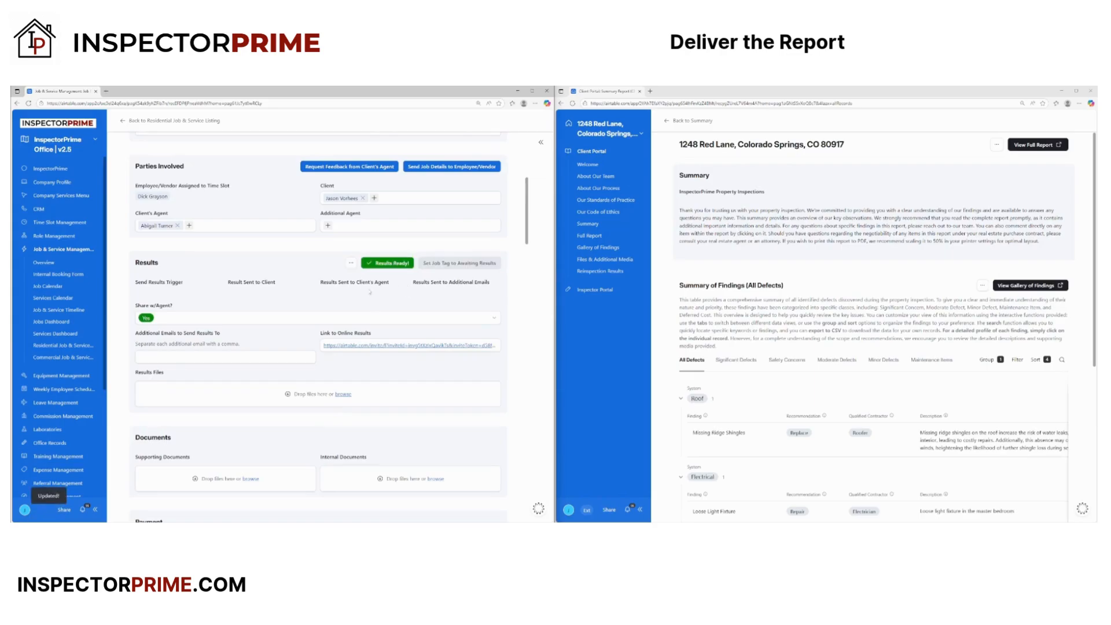
{"action": "left_click", "coordinate": [350, 263]}
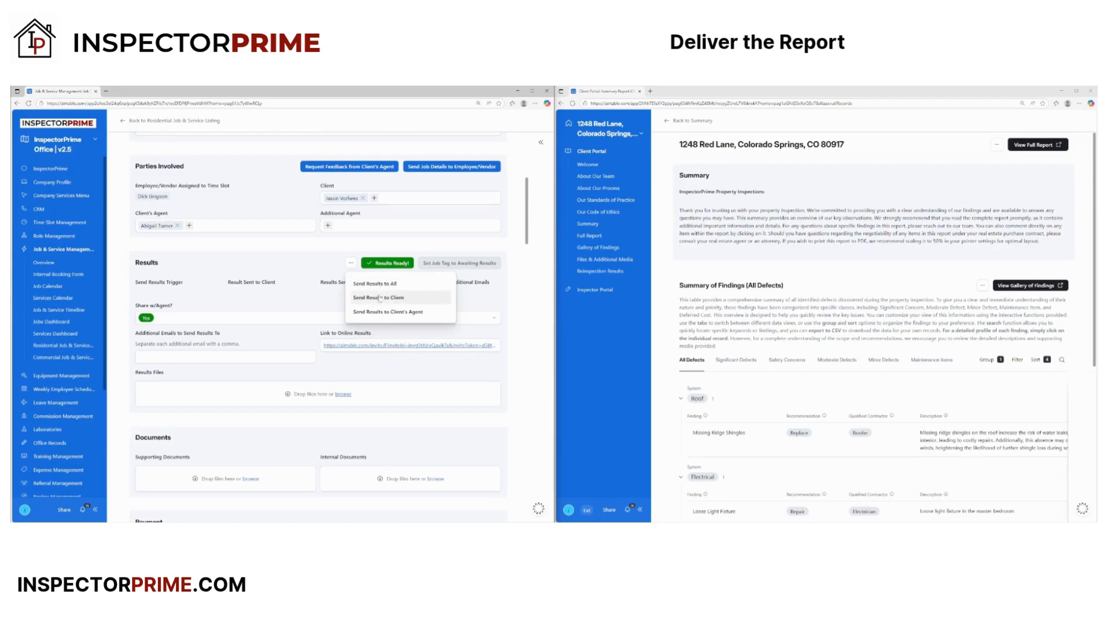
{"action": "left_click", "coordinate": [378, 285]}
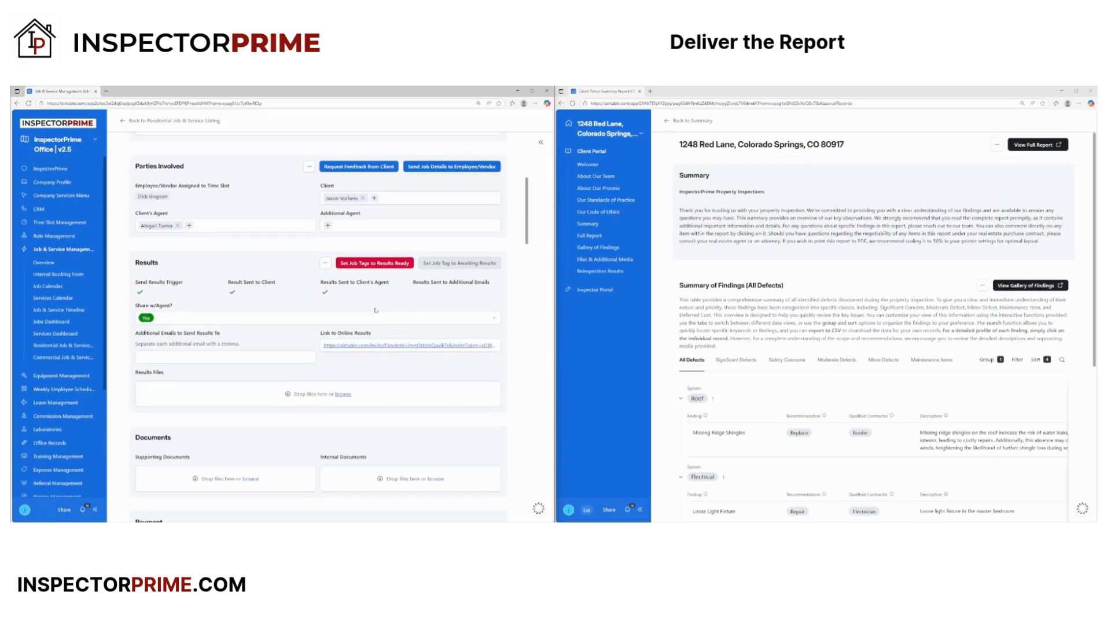
{"action": "scroll", "coordinate": [348, 341], "scroll_direction": "up", "scroll_amount": 5}
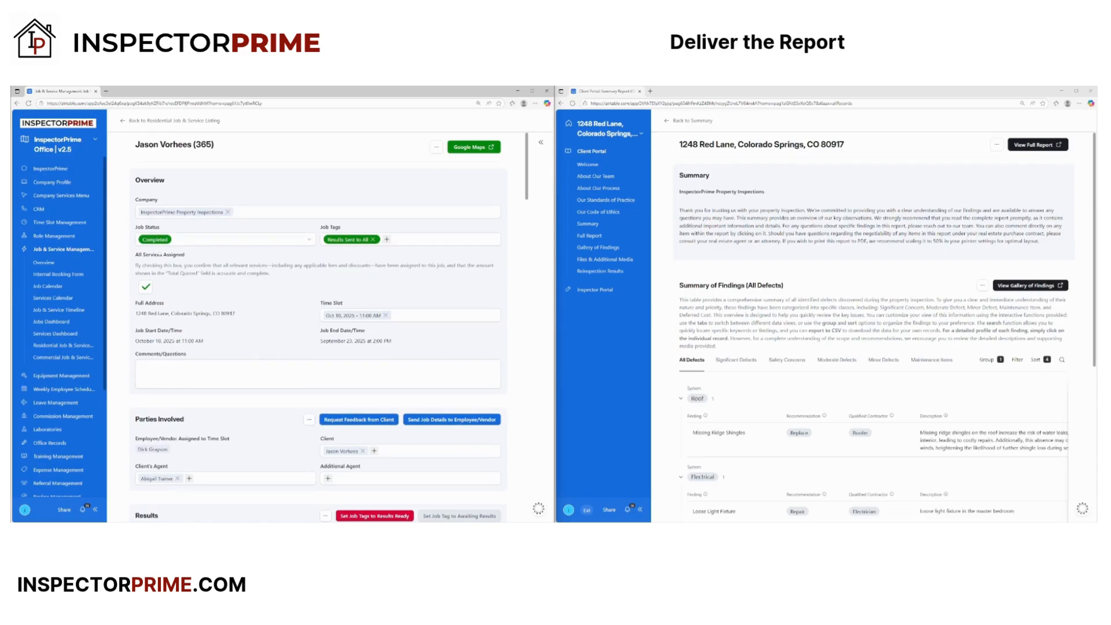